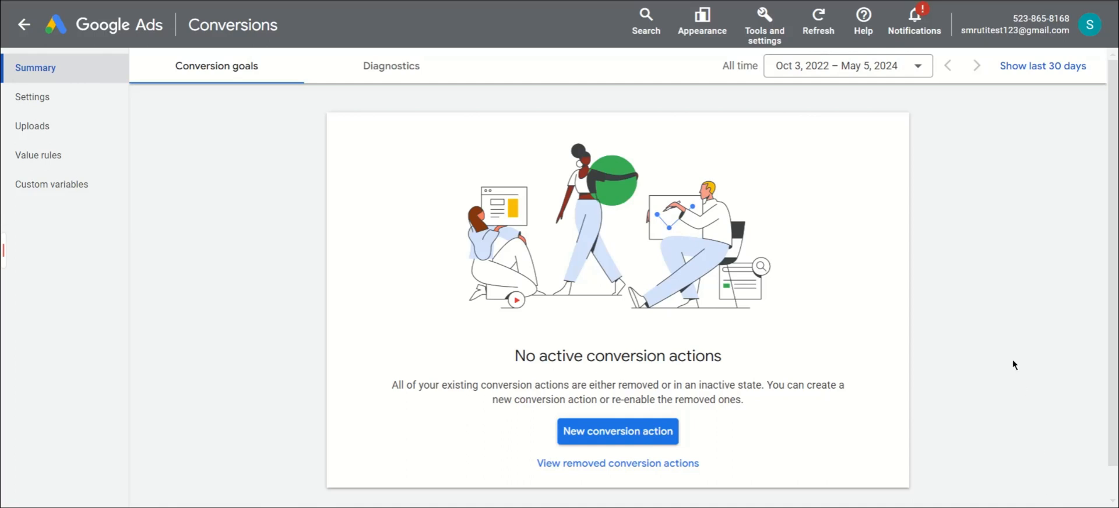
- Start a new website conversion action and scan the prefilled store domain
{"action": "left_click", "coordinate": [768, 39]}
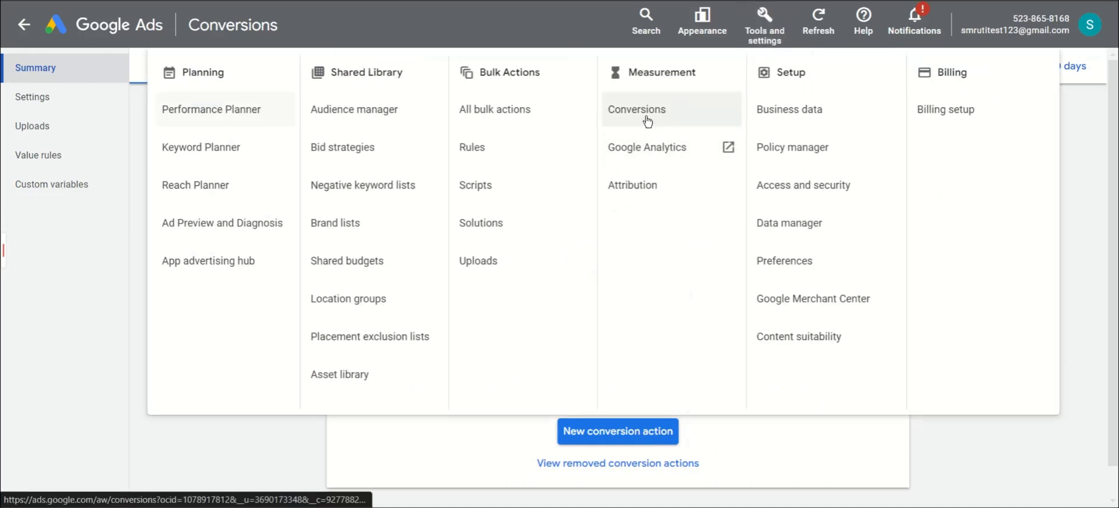
{"action": "left_click", "coordinate": [1089, 367]}
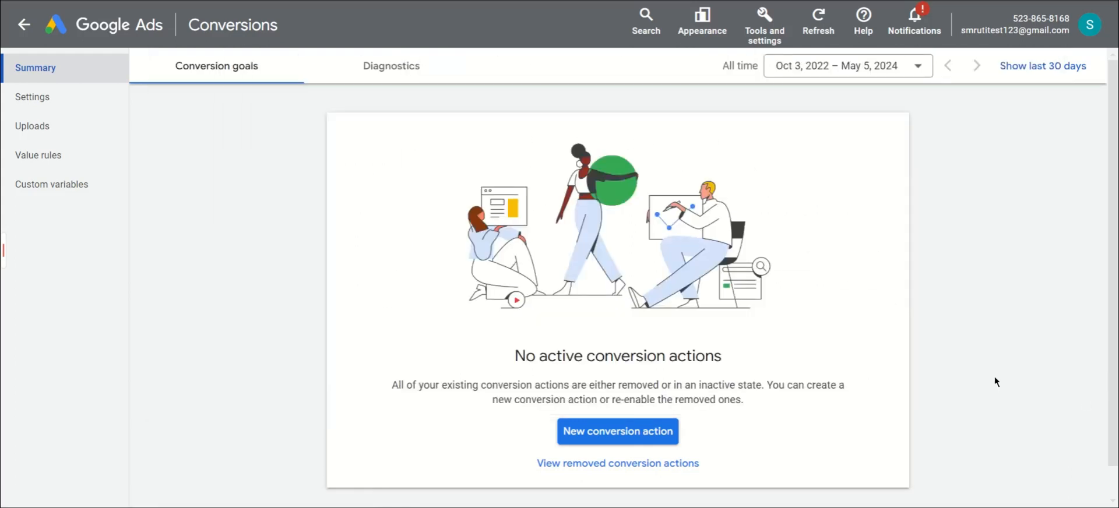
{"action": "scroll", "coordinate": [781, 437], "scroll_direction": "down", "scroll_amount": 1}
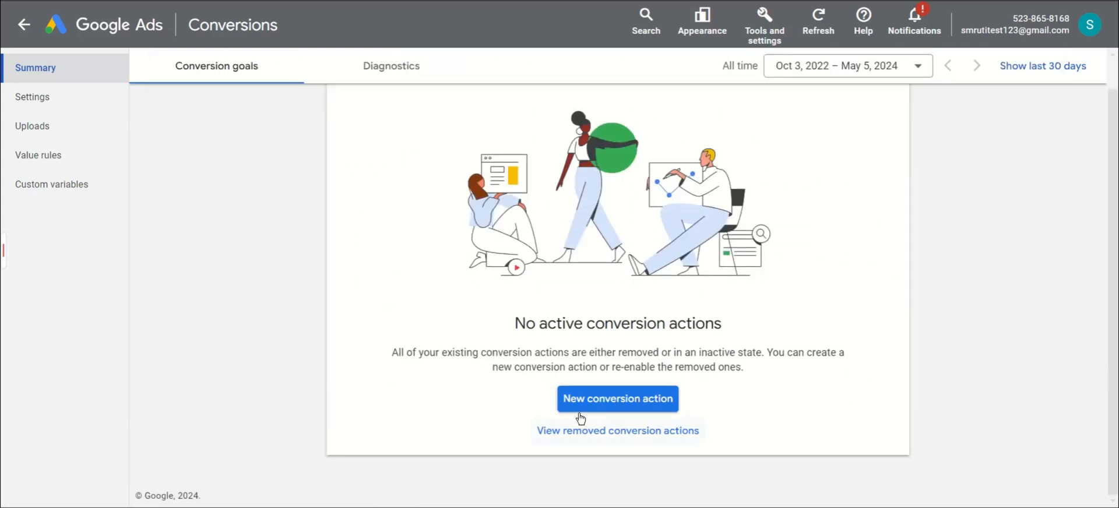
{"action": "left_click", "coordinate": [645, 401]}
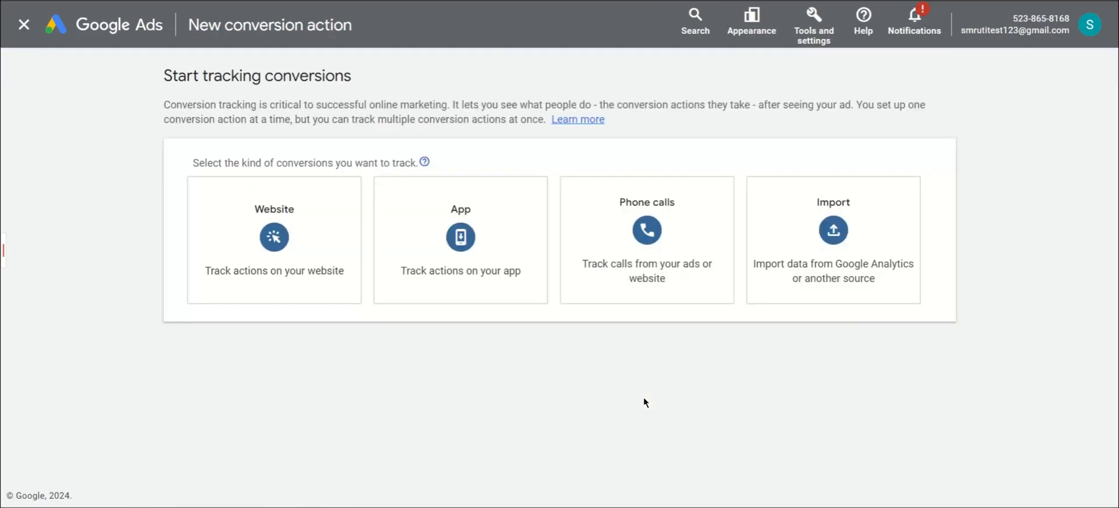
{"action": "left_click", "coordinate": [287, 228]}
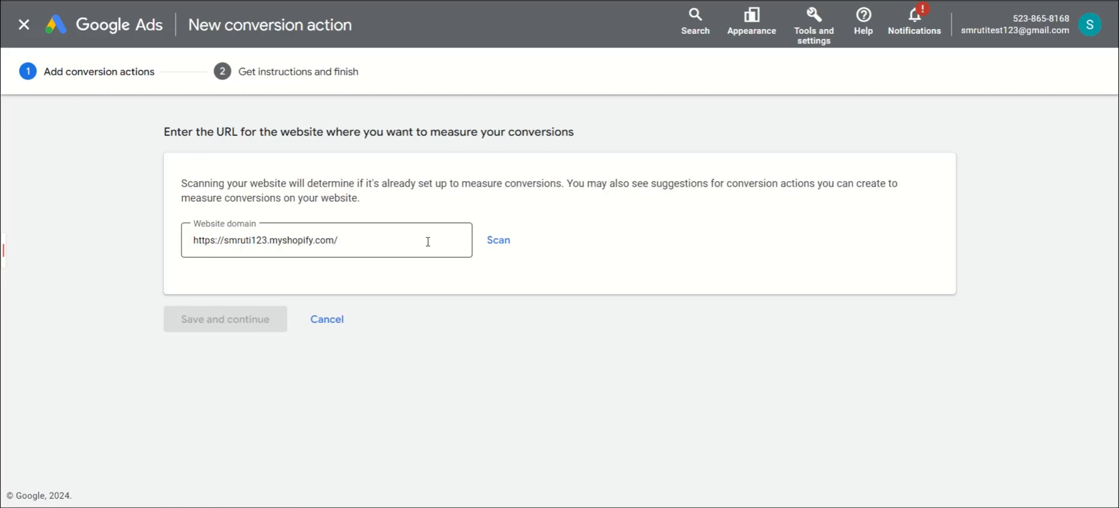
{"action": "left_click", "coordinate": [507, 248]}
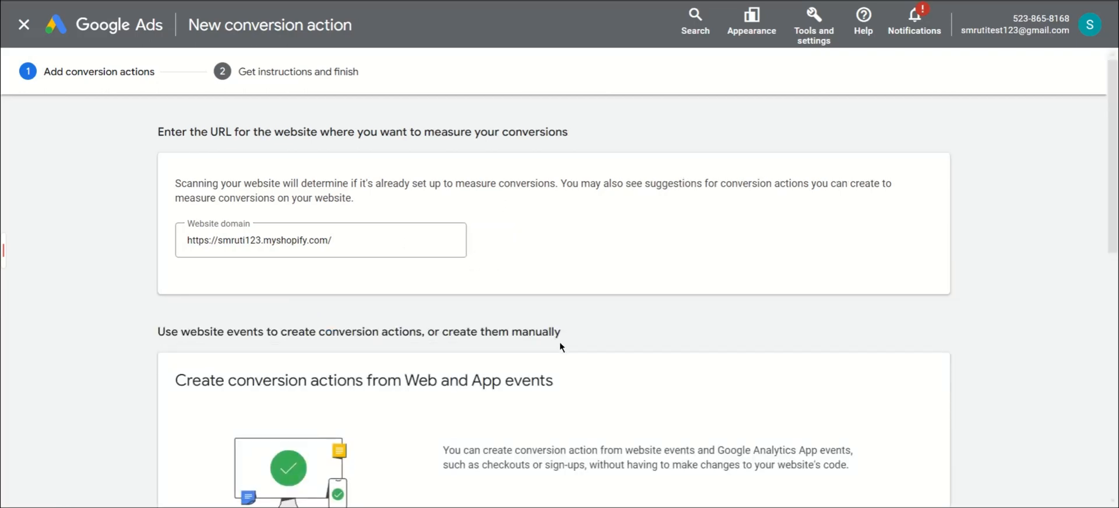
- Add a conversion action manually with the Purchase goal category and expand its conversion action optimization options
{"action": "scroll", "coordinate": [563, 345], "scroll_direction": "down", "scroll_amount": 10}
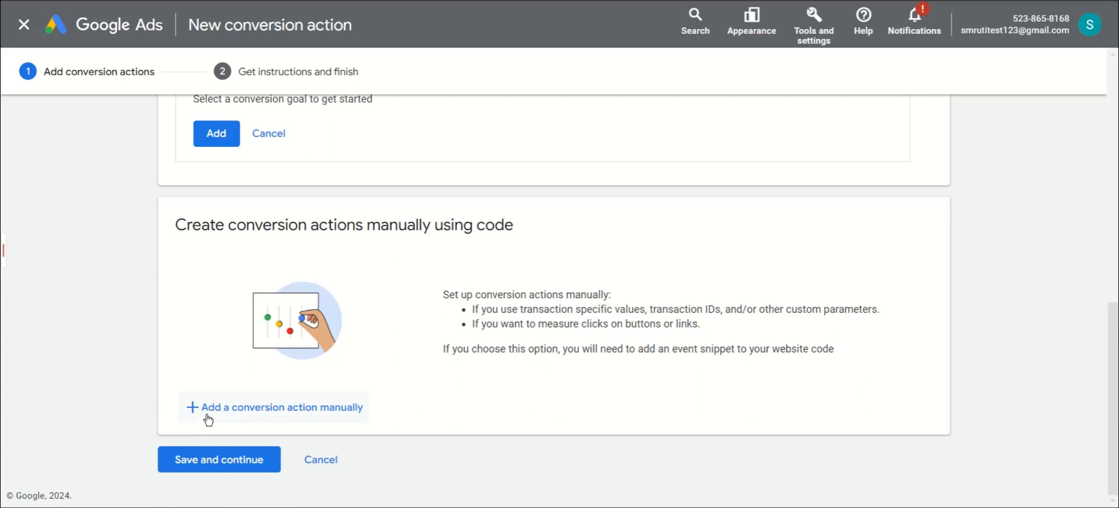
{"action": "left_click", "coordinate": [341, 409]}
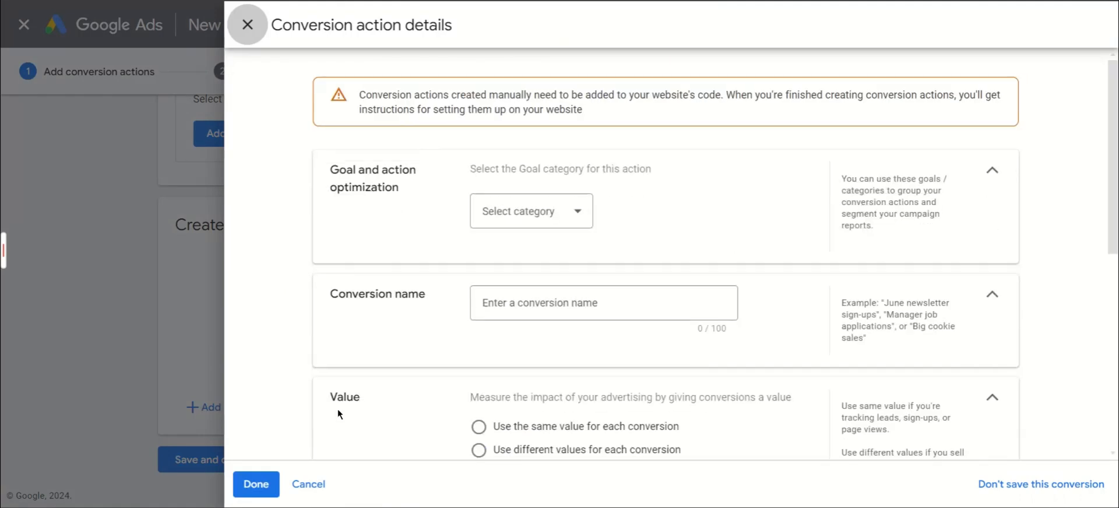
{"action": "left_click", "coordinate": [574, 217]}
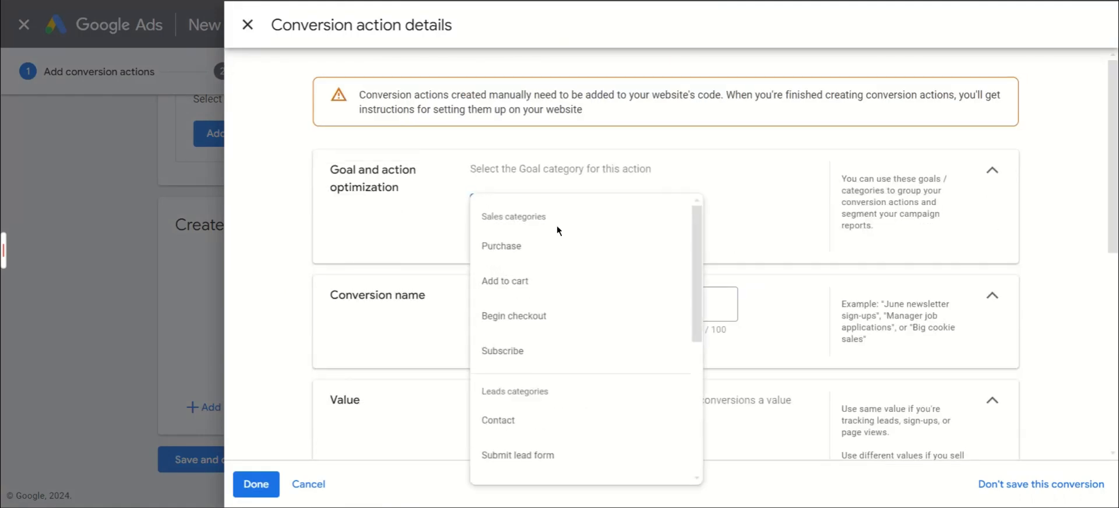
{"action": "left_click", "coordinate": [493, 249]}
{"action": "left_click", "coordinate": [491, 268]}
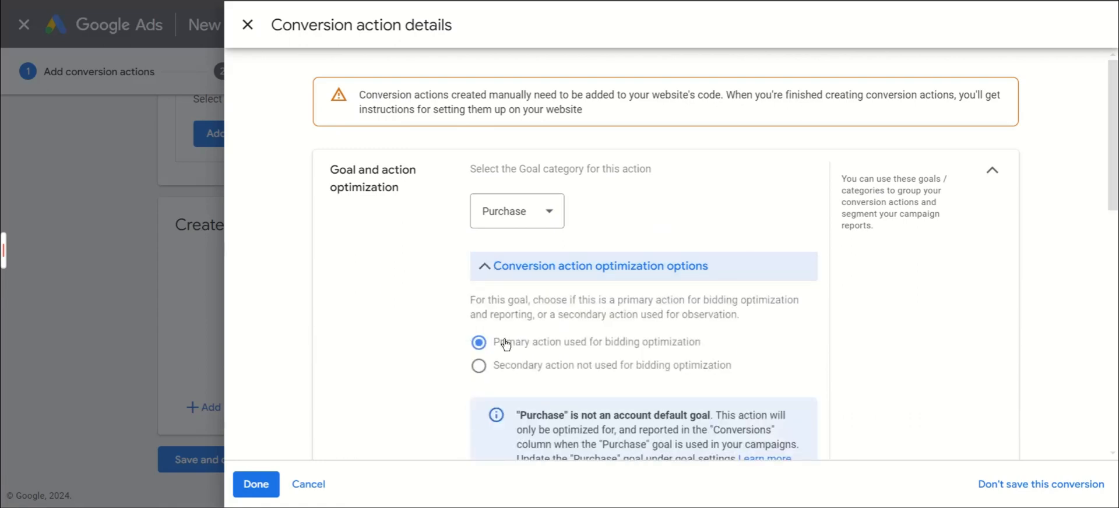
- Name the conversion Purchase, set it to use different values for each conversion, and finish its details
{"action": "scroll", "coordinate": [404, 362], "scroll_direction": "down", "scroll_amount": 4}
{"action": "scroll", "coordinate": [406, 361], "scroll_direction": "down", "scroll_amount": 3}
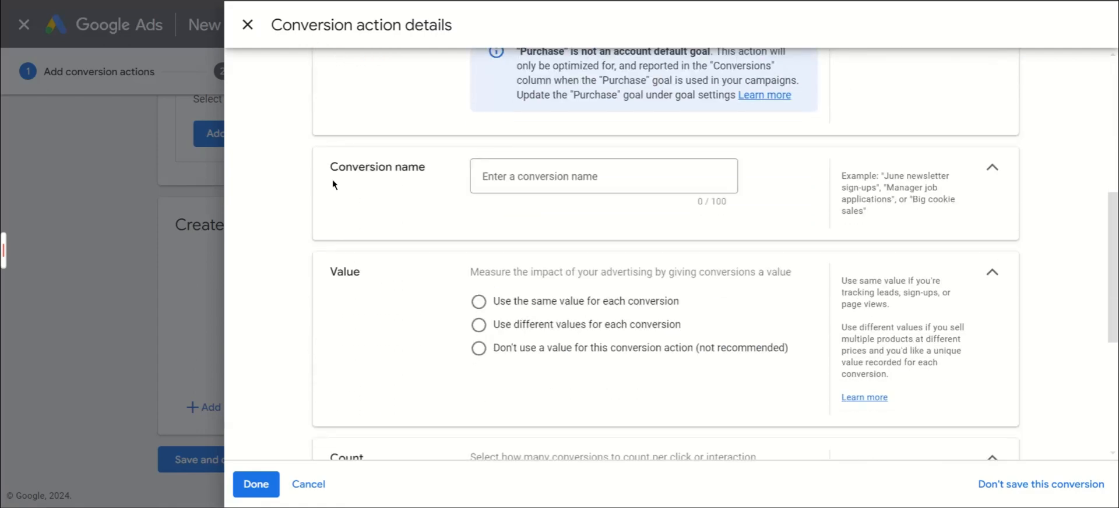
{"action": "left_click", "coordinate": [528, 174]}
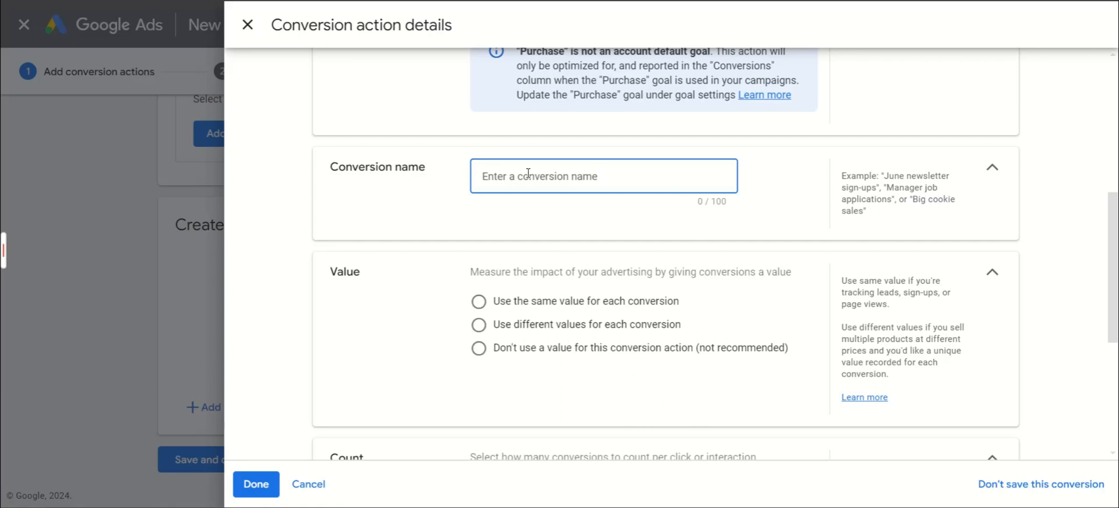
{"action": "type", "text": "P"}
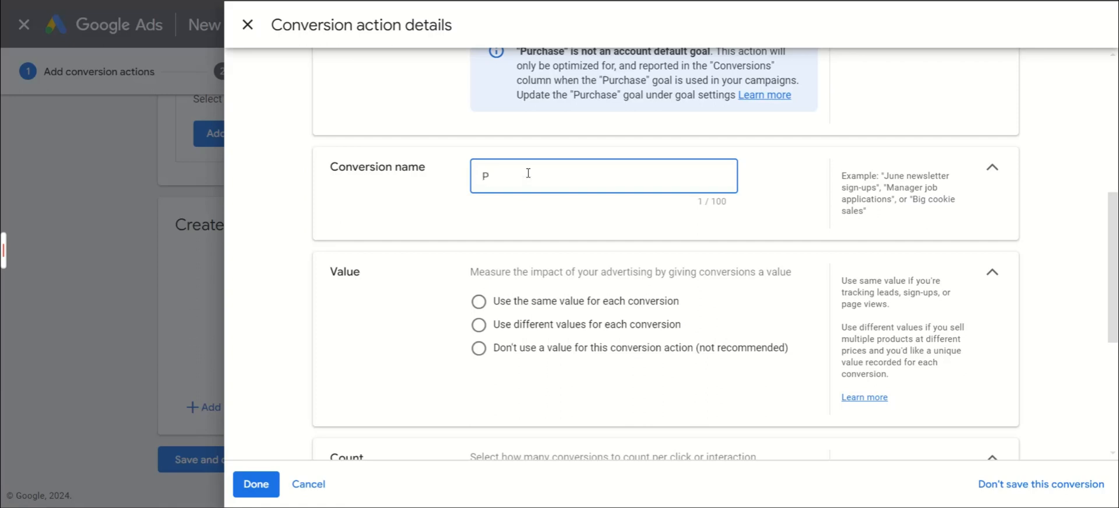
{"action": "type", "text": "urchase"}
{"action": "left_click", "coordinate": [480, 328]}
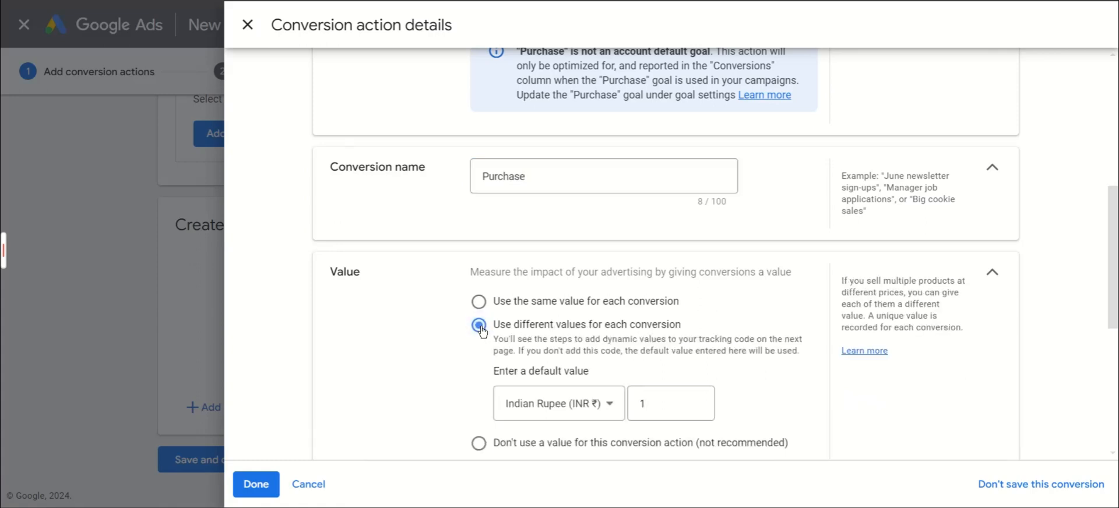
{"action": "scroll", "coordinate": [761, 386], "scroll_direction": "down", "scroll_amount": 6}
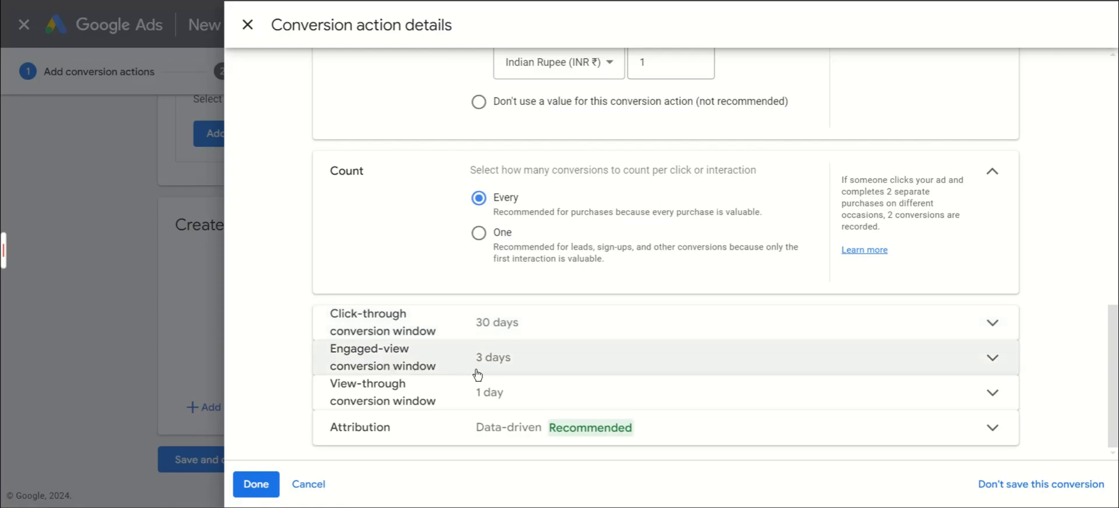
{"action": "left_click", "coordinate": [255, 486]}
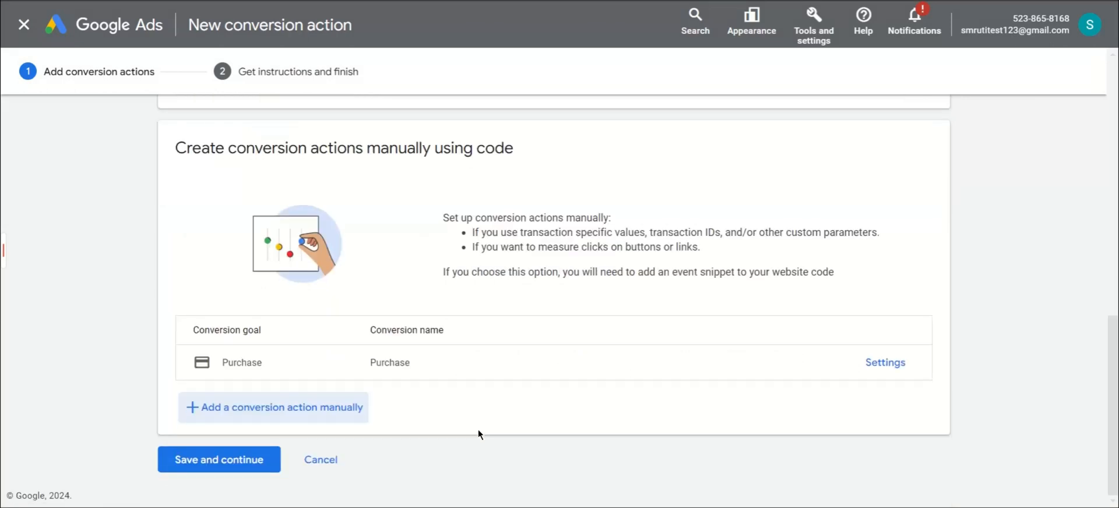
- Save the Purchase conversion action and bring up its conversion ID and label in the Google Tag Manager instructions
{"action": "left_click", "coordinate": [204, 459]}
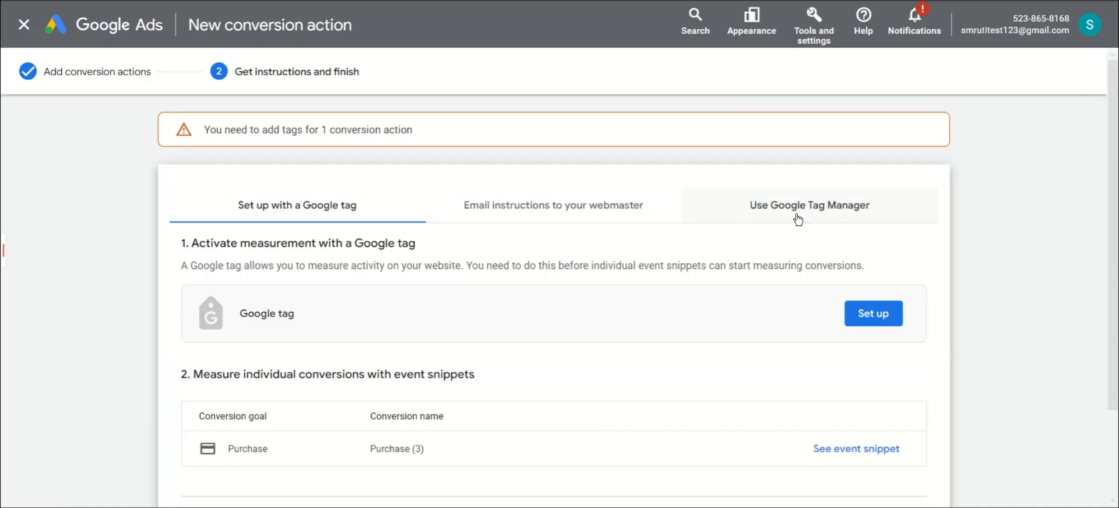
{"action": "left_click", "coordinate": [838, 218]}
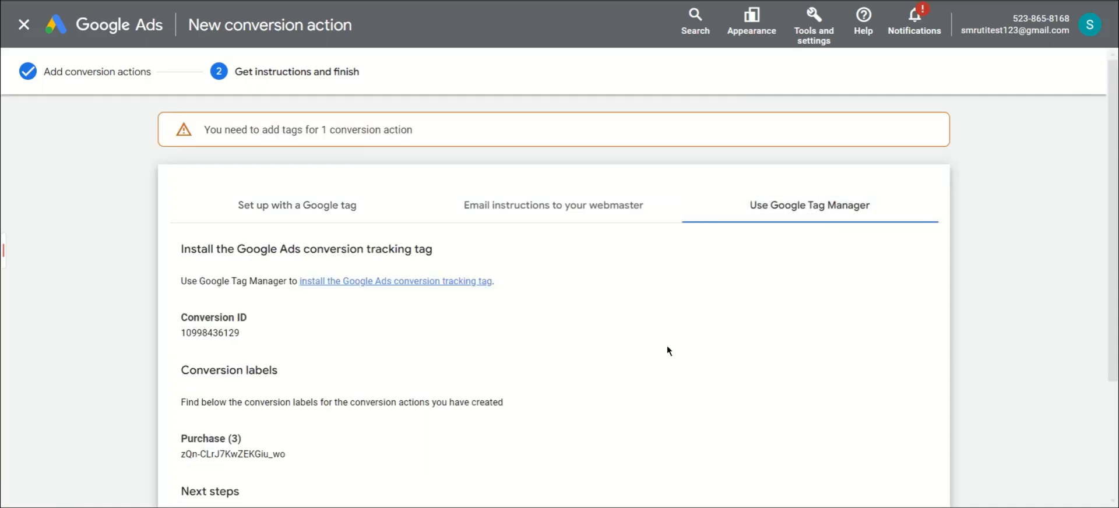
{"action": "scroll", "coordinate": [649, 339], "scroll_direction": "down", "scroll_amount": 3}
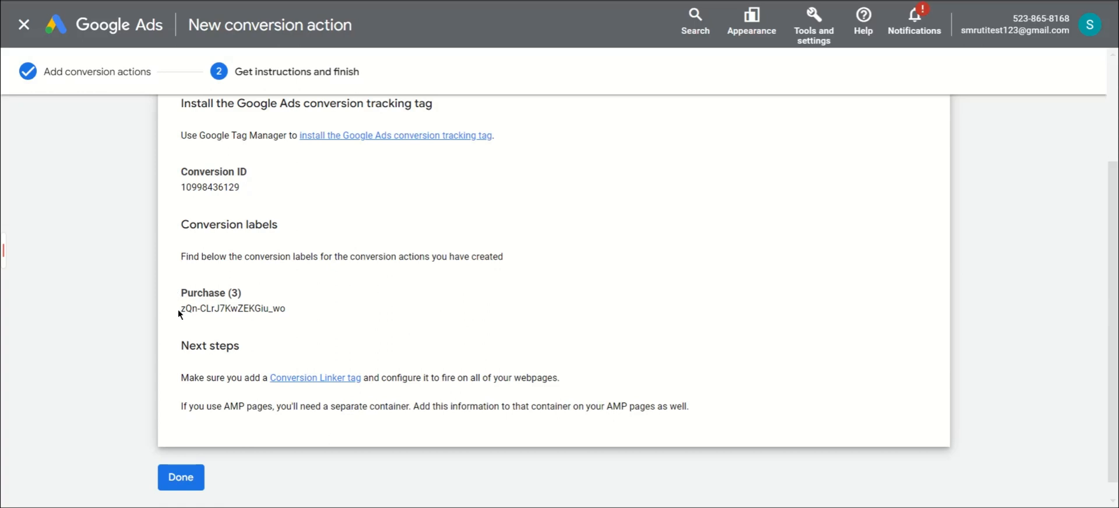
{"action": "left_click_drag", "start_coordinate": [177, 309], "coordinate": [285, 309]}
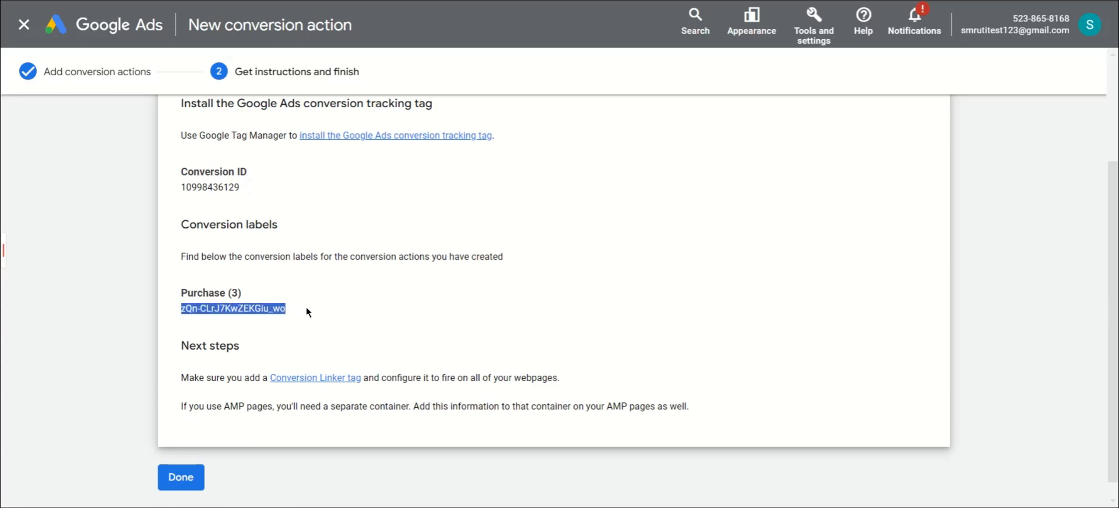
{"action": "left_click", "coordinate": [307, 313]}
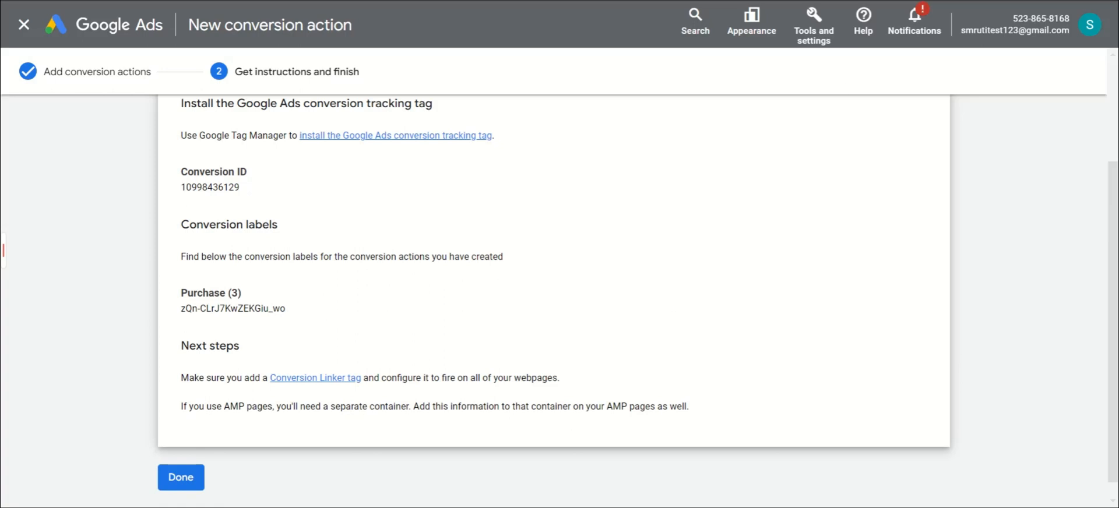
- Switch to the Shopify admin and open the store's Customer events settings
{"action": "left_click", "coordinate": [763, 1]}
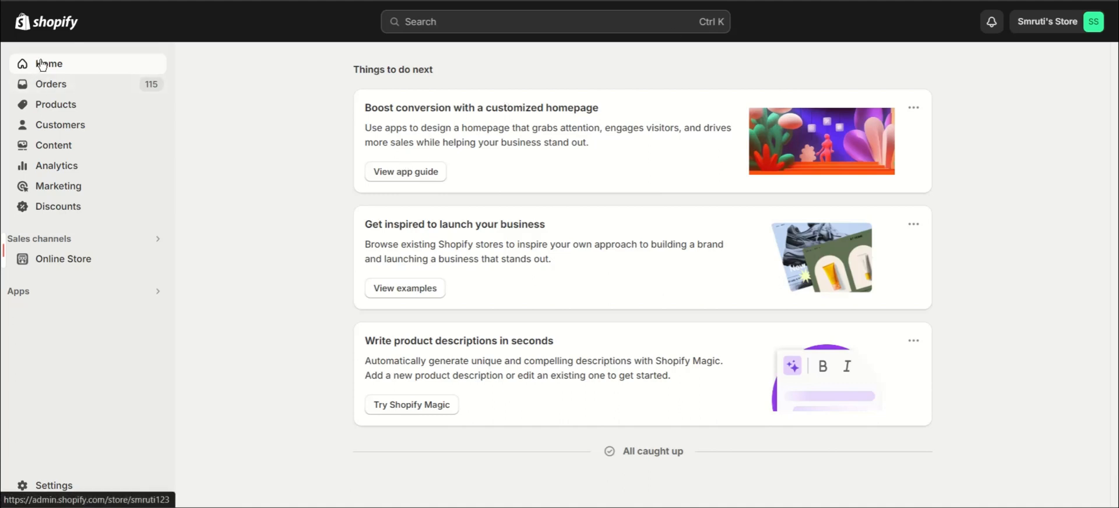
{"action": "left_click", "coordinate": [60, 486]}
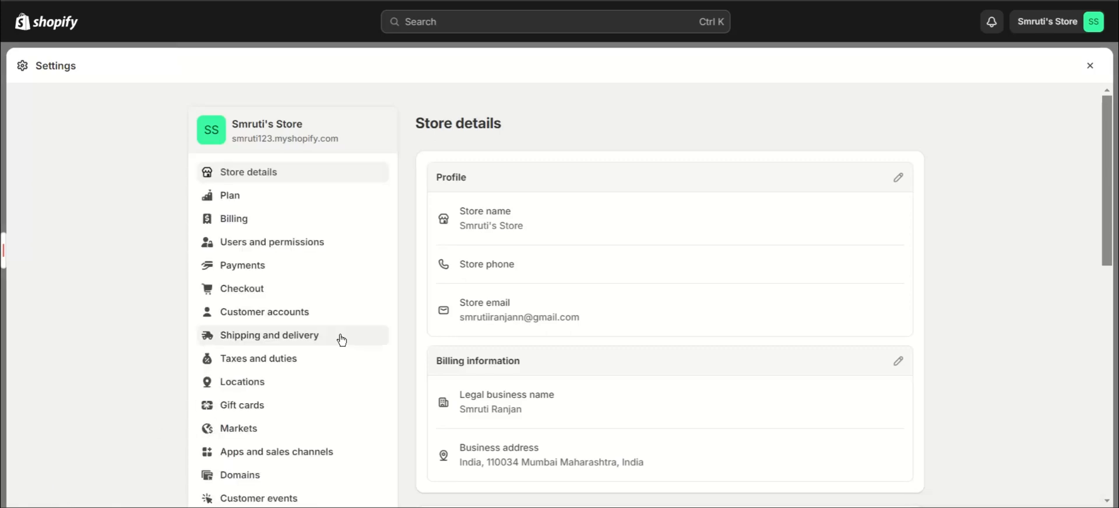
{"action": "scroll", "coordinate": [305, 386], "scroll_direction": "down", "scroll_amount": 6}
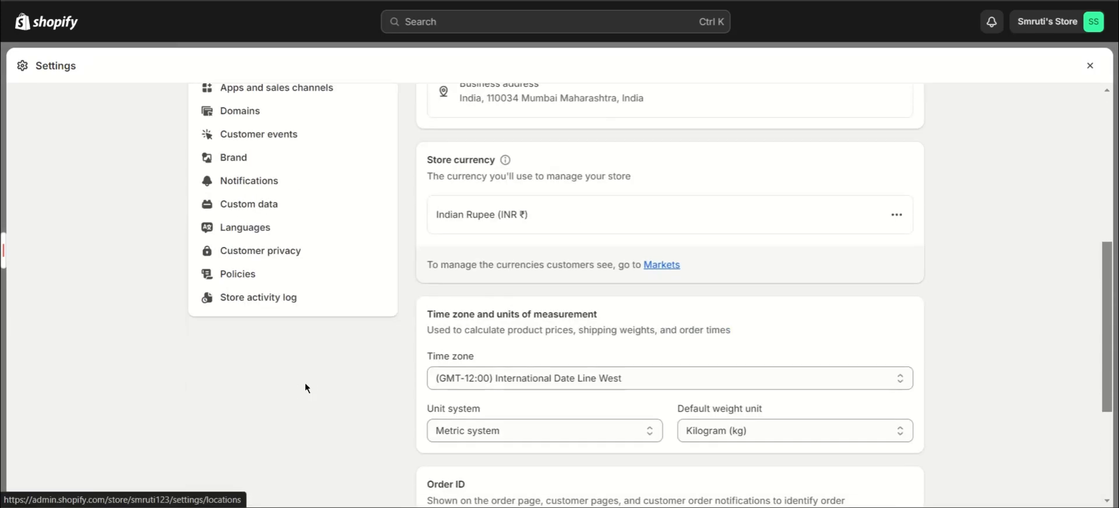
{"action": "scroll", "coordinate": [232, 226], "scroll_direction": "up", "scroll_amount": 1}
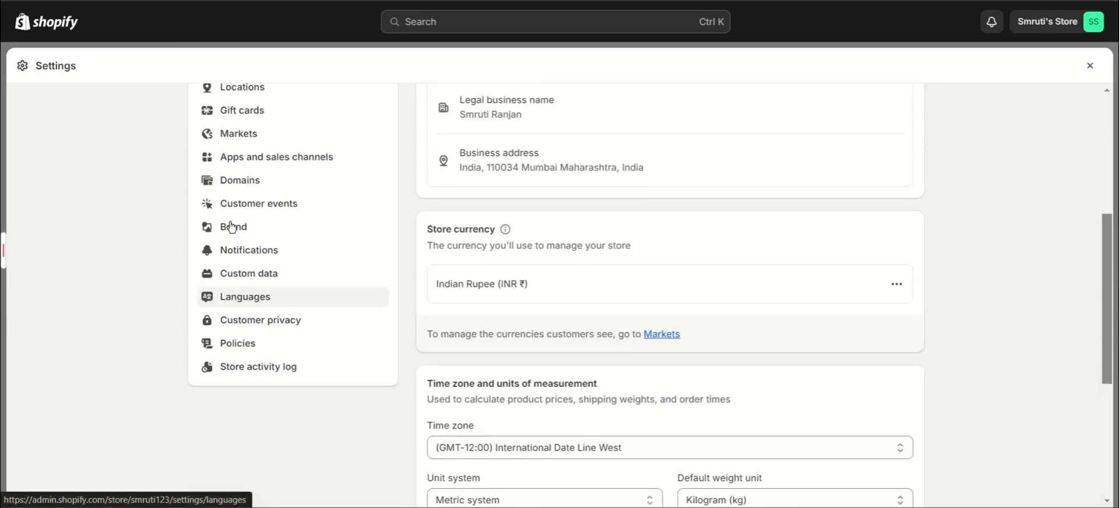
{"action": "left_click", "coordinate": [279, 212]}
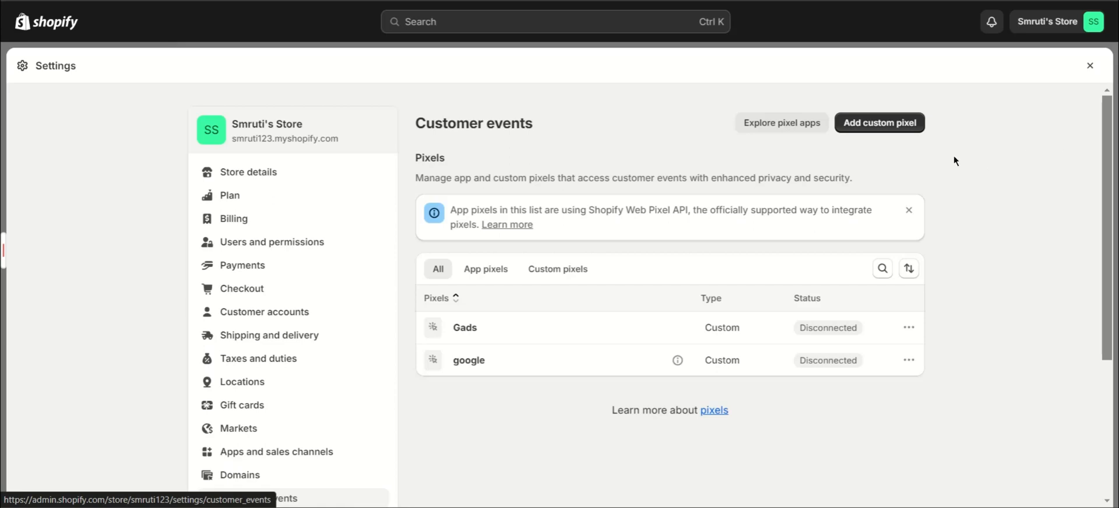
- Add a custom pixel named GTM Gads
{"action": "left_click", "coordinate": [867, 131]}
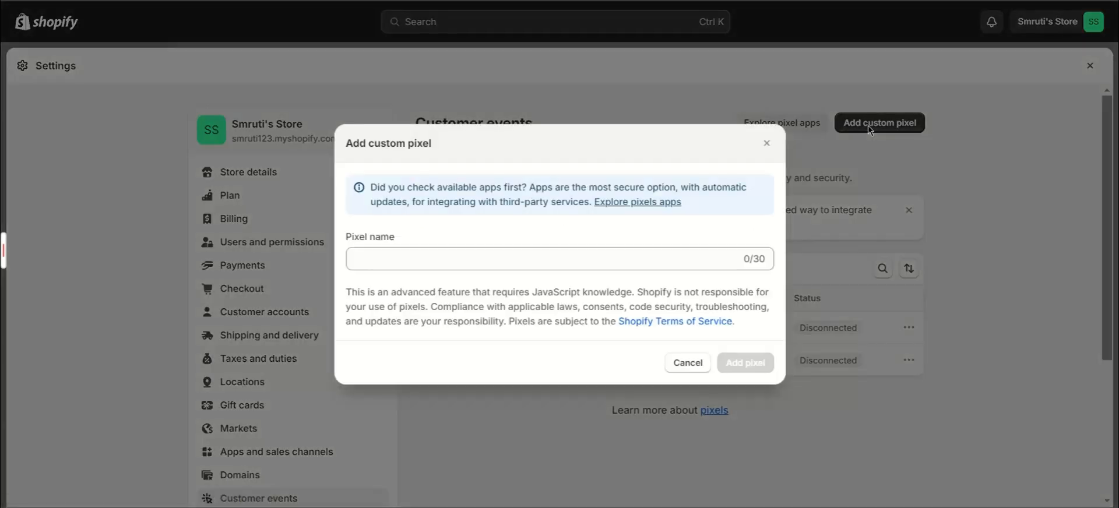
{"action": "left_click", "coordinate": [460, 260]}
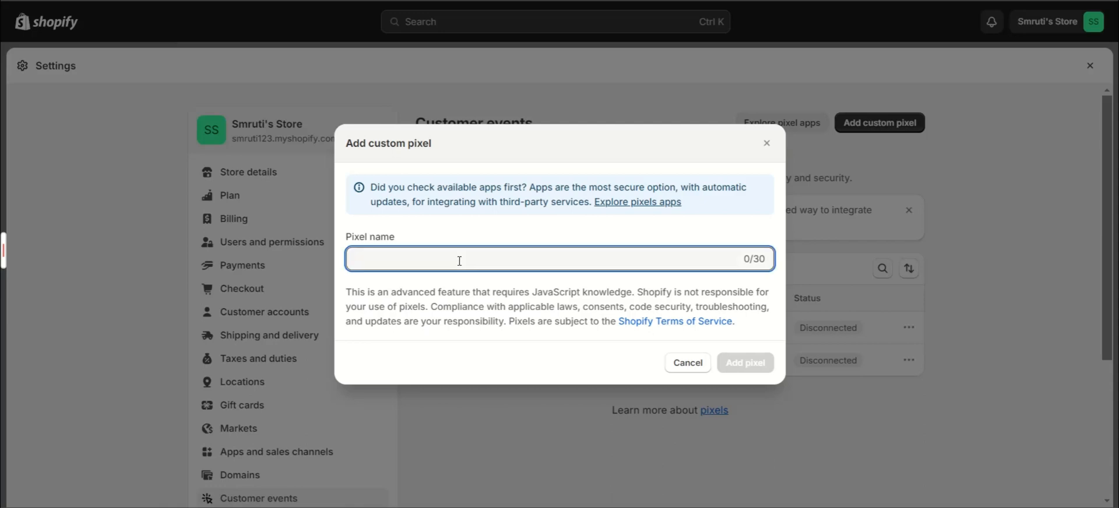
{"action": "type", "text": "GT"}
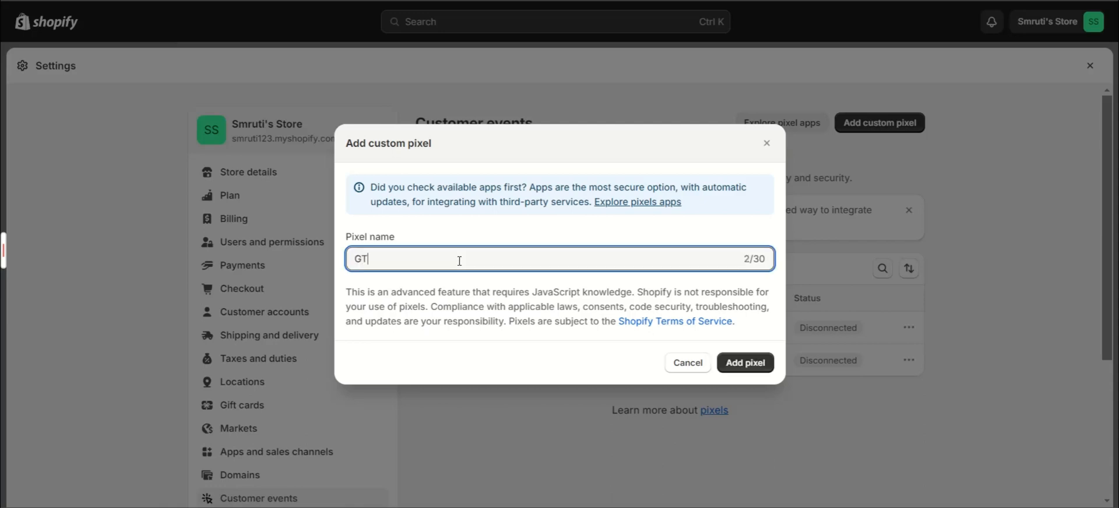
{"action": "type", "text": "M Gas"}
{"action": "key", "text": "BackSpace"}
{"action": "type", "text": "ds"}
{"action": "left_click", "coordinate": [739, 367]}
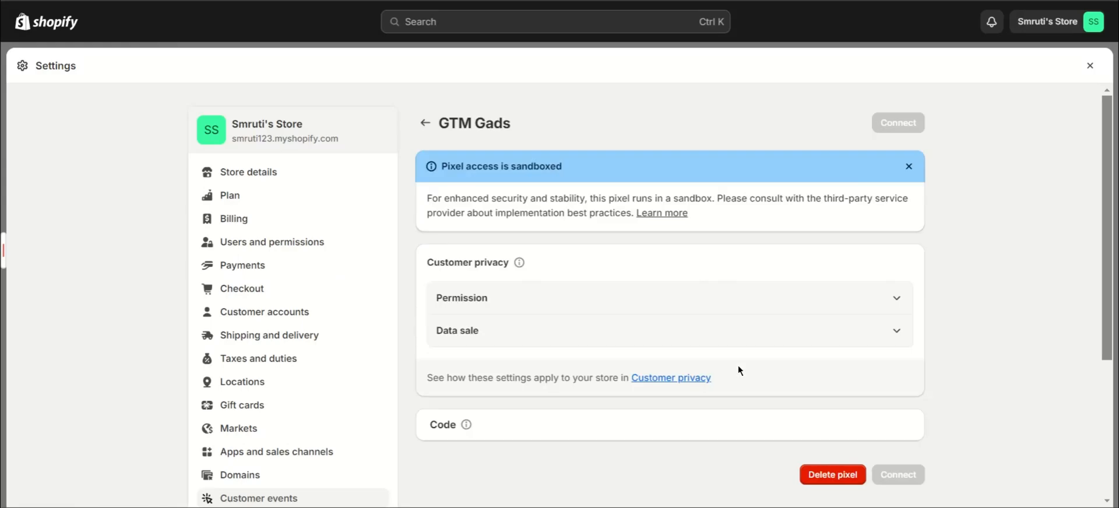
- Clear all the placeholder code from the GTM Gads pixel's code editor
{"action": "scroll", "coordinate": [842, 346], "scroll_direction": "down", "scroll_amount": 3}
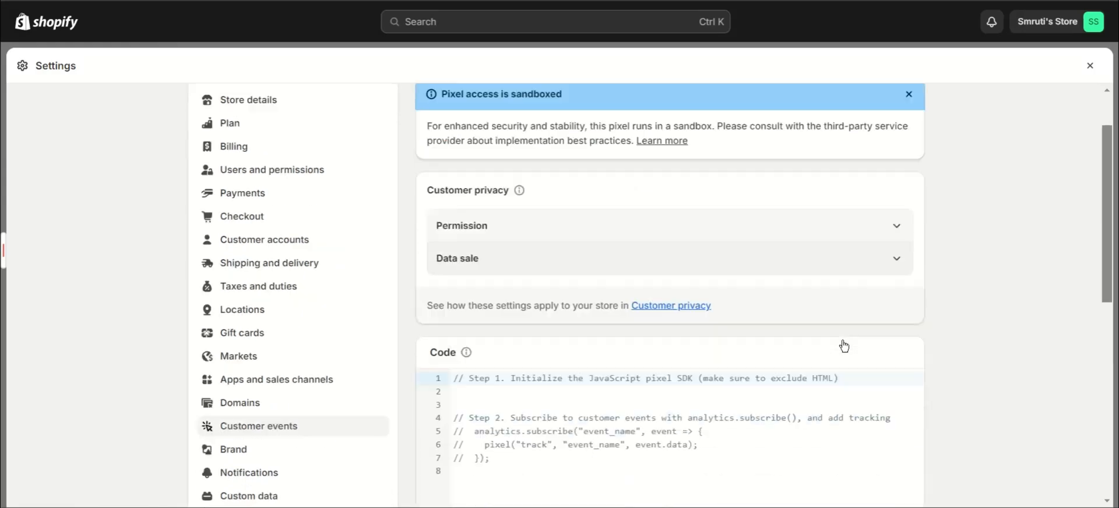
{"action": "scroll", "coordinate": [476, 287], "scroll_direction": "down", "scroll_amount": 3}
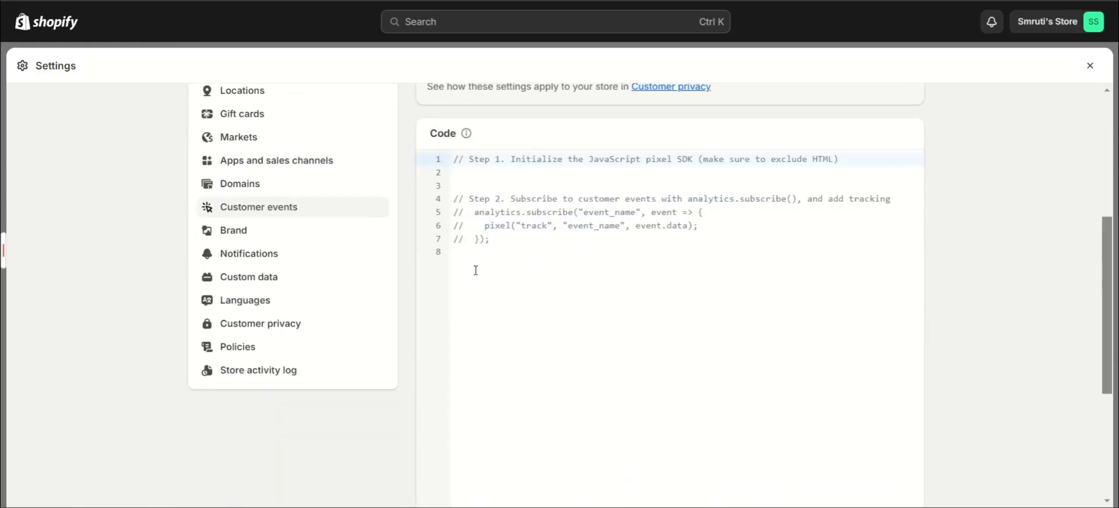
{"action": "left_click", "coordinate": [493, 247]}
{"action": "left_click_drag", "start_coordinate": [493, 245], "coordinate": [449, 162]}
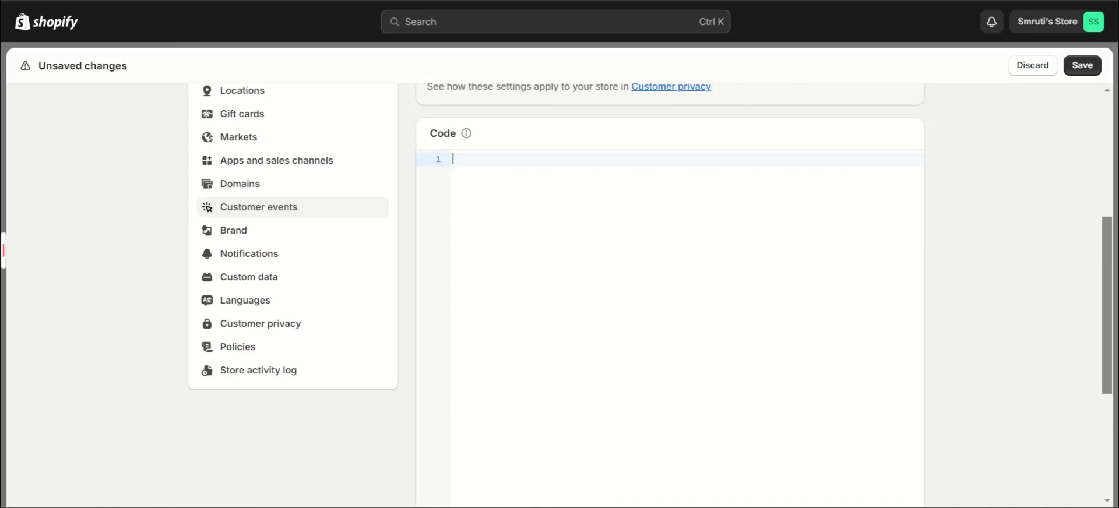
- Check the script's container ID against Google Tag Manager and copy the entire checkout_completed tracking script from the Google Docs document
{"action": "key", "text": "ctrl+Tab"}
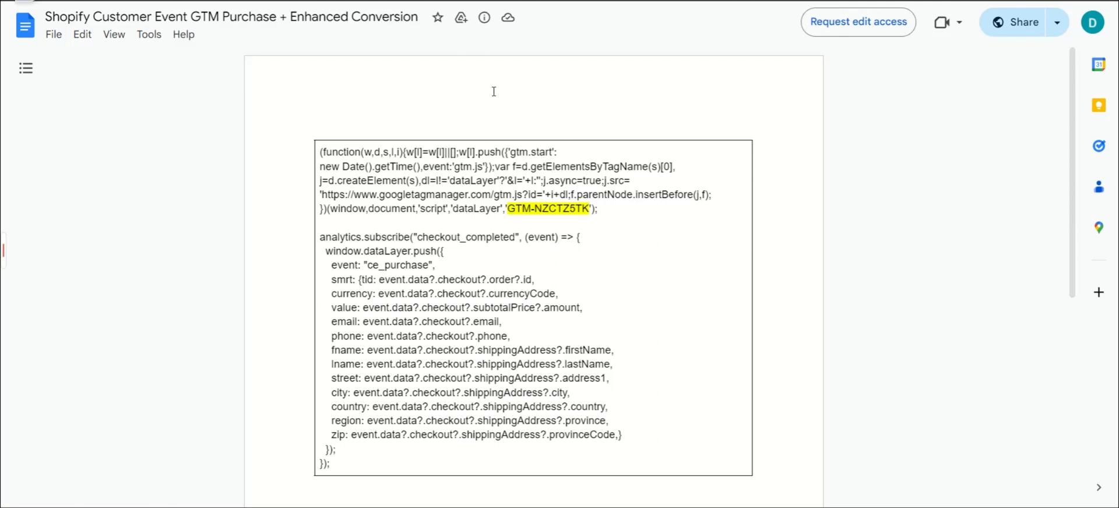
{"action": "left_click", "coordinate": [25, 1]}
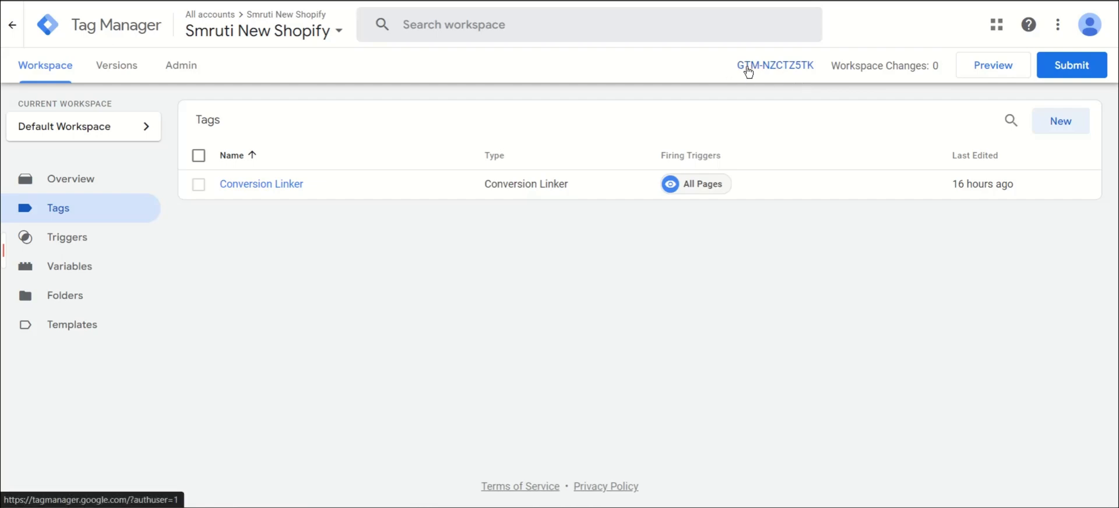
{"action": "left_click", "coordinate": [417, 1]}
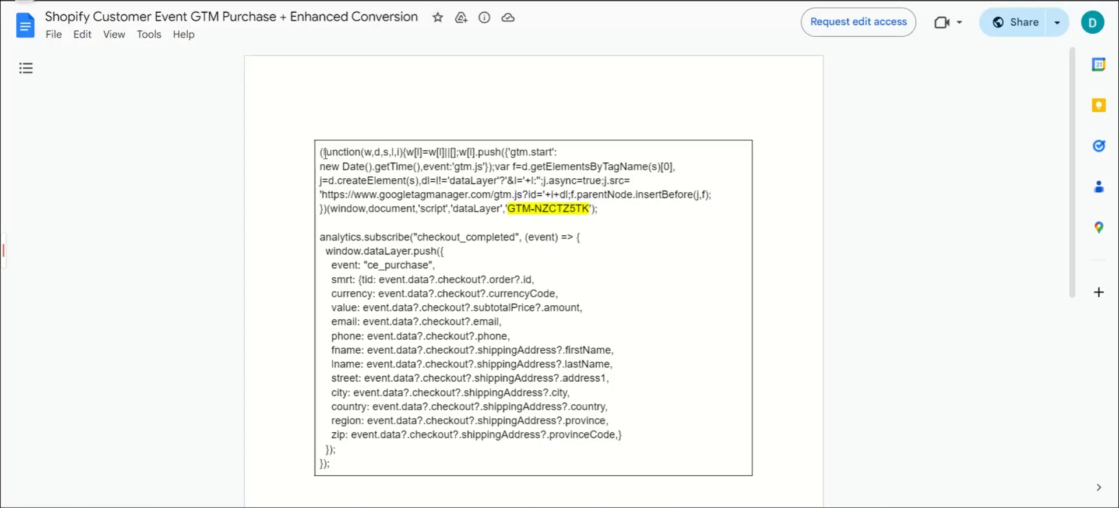
{"action": "left_click_drag", "start_coordinate": [320, 151], "coordinate": [357, 463]}
{"action": "key", "text": "ctrl+c"}
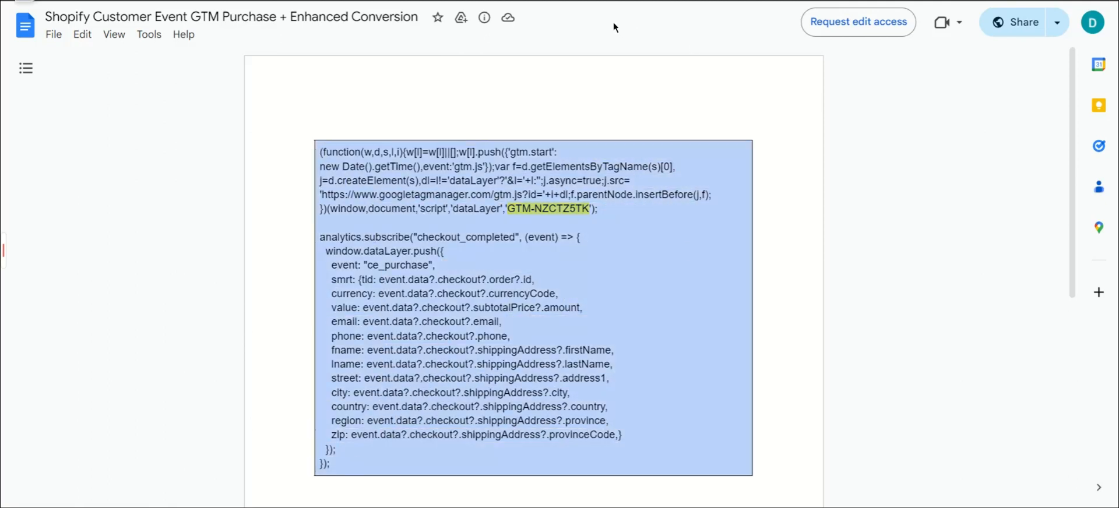
- Switch to the Shopify admin, paste the copied tracking script into the GTM Gads pixel's empty code editor and save the pixel
{"action": "key", "text": "ctrl+Tab"}
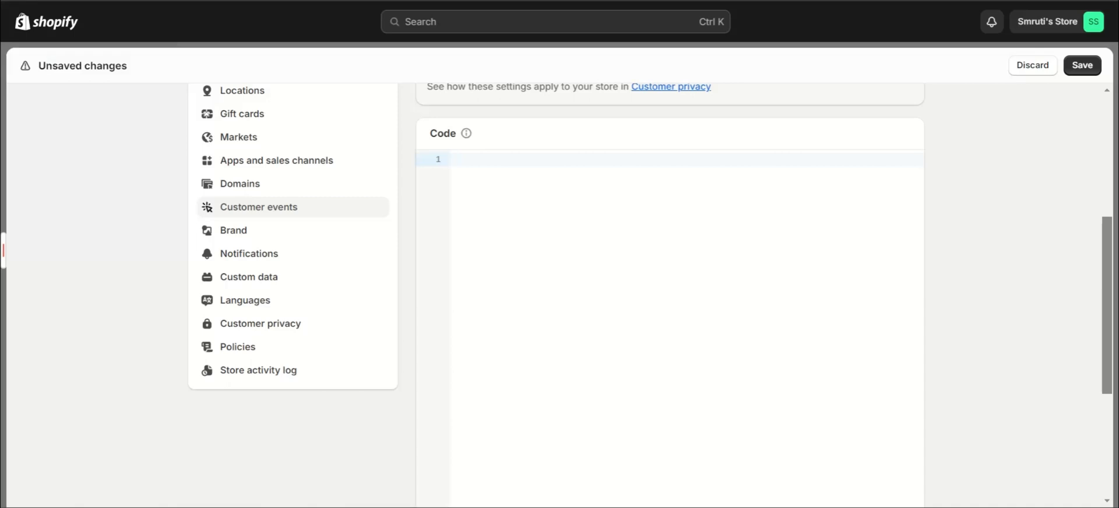
{"action": "left_click", "coordinate": [487, 189]}
{"action": "key", "text": "ctrl+v"}
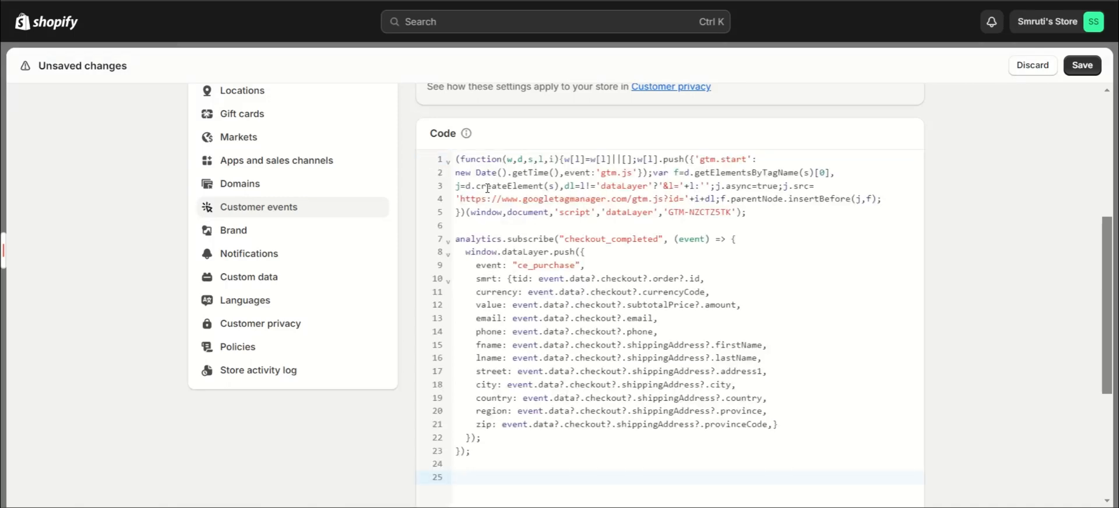
{"action": "left_click", "coordinate": [1086, 65]}
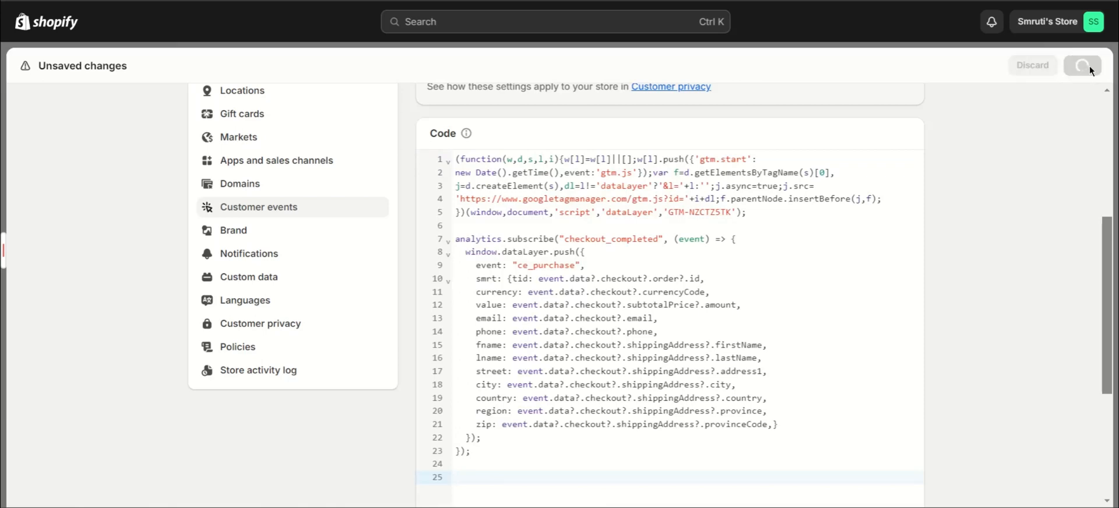
- Connect the GTM Gads pixel to the store
{"action": "scroll", "coordinate": [956, 291], "scroll_direction": "down", "scroll_amount": 5}
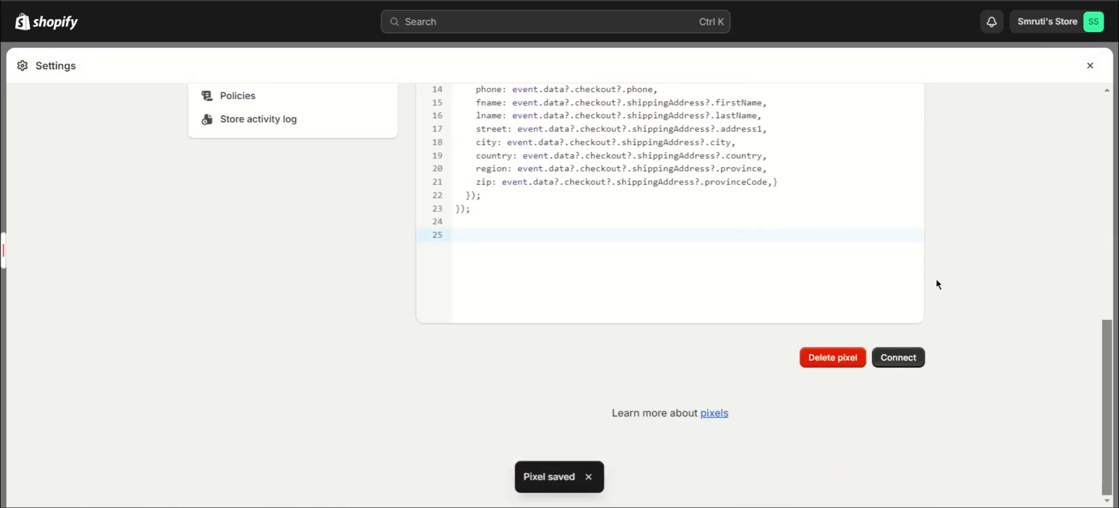
{"action": "left_click", "coordinate": [907, 365]}
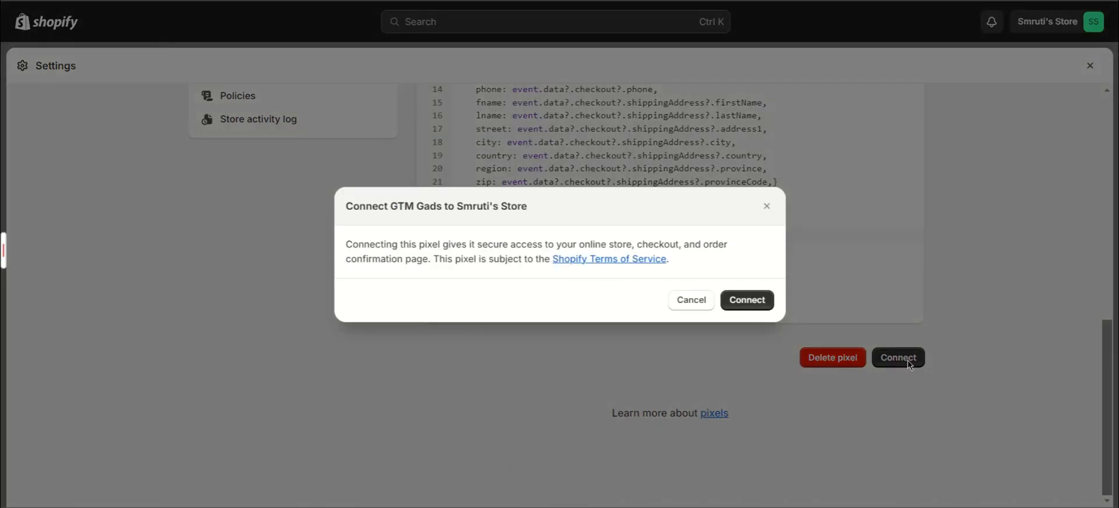
{"action": "left_click", "coordinate": [737, 300]}
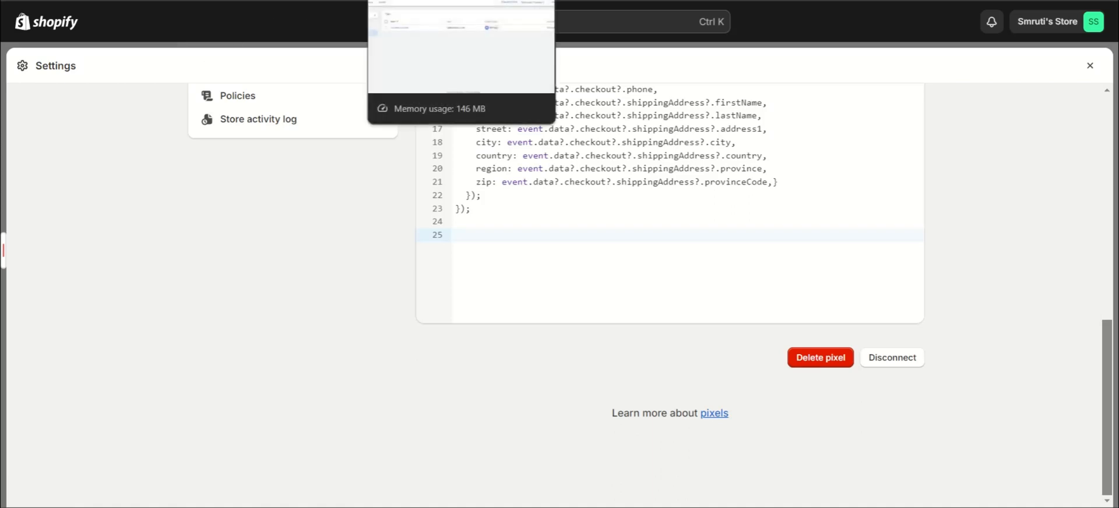
- Switch to Google Tag Manager and create a new tag named Gads Purchase
{"action": "left_click", "coordinate": [418, 1]}
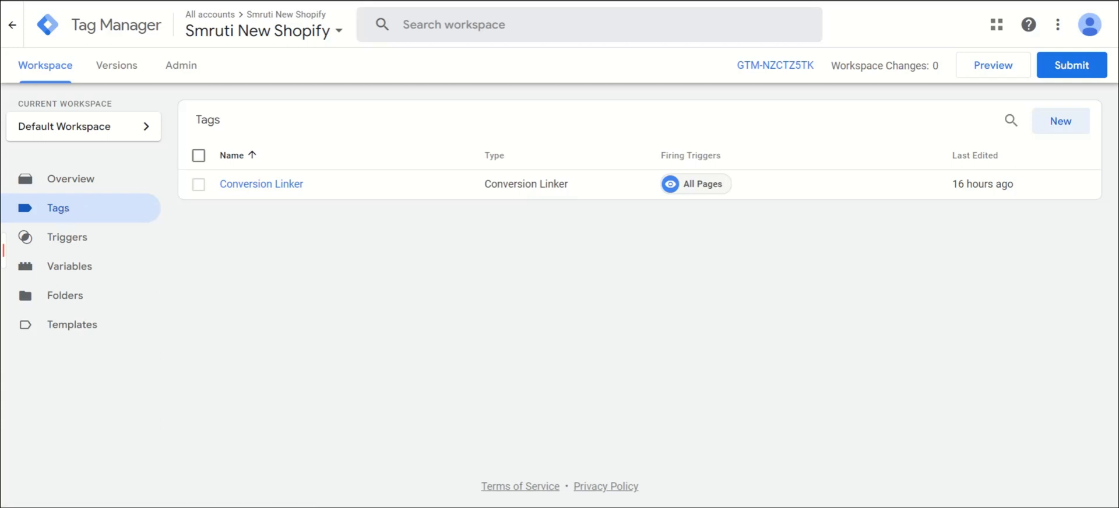
{"action": "left_click", "coordinate": [1073, 126]}
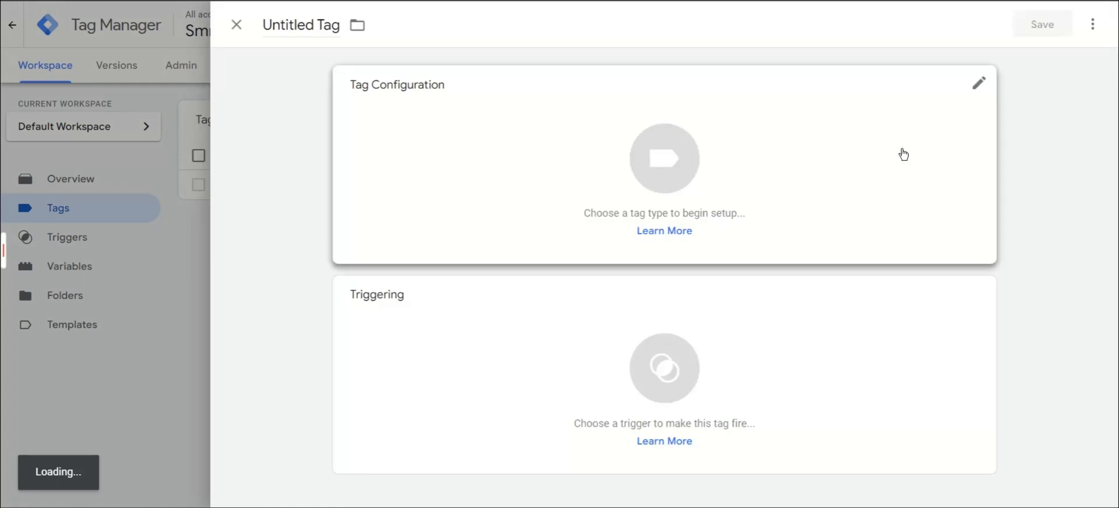
{"action": "left_click", "coordinate": [331, 26]}
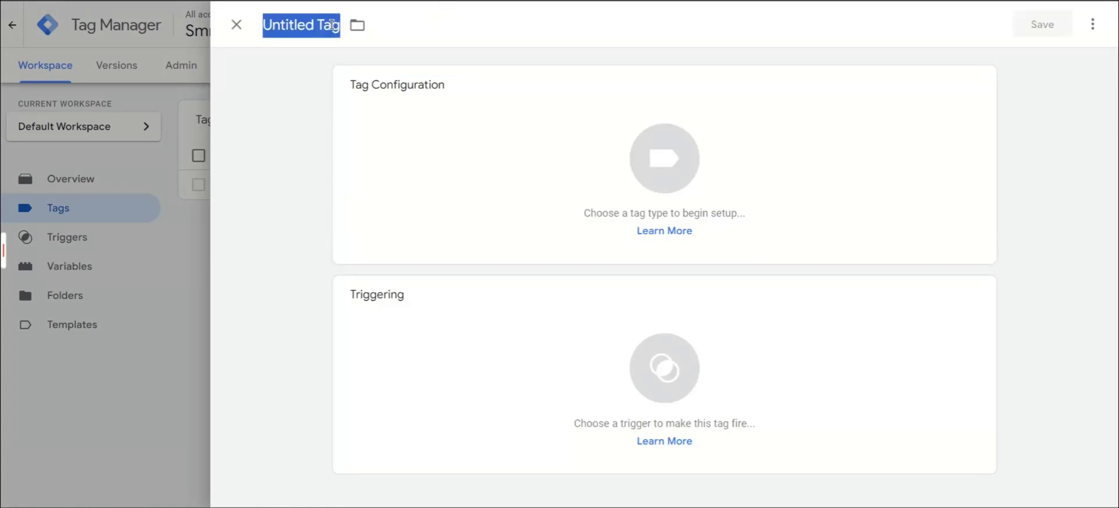
{"action": "type", "text": "Gads"}
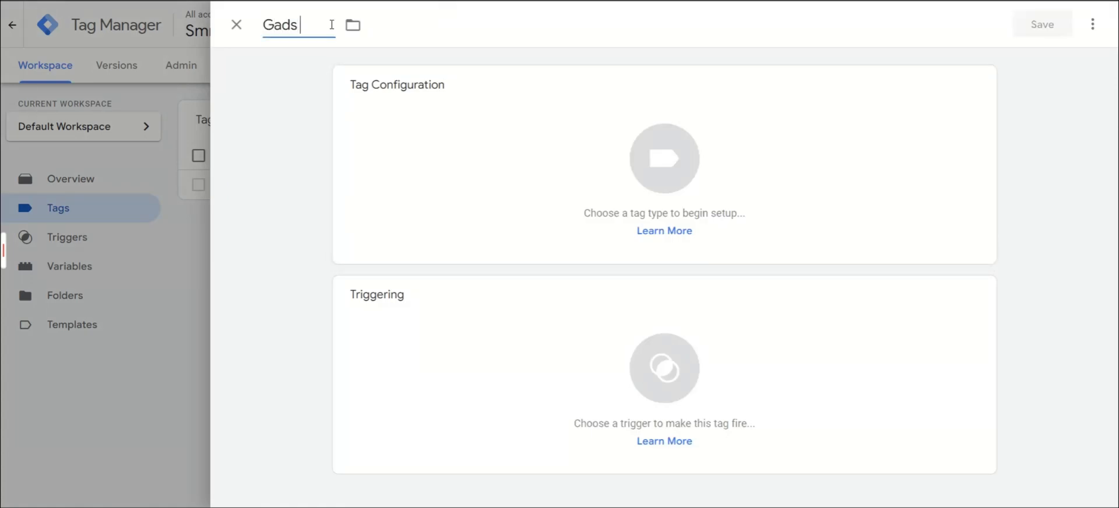
{"action": "type", "text": " Purchase"}
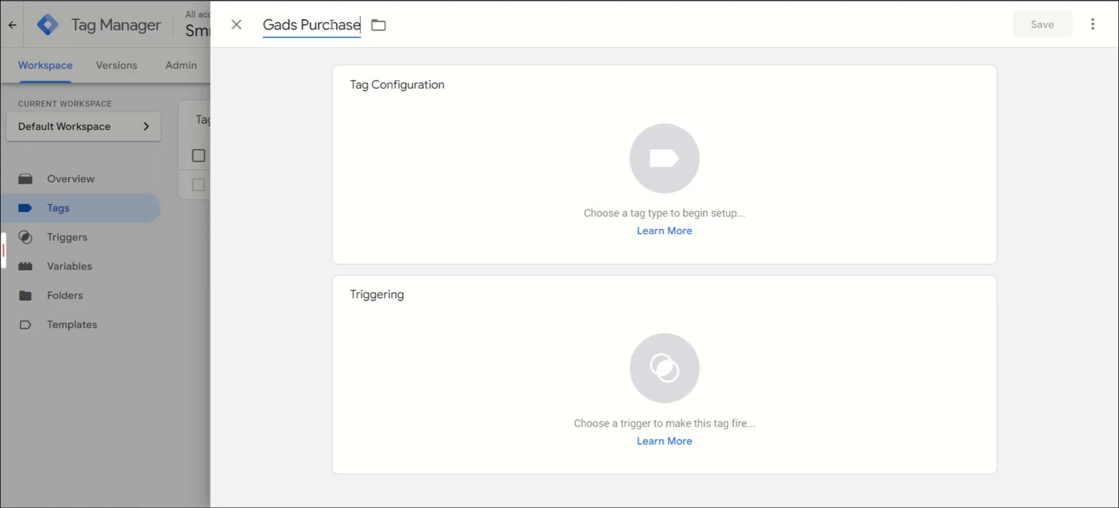
- Set the Gads Purchase tag's type to Google Ads Conversion Tracking
{"action": "left_click", "coordinate": [498, 163]}
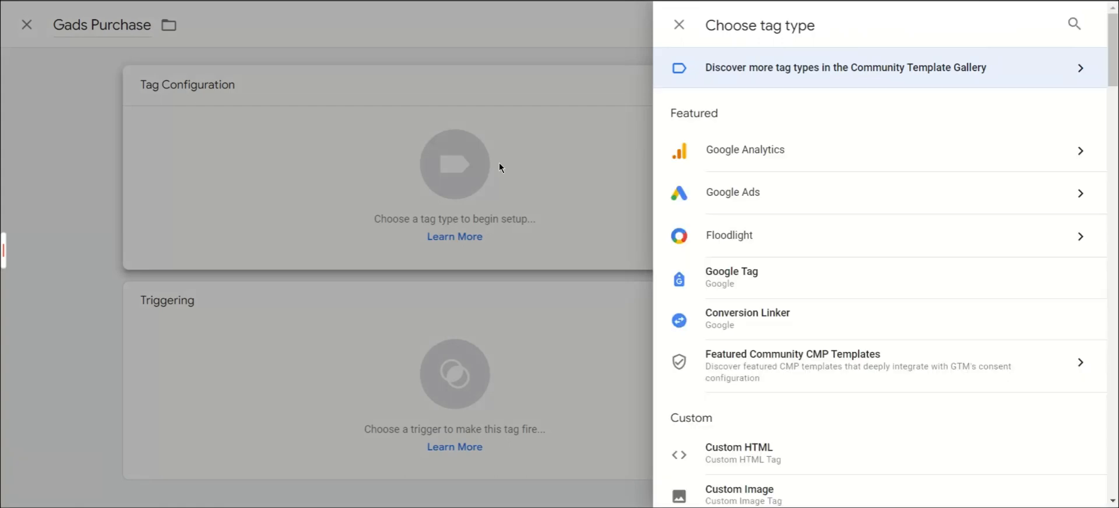
{"action": "left_click", "coordinate": [893, 193]}
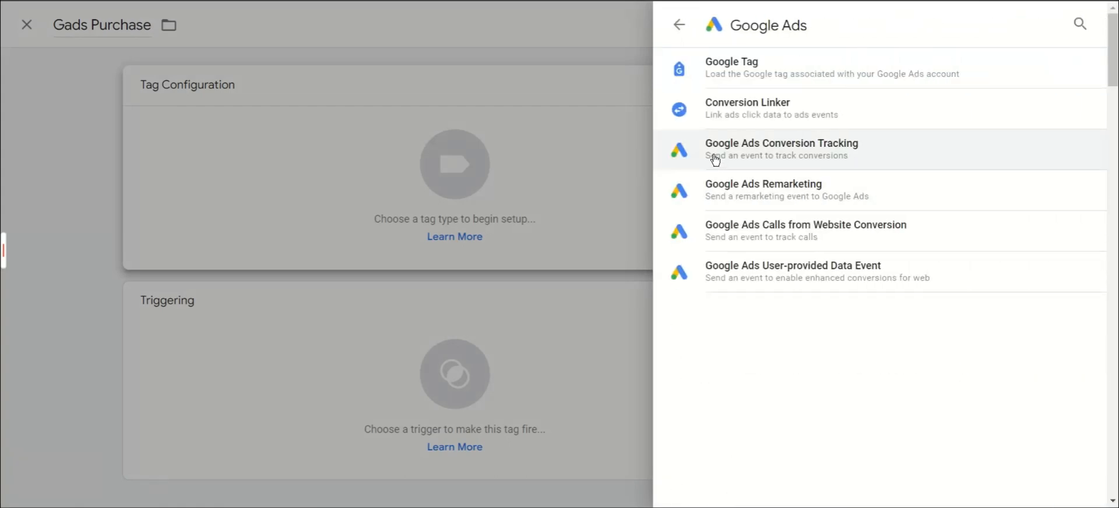
{"action": "left_click", "coordinate": [905, 153]}
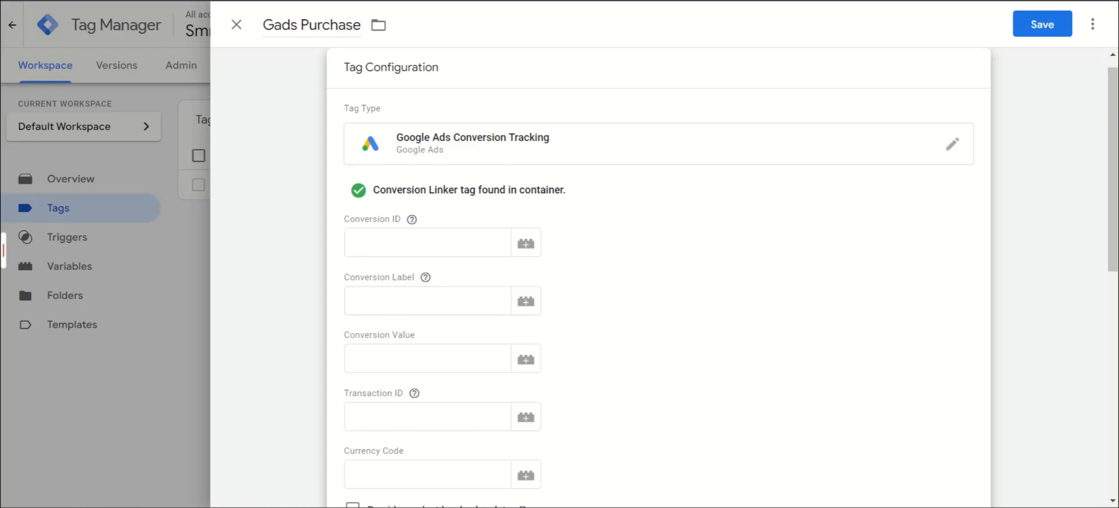
- Copy the Conversion ID from the Google Ads instructions page into the Gads Purchase tag's Conversion ID in Tag Manager
{"action": "key", "text": "ctrl+Tab"}
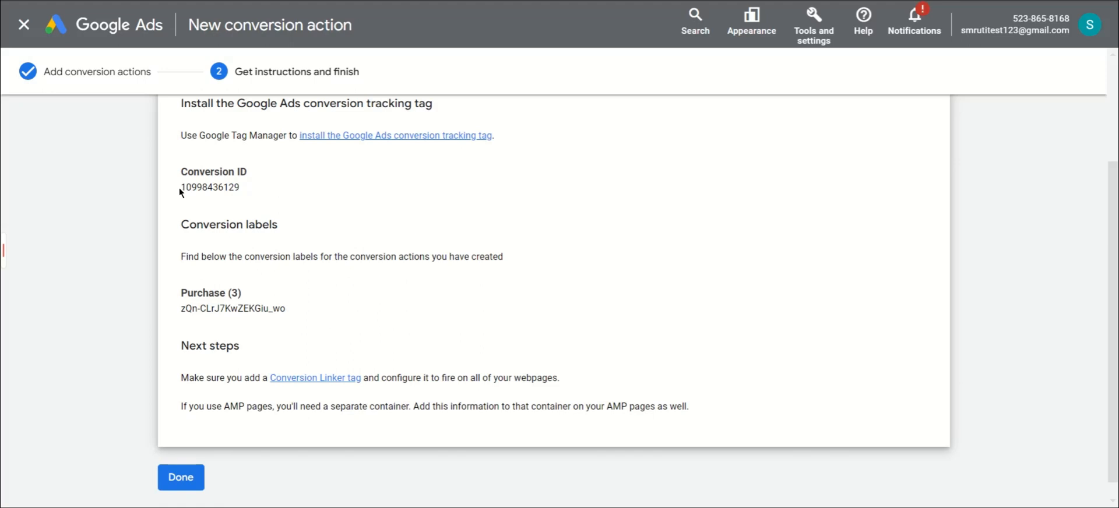
{"action": "left_click_drag", "start_coordinate": [180, 188], "coordinate": [239, 192]}
{"action": "key", "text": "ctrl+c"}
{"action": "key", "text": "ctrl+Tab"}
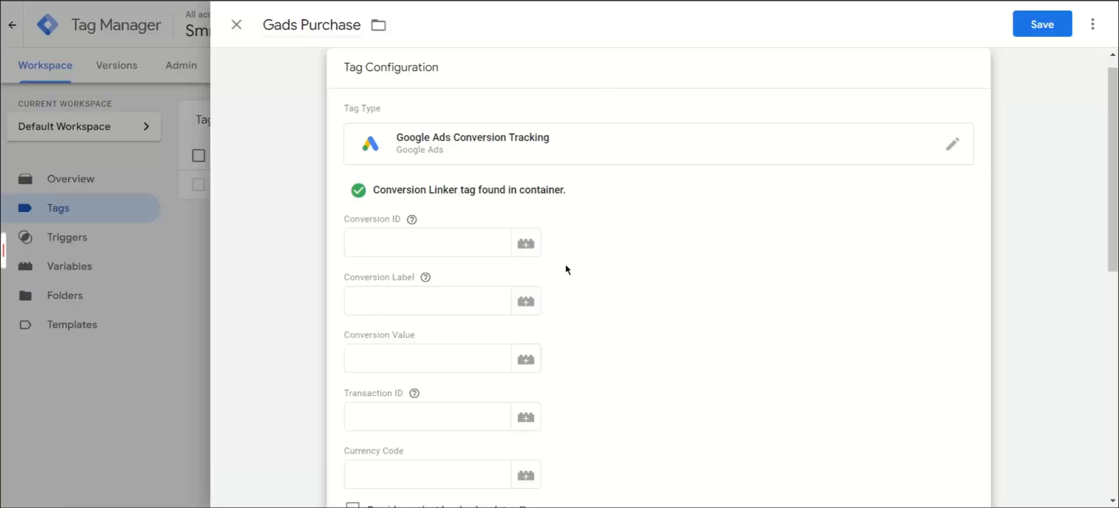
{"action": "left_click", "coordinate": [392, 243]}
{"action": "key", "text": "ctrl+v"}
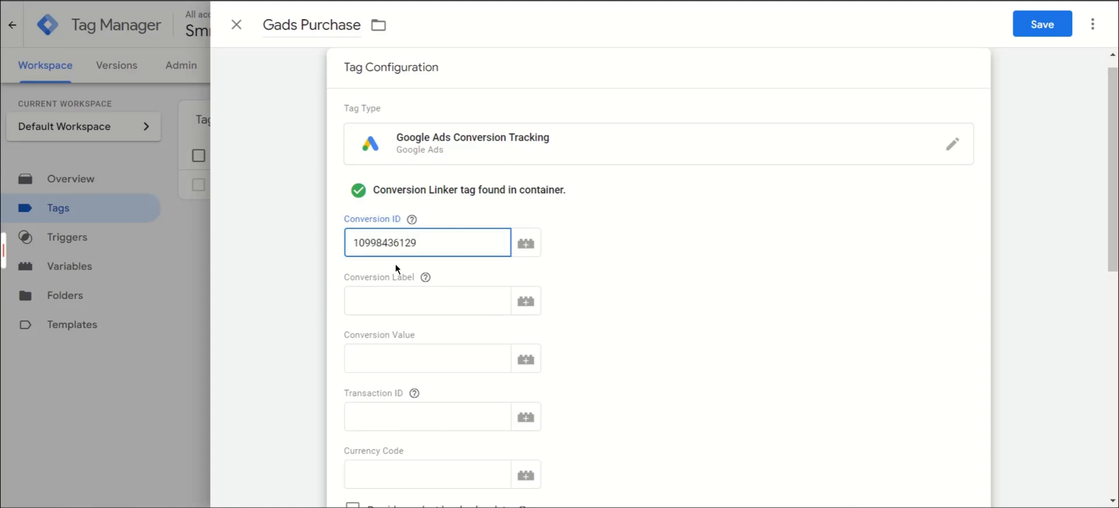
- Copy the Purchase (3) conversion label from Google Ads into the Gads Purchase tag's Conversion Label in Tag Manager
{"action": "key", "text": "ctrl+Tab"}
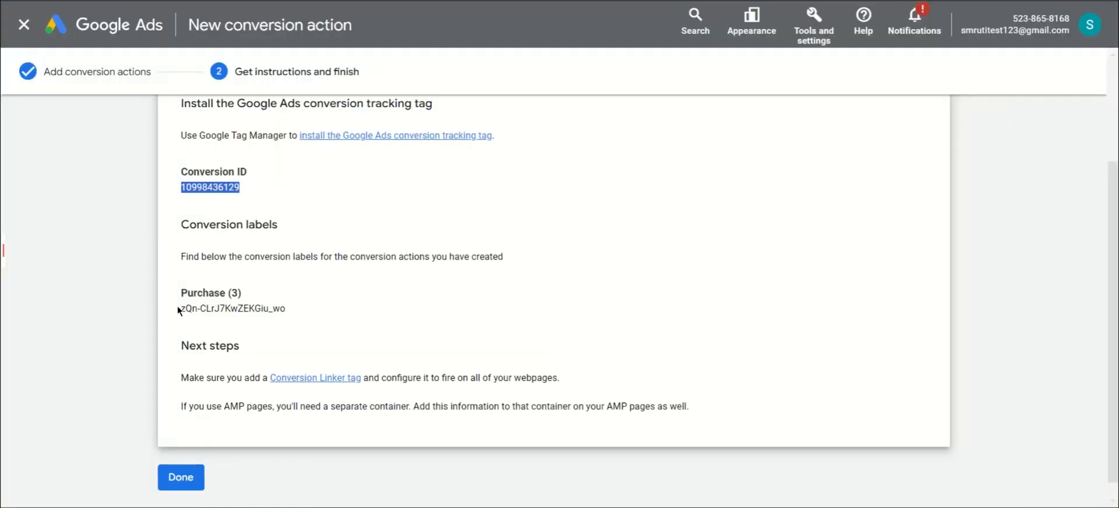
{"action": "left_click_drag", "start_coordinate": [179, 311], "coordinate": [285, 308]}
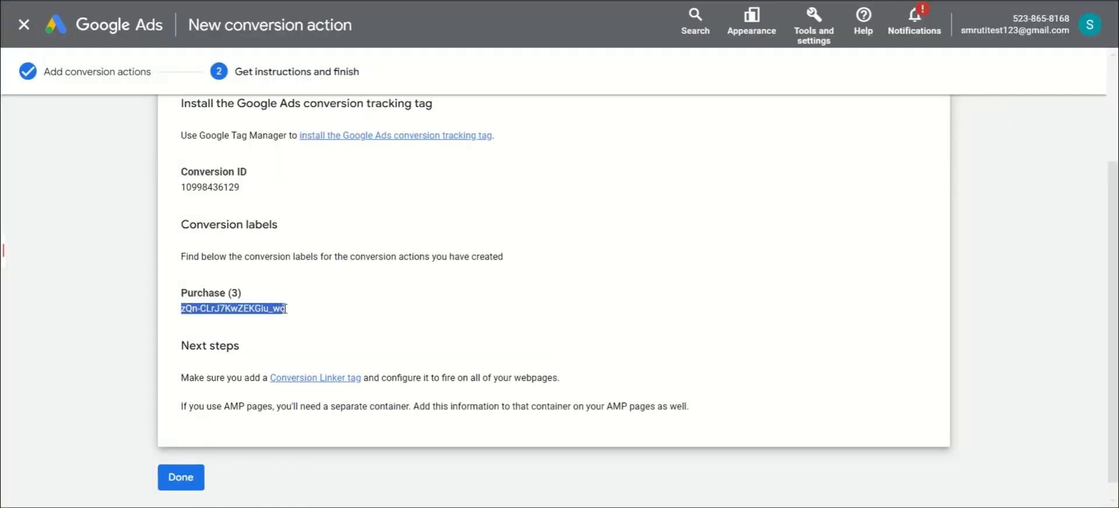
{"action": "key", "text": "ctrl+c"}
{"action": "key", "text": "ctrl+Tab"}
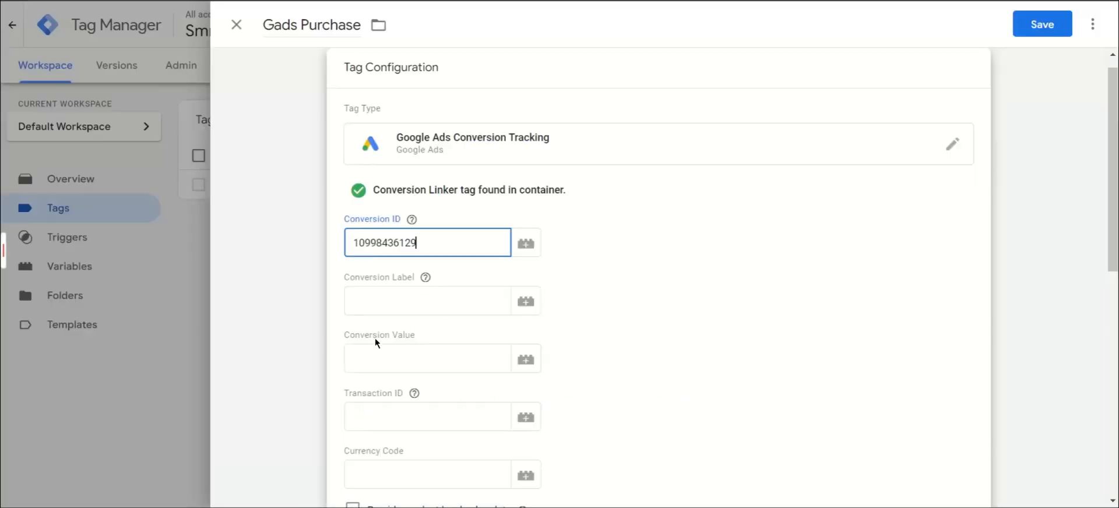
{"action": "left_click", "coordinate": [384, 295]}
{"action": "key", "text": "ctrl+v"}
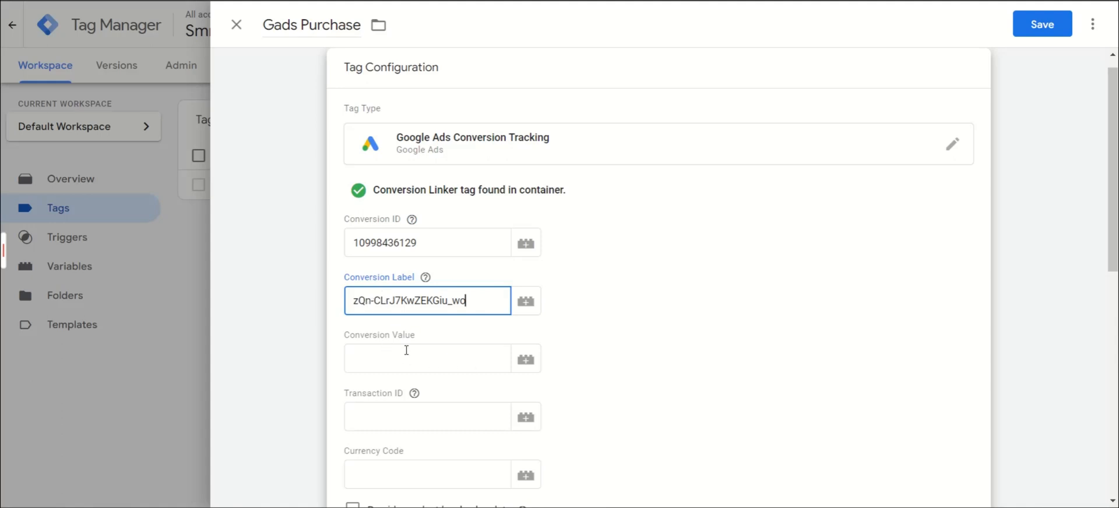
- Start a new variable named Value for the Gads Purchase tag's Conversion Value
{"action": "left_click", "coordinate": [414, 393]}
{"action": "scroll", "coordinate": [633, 421], "scroll_direction": "down", "scroll_amount": 1}
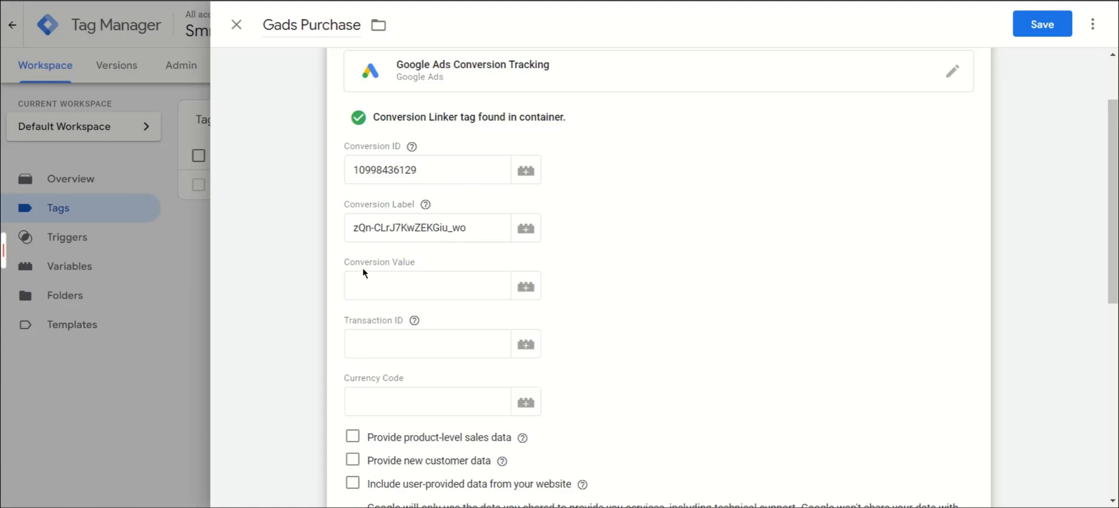
{"action": "left_click", "coordinate": [527, 288]}
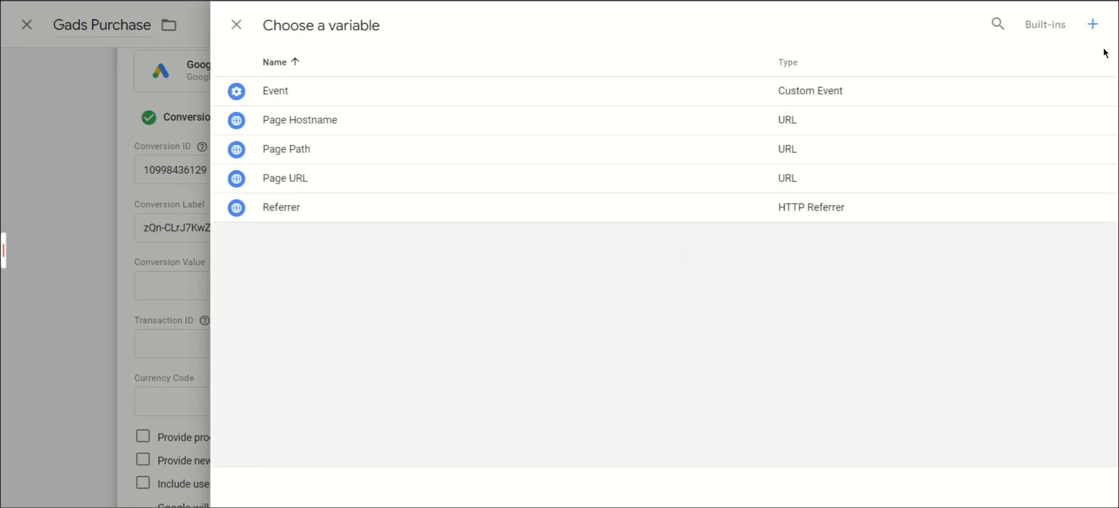
{"action": "left_click", "coordinate": [1094, 26]}
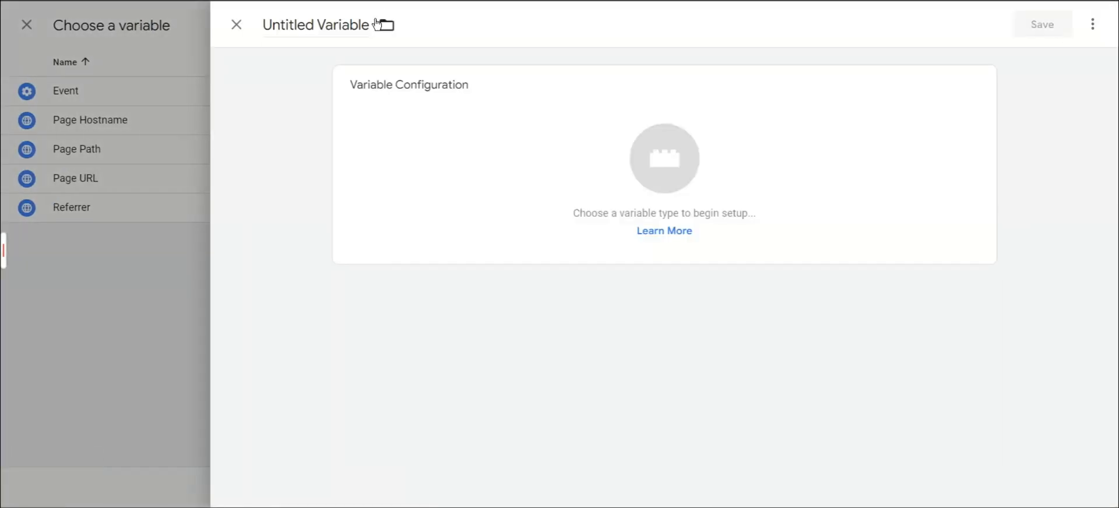
{"action": "left_click", "coordinate": [348, 24]}
{"action": "triple_click", "coordinate": [348, 25]}
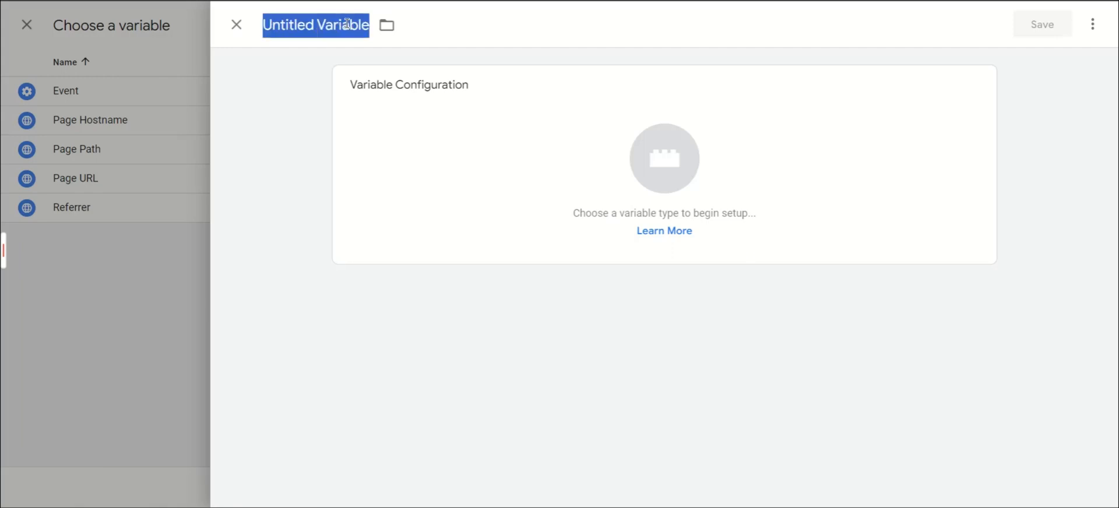
{"action": "type", "text": "V"}
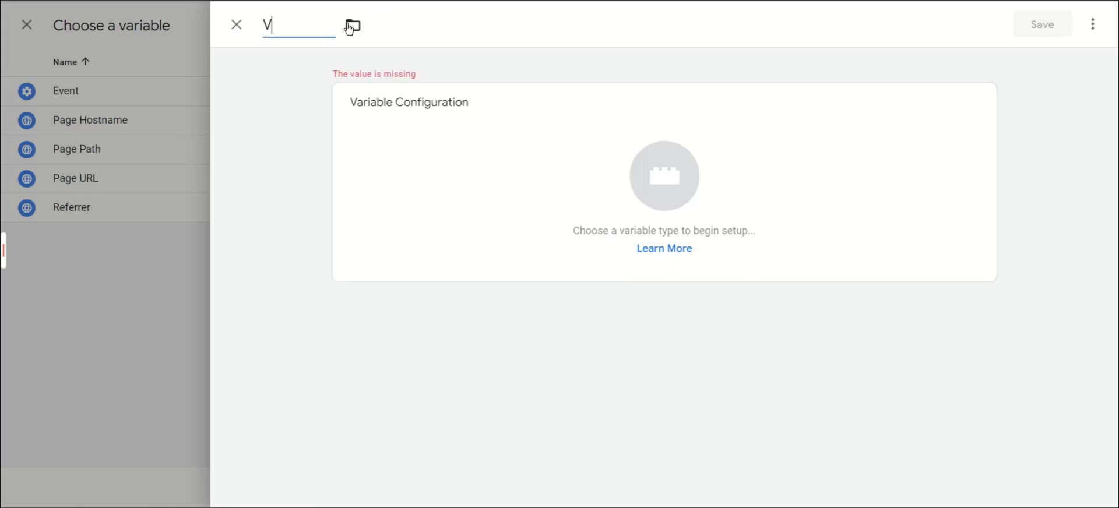
{"action": "type", "text": "alue"}
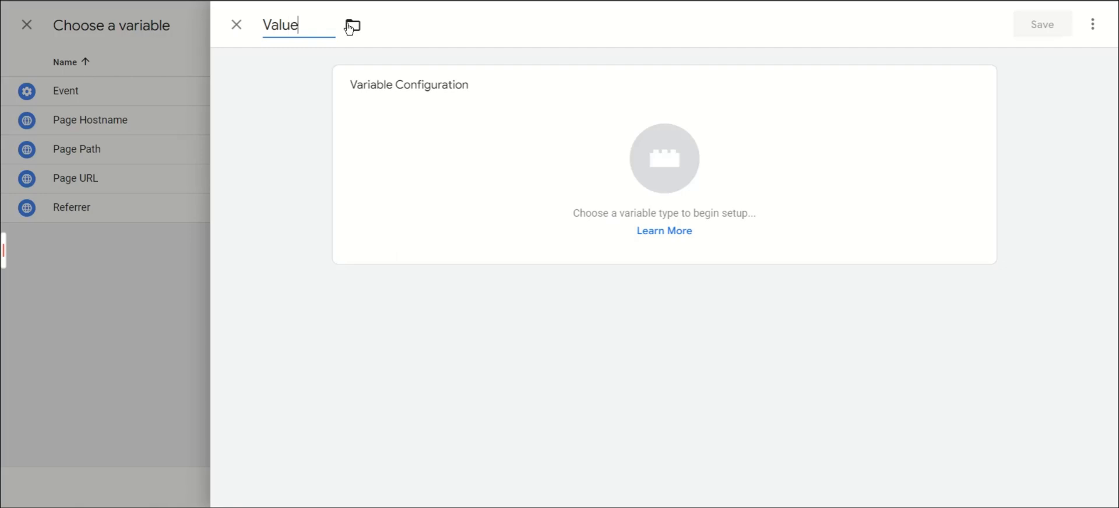
- Configure the Value variable as a Data Layer Variable named smrt.value and save it
{"action": "left_click", "coordinate": [505, 152]}
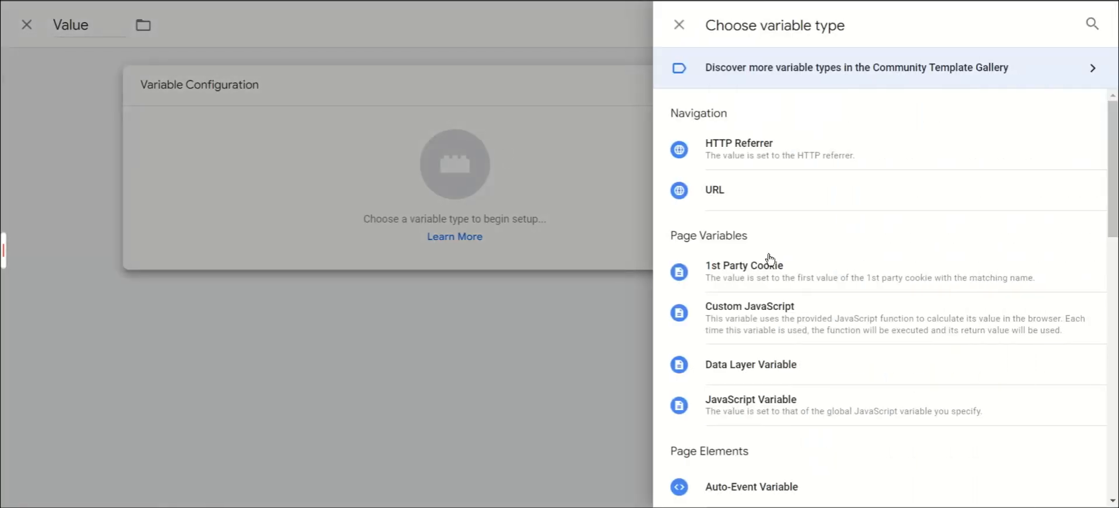
{"action": "scroll", "coordinate": [805, 287], "scroll_direction": "down", "scroll_amount": 1}
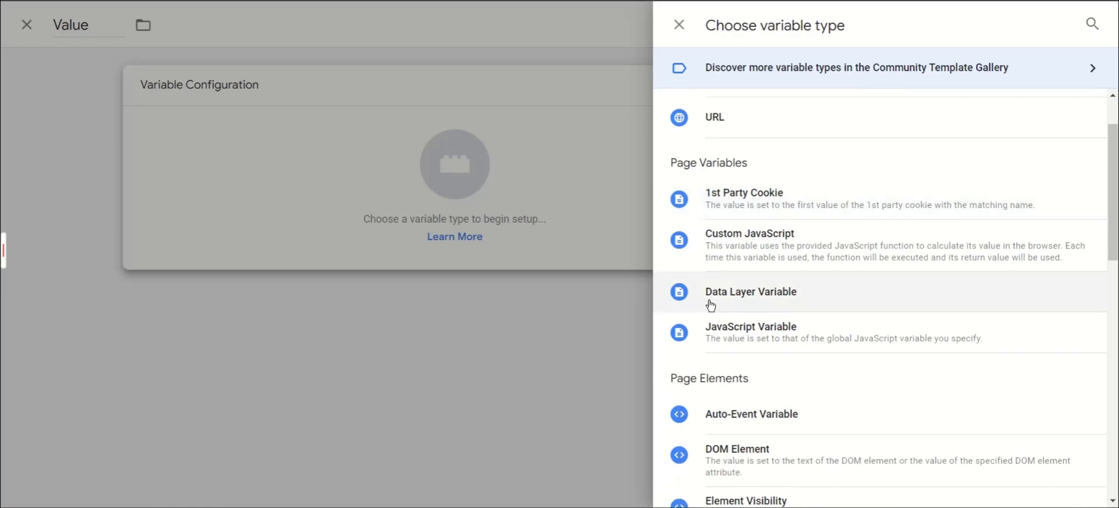
{"action": "left_click", "coordinate": [803, 296]}
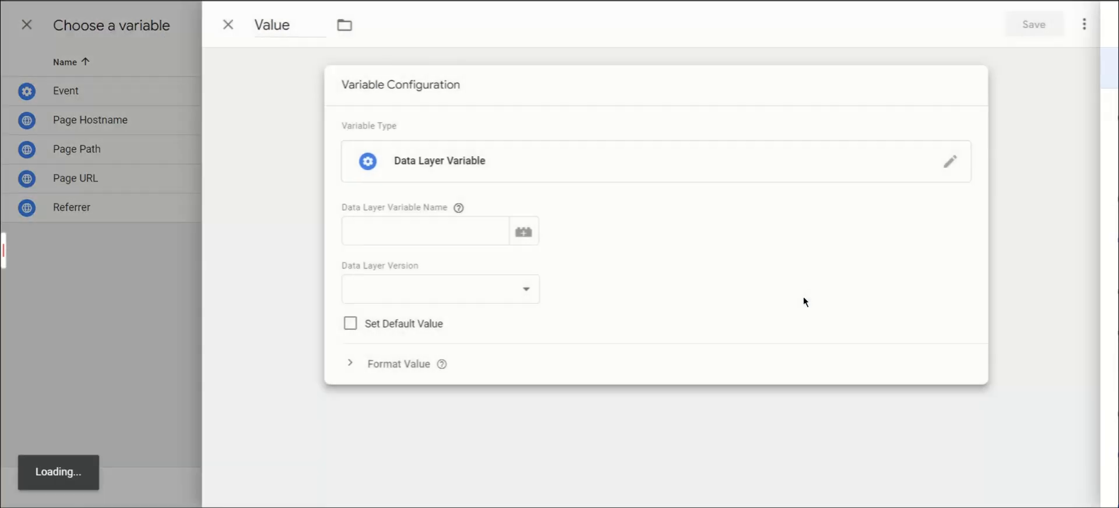
{"action": "left_click", "coordinate": [389, 230]}
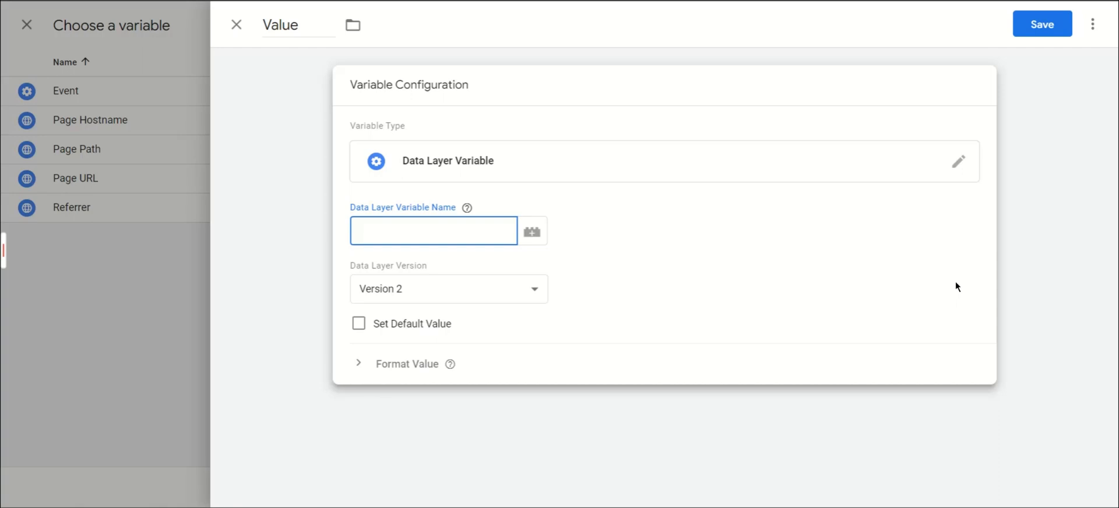
{"action": "type", "text": "smrt.value"}
{"action": "left_click", "coordinate": [1036, 26]}
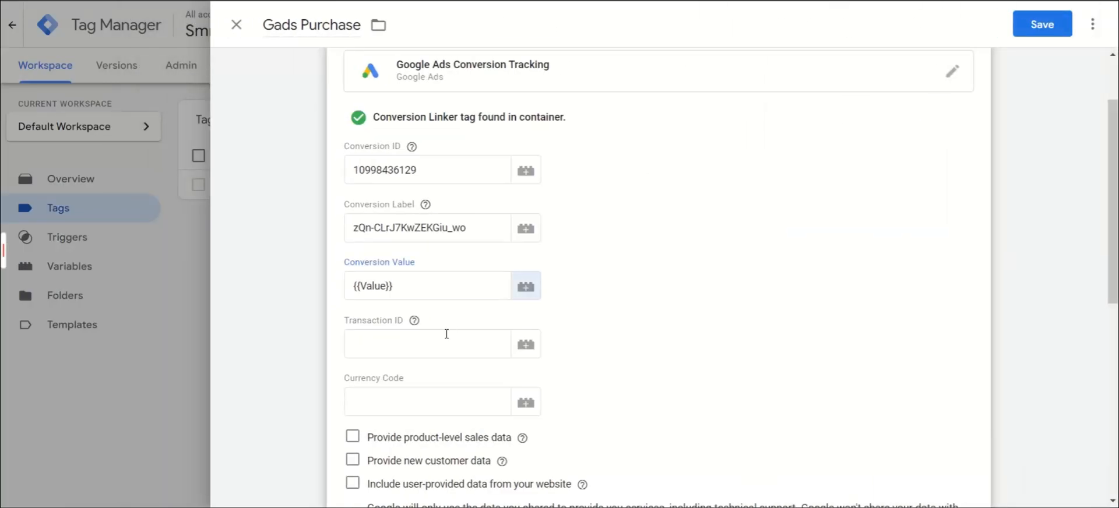
- Start a new variable named TID for the Gads Purchase tag's Transaction ID
{"action": "scroll", "coordinate": [447, 334], "scroll_direction": "down", "scroll_amount": 3}
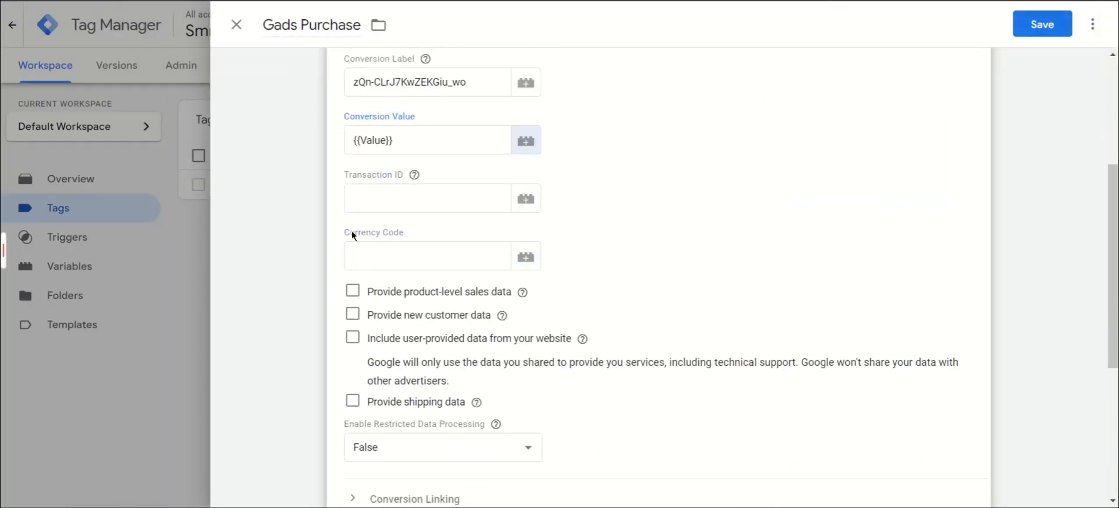
{"action": "left_click", "coordinate": [533, 209]}
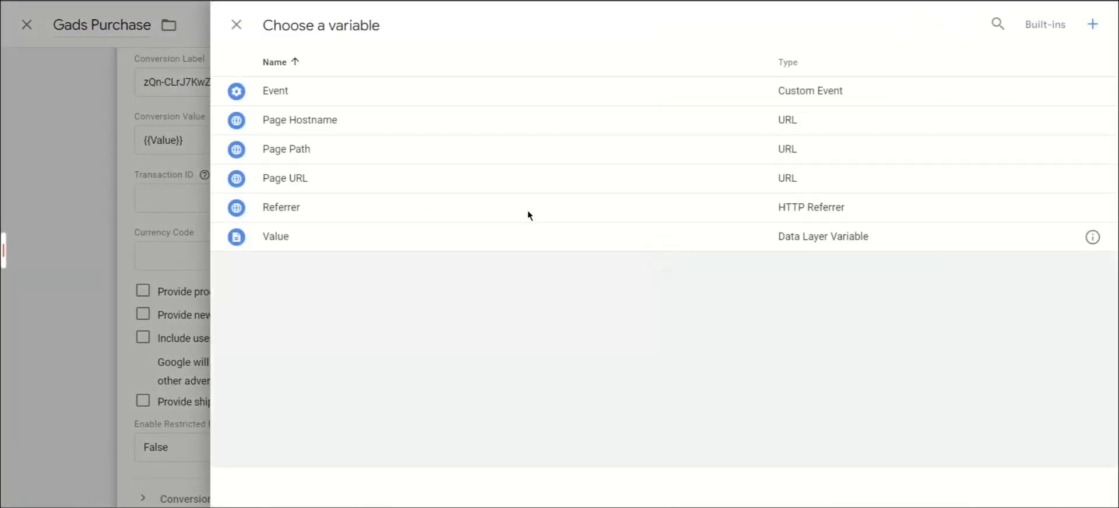
{"action": "left_click", "coordinate": [1092, 24]}
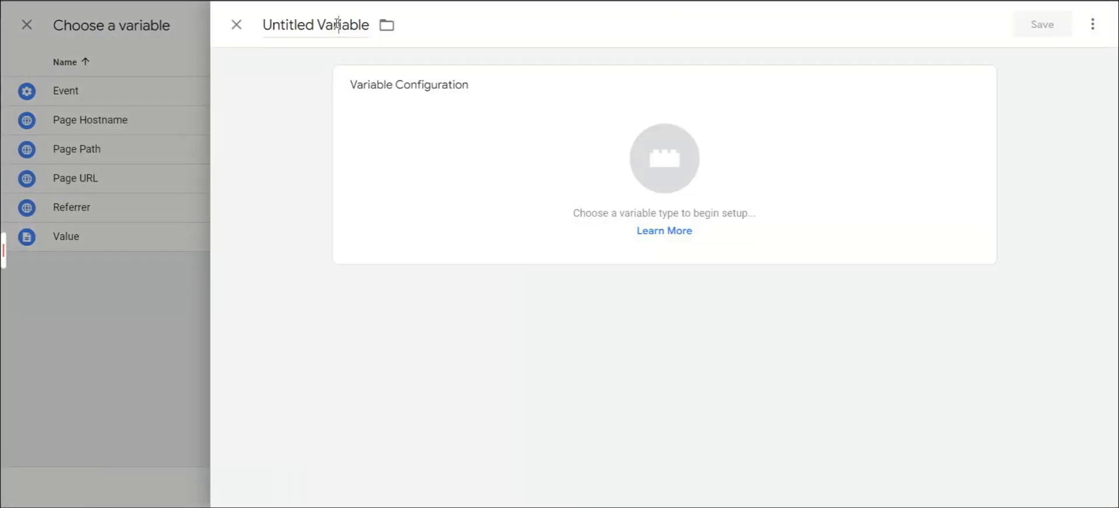
{"action": "left_click", "coordinate": [347, 26]}
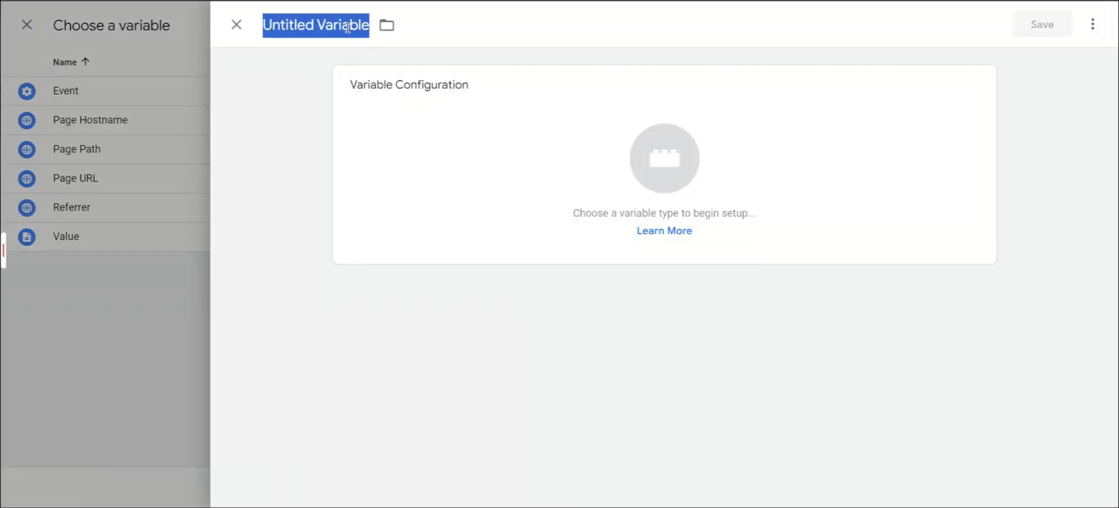
{"action": "key", "text": "BackSpace"}
{"action": "type", "text": "TI"}
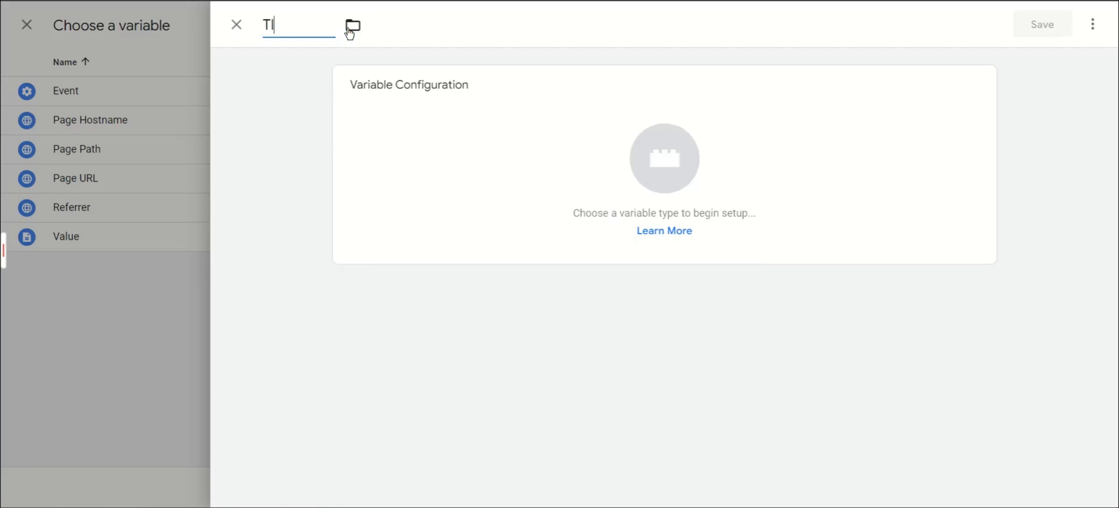
{"action": "type", "text": "D"}
- Configure the TID variable as a Data Layer Variable named smrt.tid and save it
{"action": "left_click", "coordinate": [463, 120]}
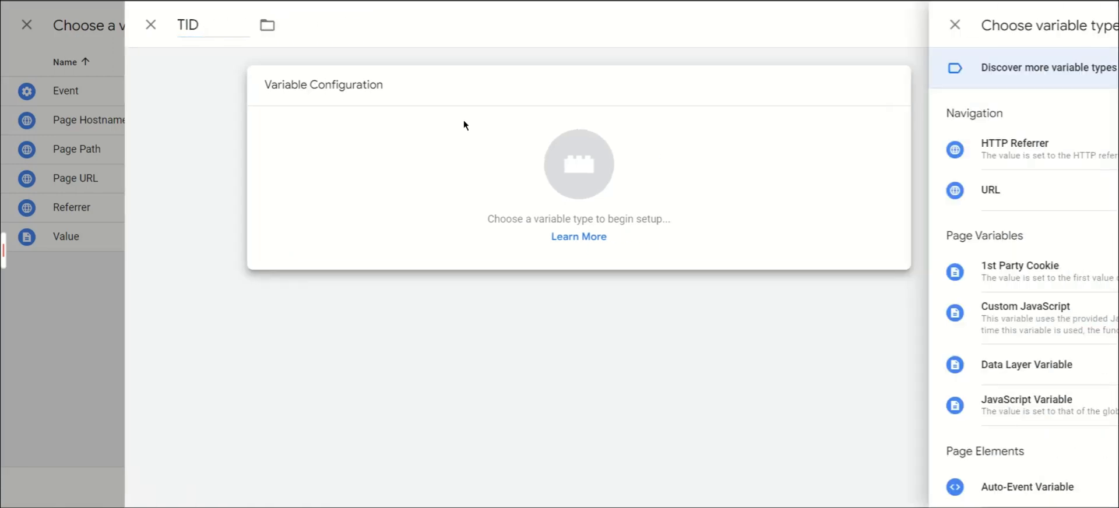
{"action": "scroll", "coordinate": [1014, 216], "scroll_direction": "down", "scroll_amount": 3}
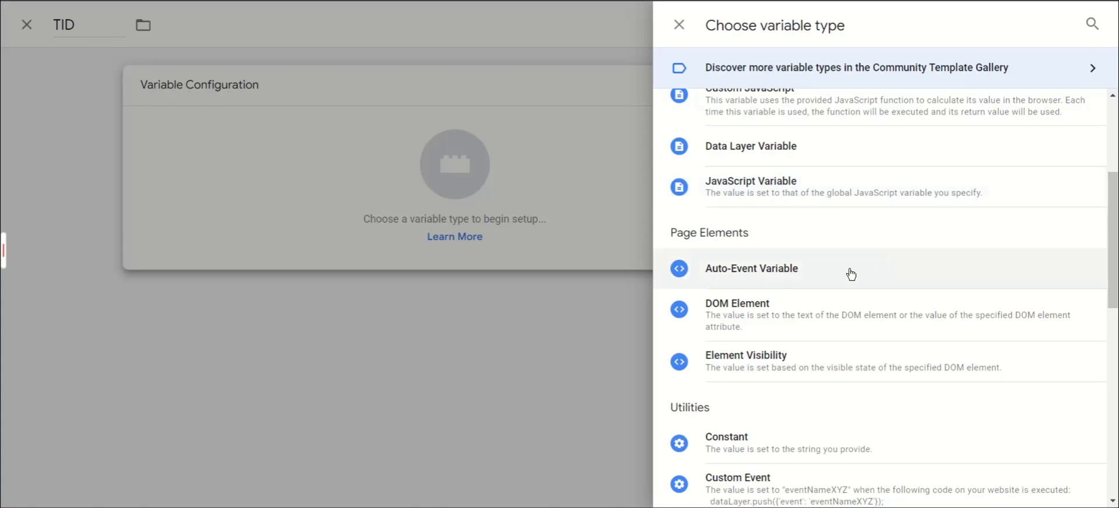
{"action": "left_click", "coordinate": [787, 149]}
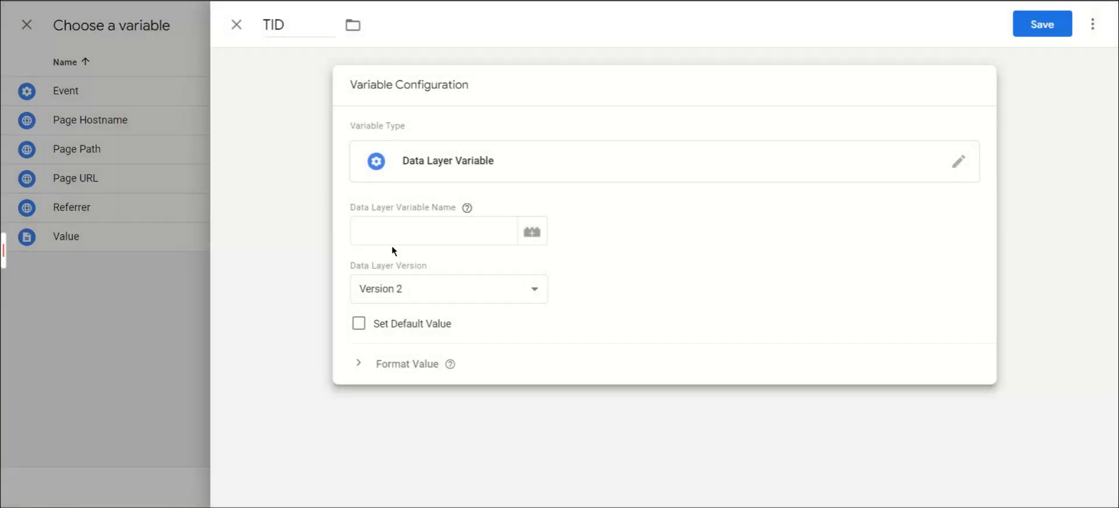
{"action": "left_click", "coordinate": [395, 233]}
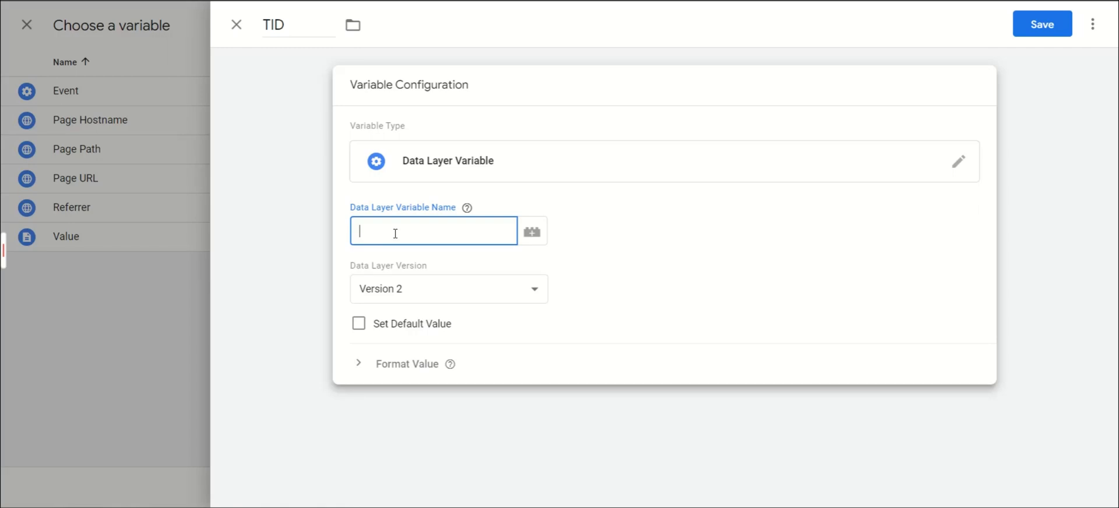
{"action": "type", "text": "smrt.tid"}
{"action": "left_click", "coordinate": [1043, 27]}
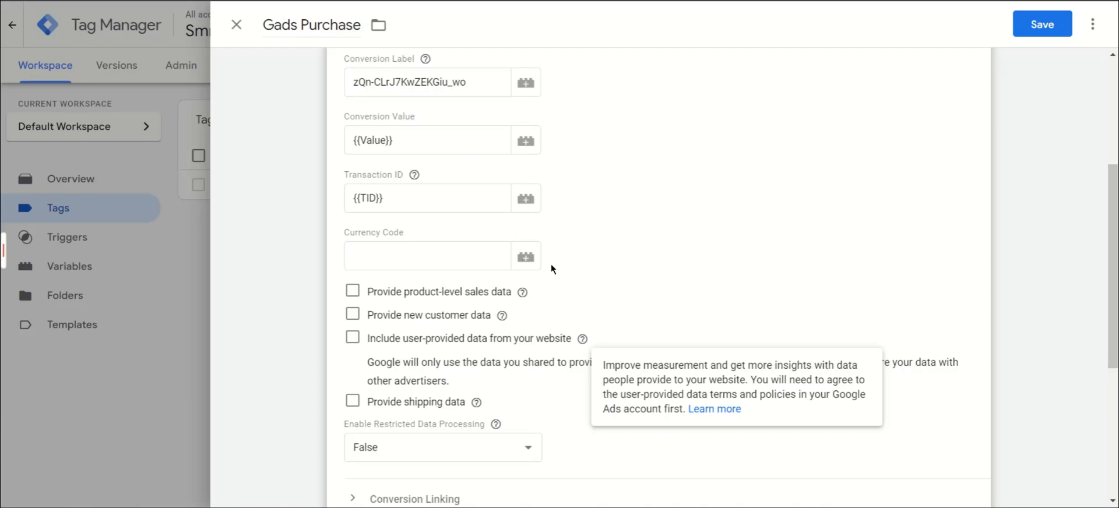
- Start a new variable named Currency for the Gads Purchase tag's Currency Code
{"action": "left_click", "coordinate": [526, 257]}
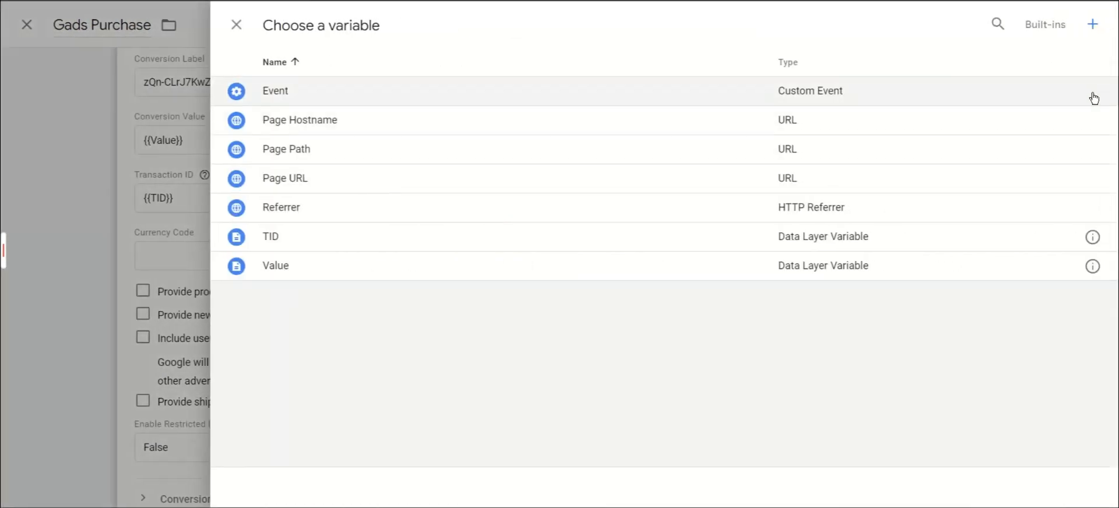
{"action": "left_click", "coordinate": [1092, 24]}
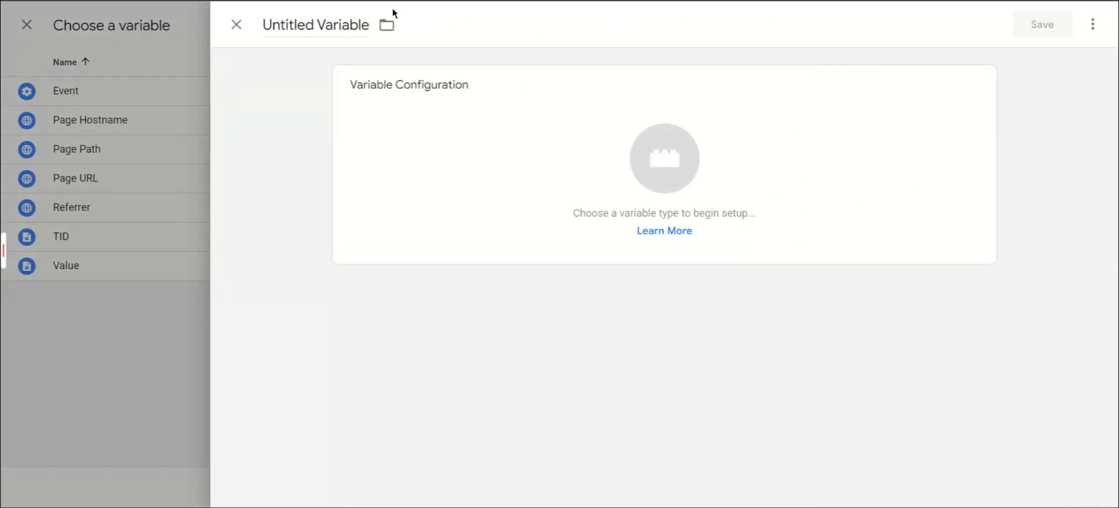
{"action": "left_click", "coordinate": [335, 21]}
{"action": "type", "text": "Curreb"}
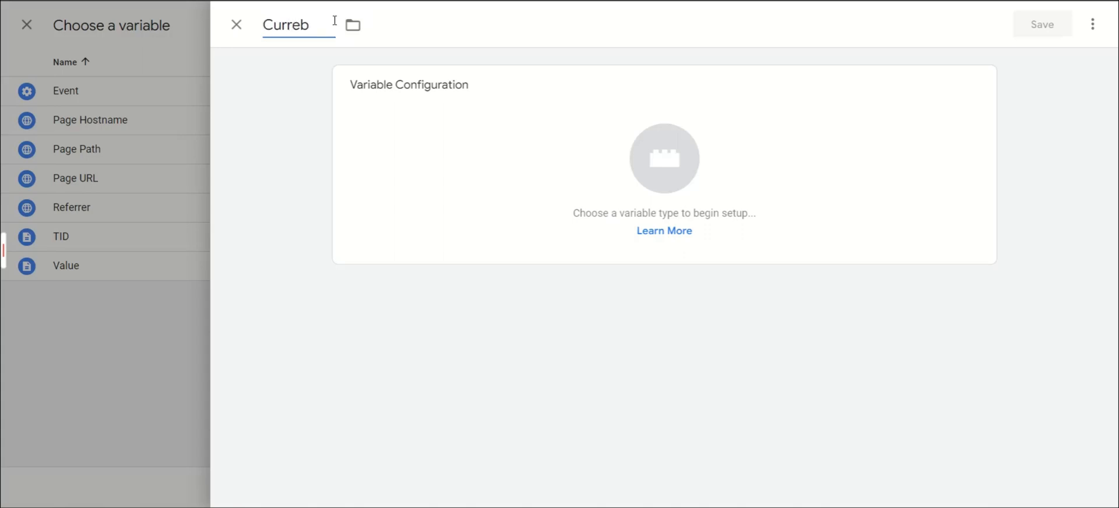
{"action": "key", "text": "BackSpace"}
{"action": "type", "text": "ncy"}
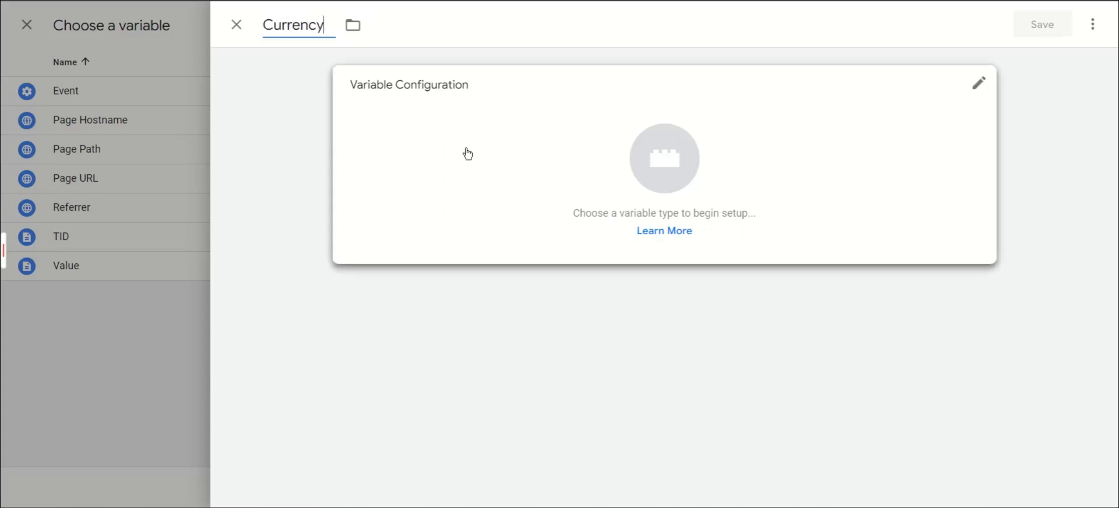
- Configure the Currency variable as a Data Layer Variable named smrt.currency and save it
{"action": "left_click", "coordinate": [465, 150]}
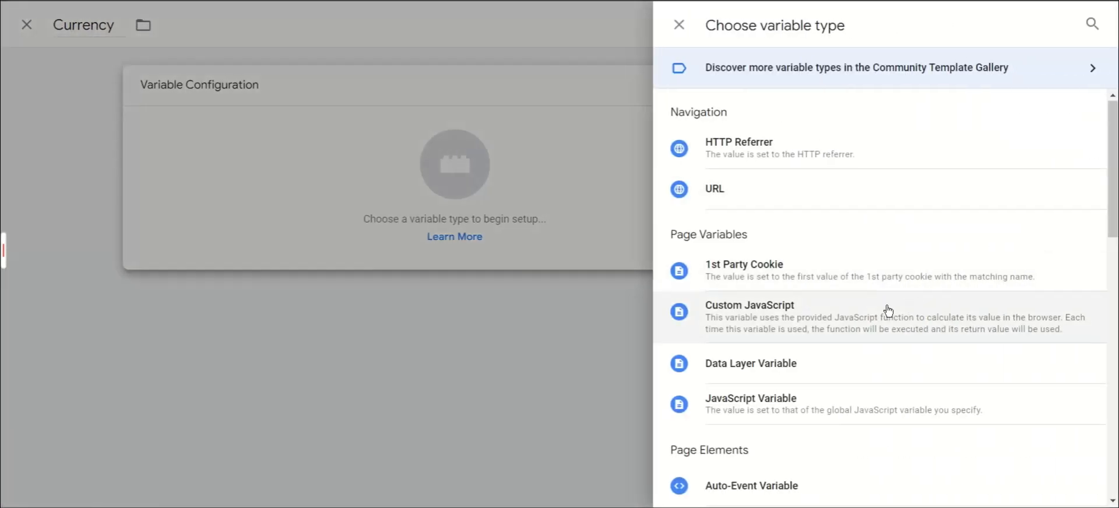
{"action": "scroll", "coordinate": [887, 311], "scroll_direction": "down", "scroll_amount": 3}
{"action": "left_click", "coordinate": [792, 233]}
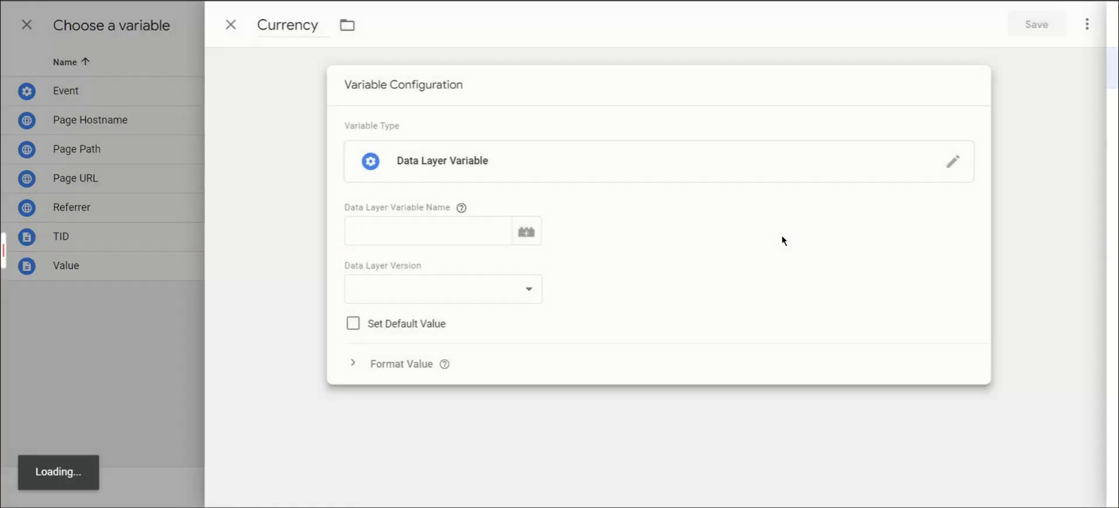
{"action": "left_click", "coordinate": [413, 229]}
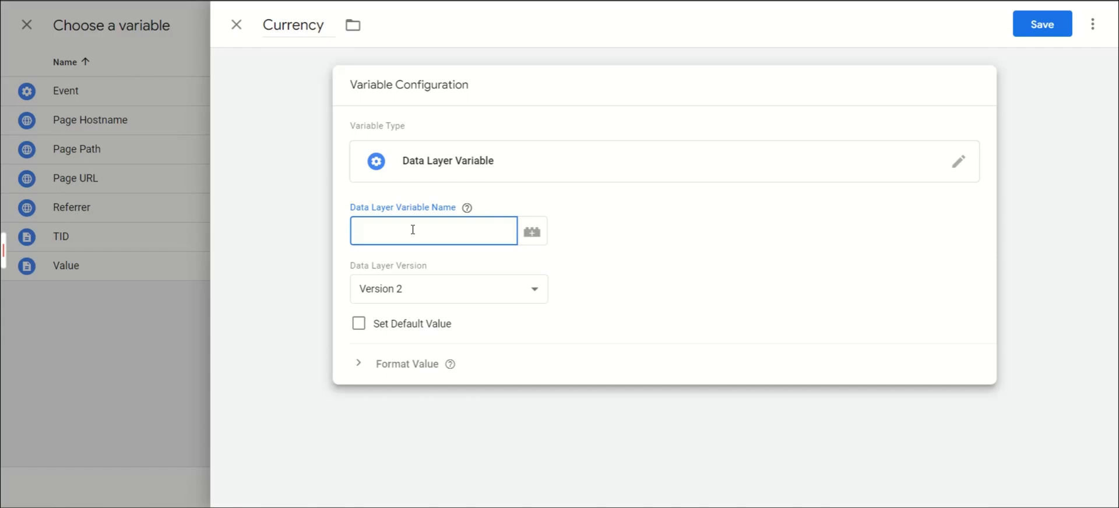
{"action": "type", "text": "smrt.currency"}
{"action": "left_click", "coordinate": [1041, 28]}
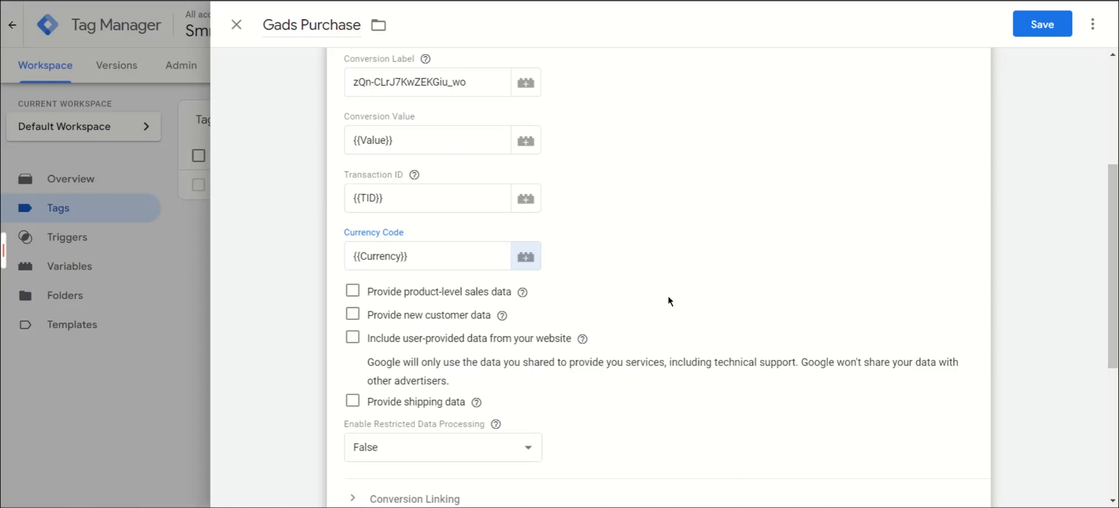
- Include user-provided data from the website in the Gads Purchase tag and start a new user-provided data variable for it
{"action": "scroll", "coordinate": [668, 296], "scroll_direction": "down", "scroll_amount": 1}
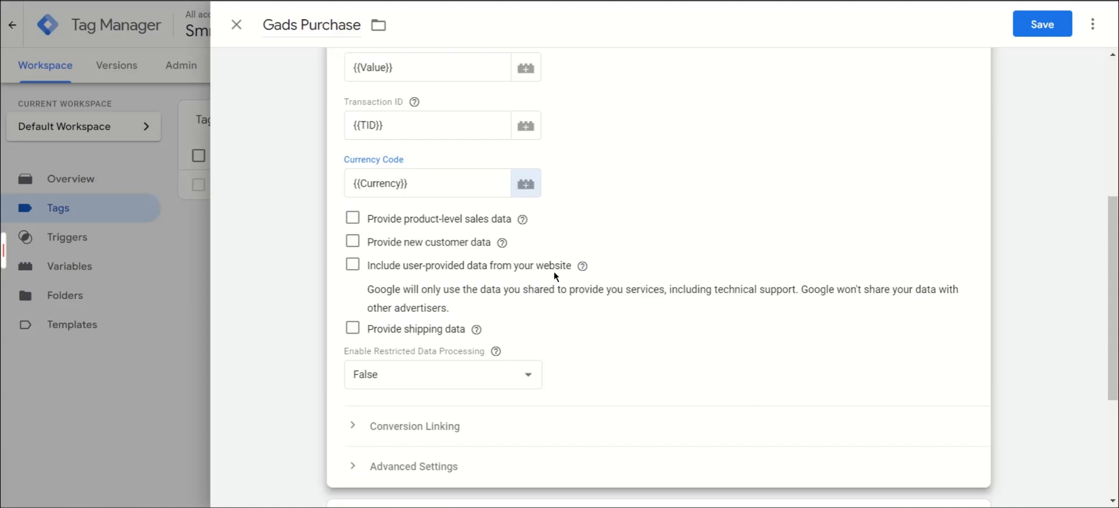
{"action": "left_click", "coordinate": [353, 267]}
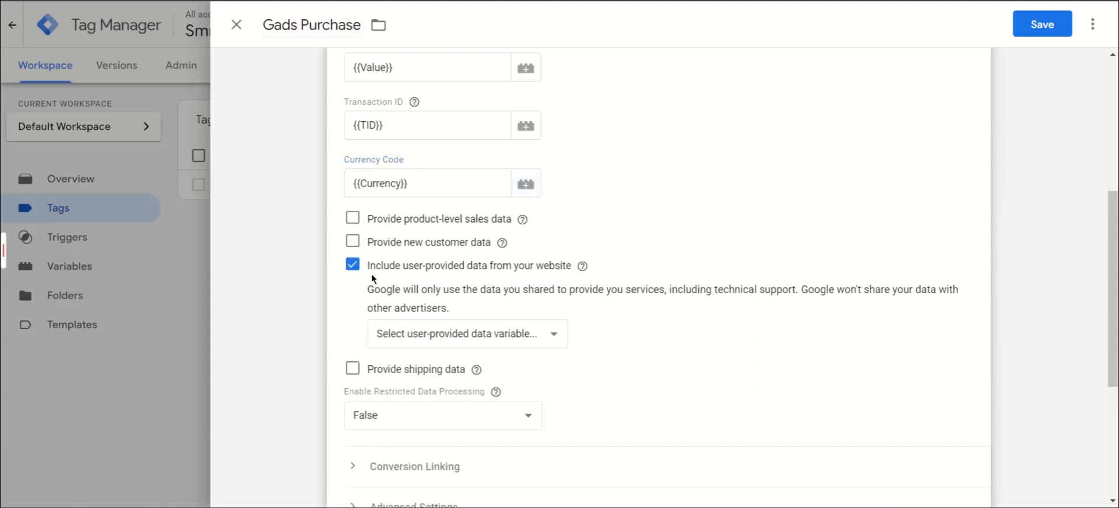
{"action": "scroll", "coordinate": [767, 380], "scroll_direction": "down", "scroll_amount": 1}
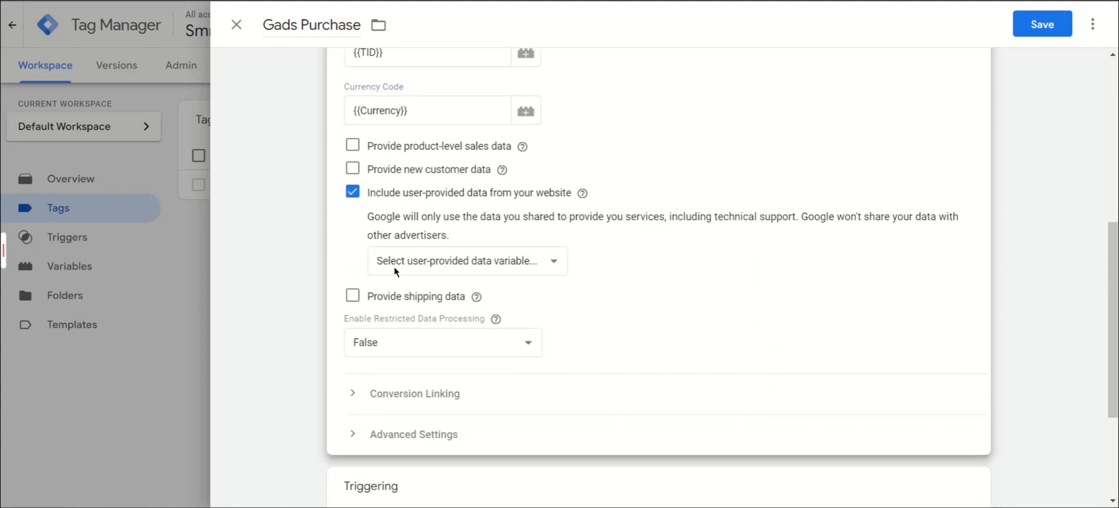
{"action": "left_click", "coordinate": [550, 270]}
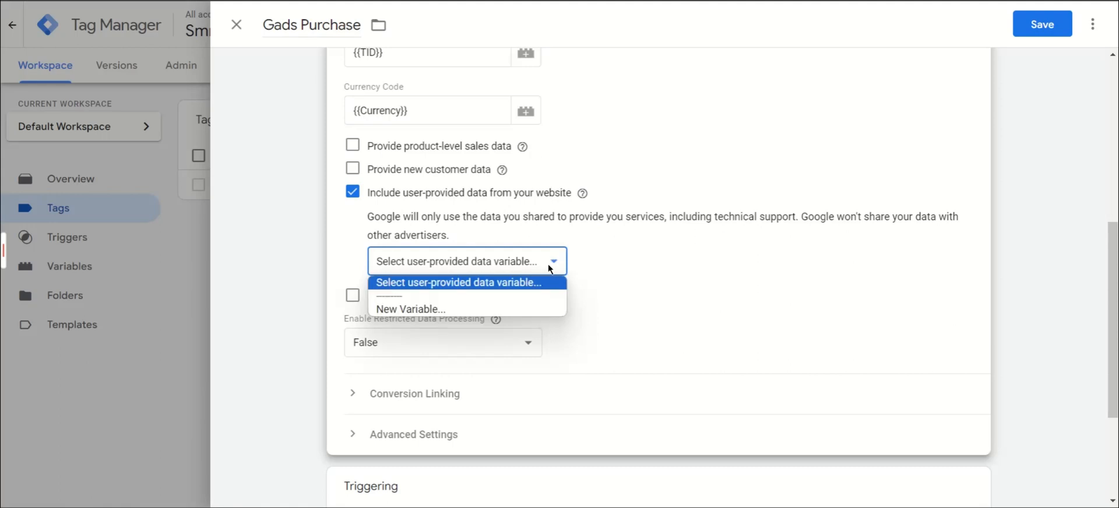
{"action": "left_click", "coordinate": [424, 309]}
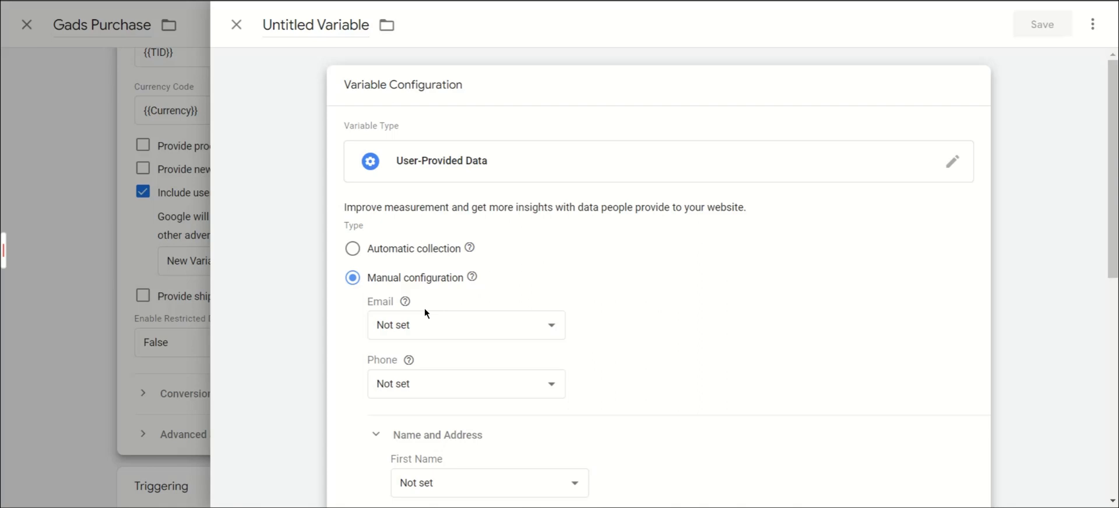
- Start a new variable named Email for the Email field of the manually configured user-provided data variable
{"action": "scroll", "coordinate": [752, 325], "scroll_direction": "down", "scroll_amount": 3}
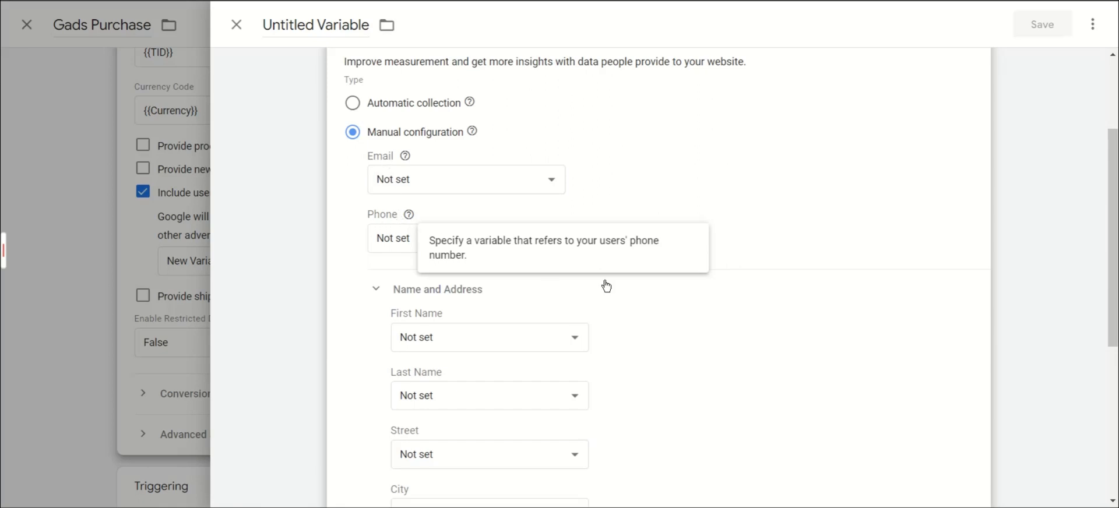
{"action": "scroll", "coordinate": [577, 358], "scroll_direction": "down", "scroll_amount": 3}
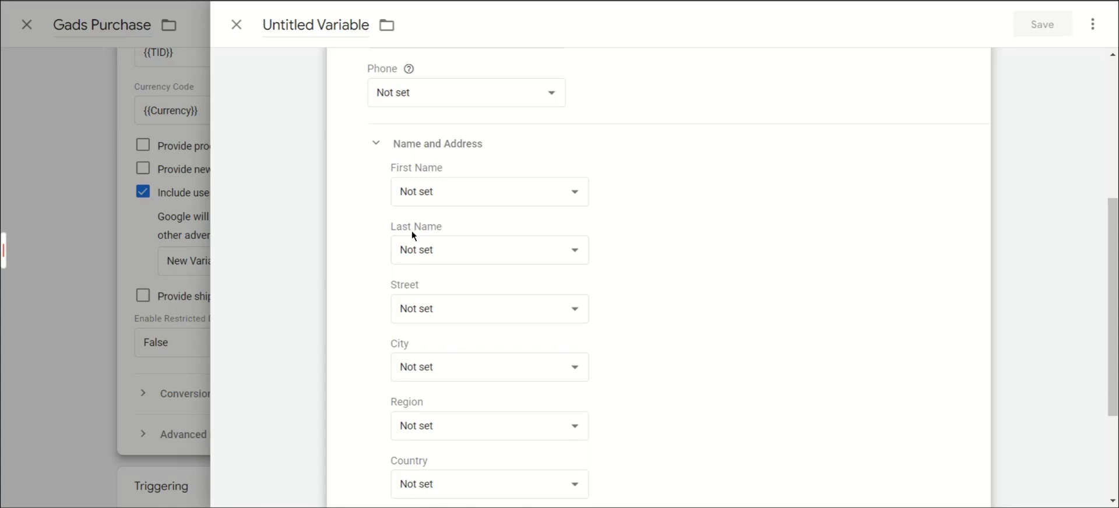
{"action": "scroll", "coordinate": [623, 413], "scroll_direction": "down", "scroll_amount": 2}
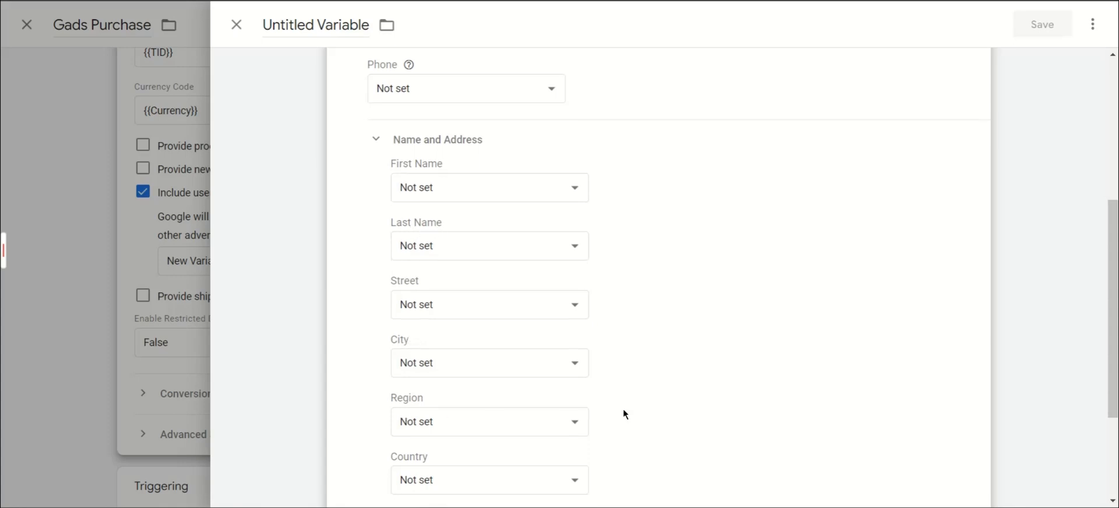
{"action": "scroll", "coordinate": [526, 398], "scroll_direction": "down", "scroll_amount": 1}
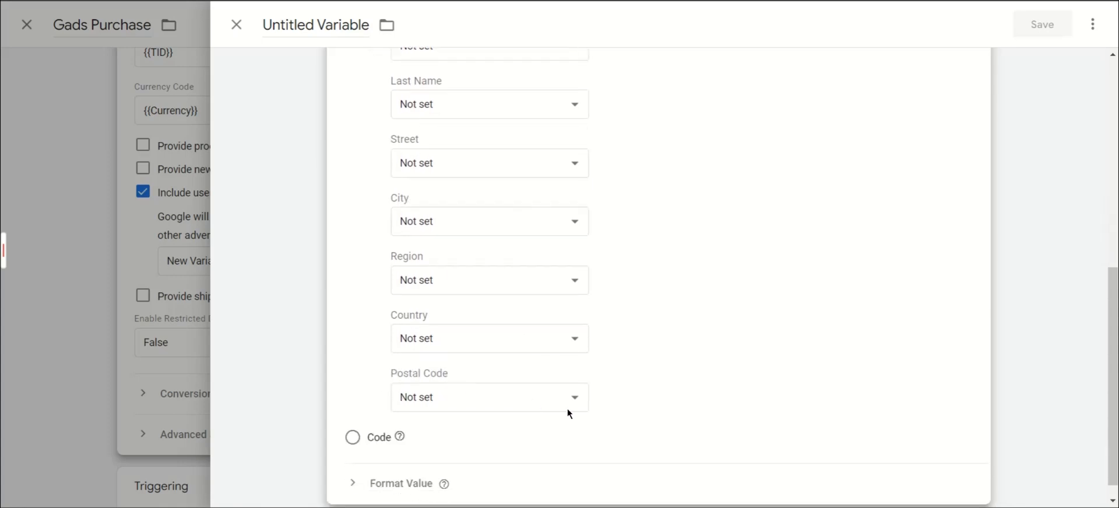
{"action": "scroll", "coordinate": [644, 403], "scroll_direction": "up", "scroll_amount": 2}
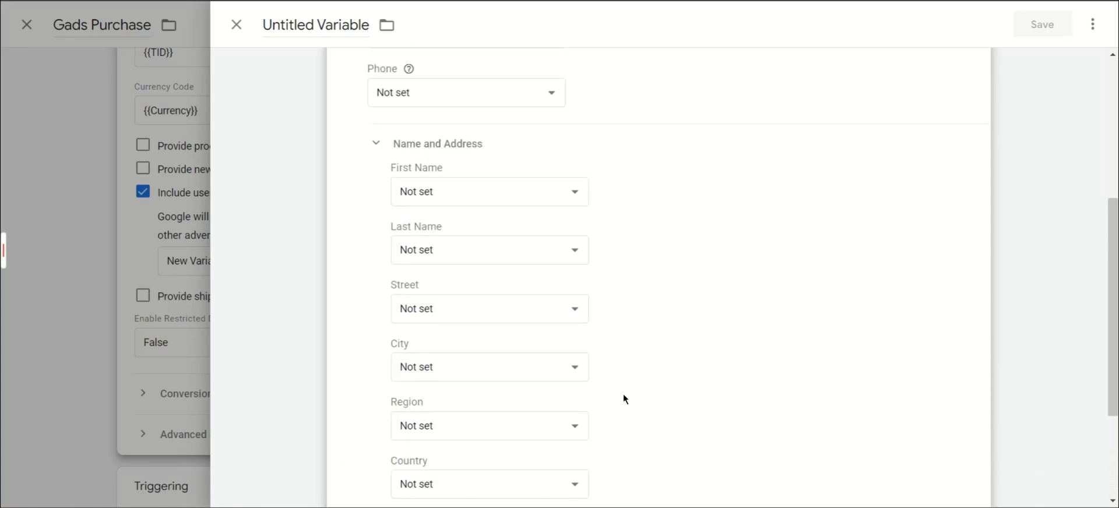
{"action": "scroll", "coordinate": [624, 397], "scroll_direction": "up", "scroll_amount": 2}
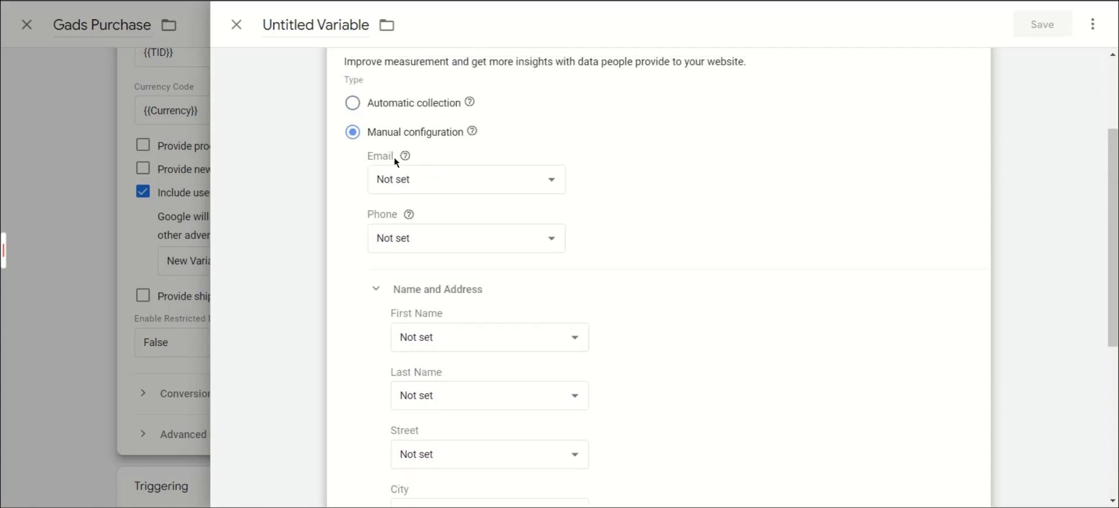
{"action": "left_click", "coordinate": [485, 178]}
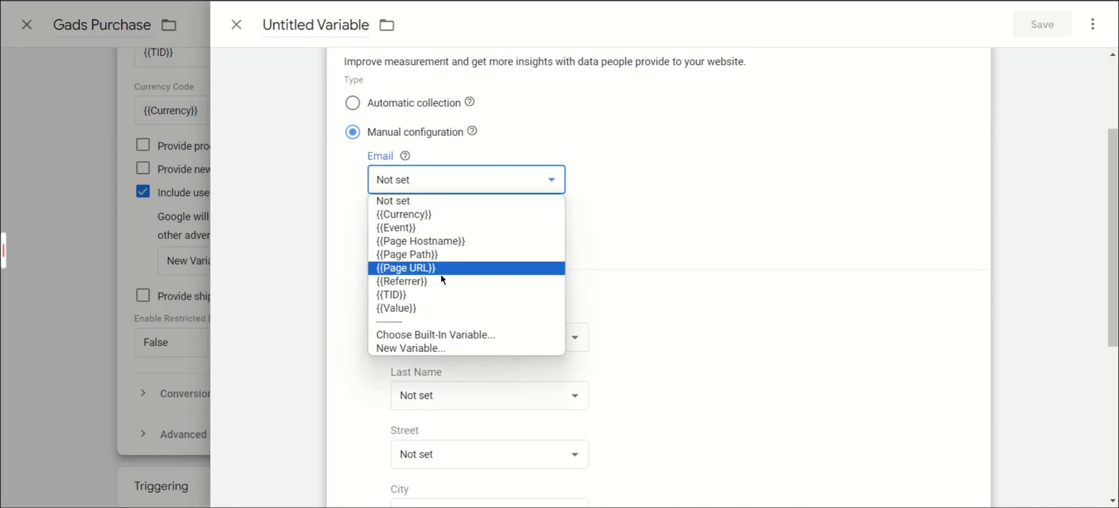
{"action": "left_click", "coordinate": [412, 349]}
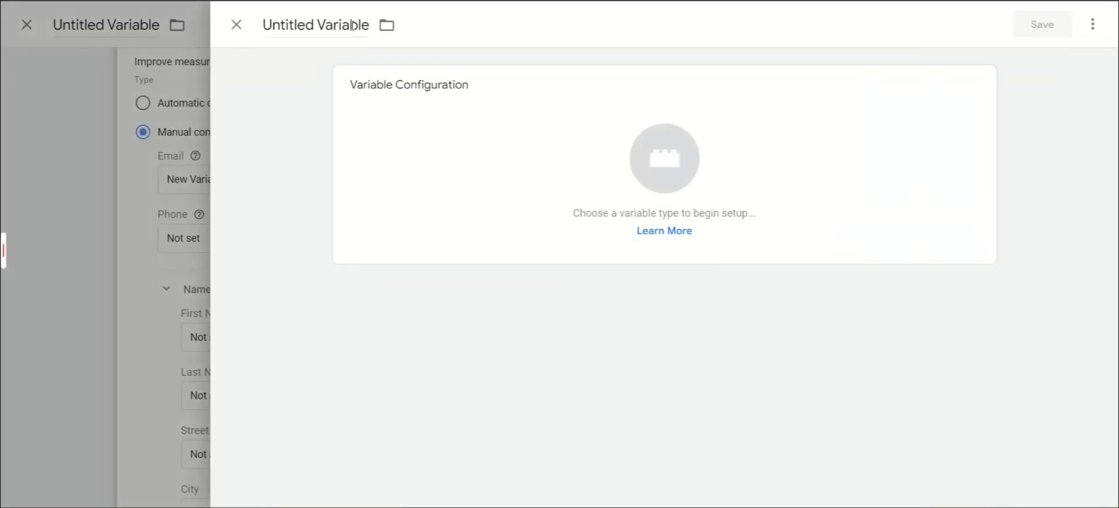
{"action": "triple_click", "coordinate": [352, 25]}
{"action": "type", "text": "Em"}
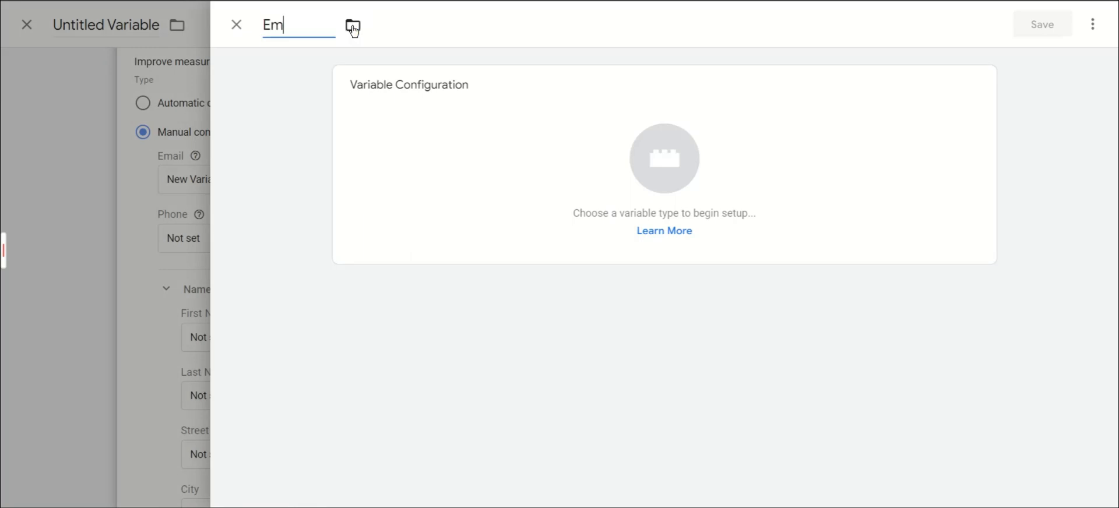
{"action": "type", "text": "ail"}
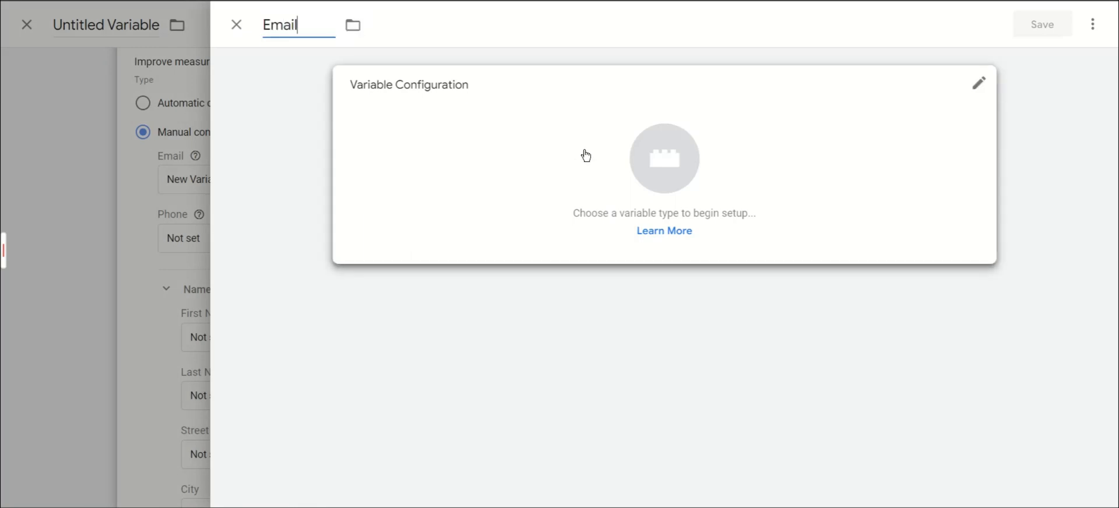
- Configure the Email variable as a Data Layer Variable named smrt.email and save it
{"action": "left_click", "coordinate": [586, 155]}
{"action": "scroll", "coordinate": [735, 281], "scroll_direction": "down", "scroll_amount": 1}
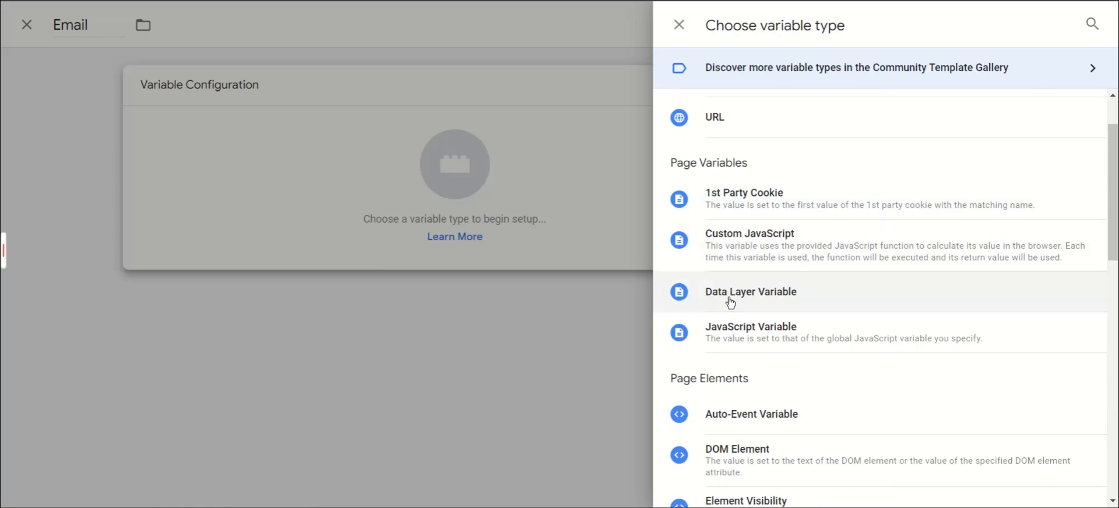
{"action": "left_click", "coordinate": [777, 295]}
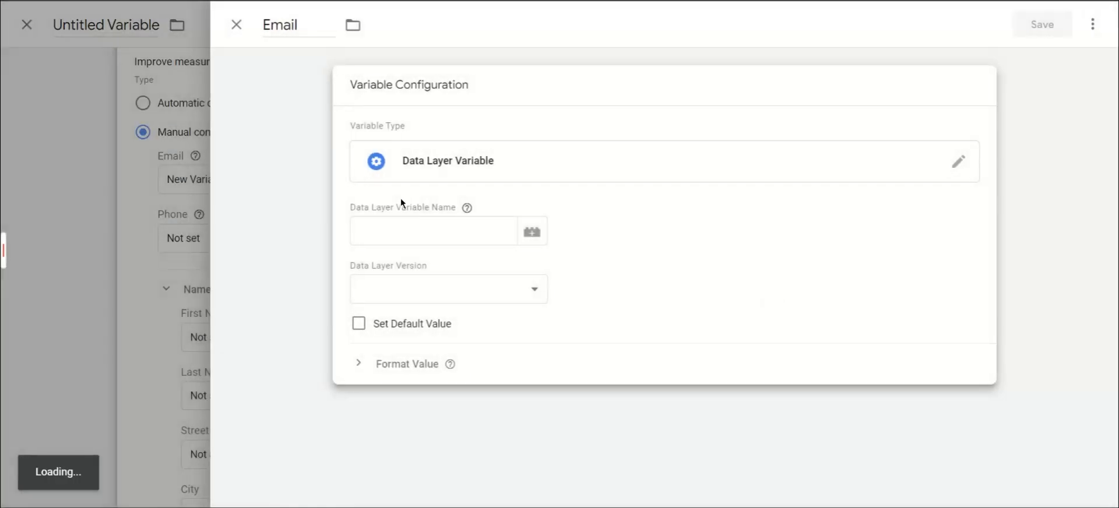
{"action": "left_click", "coordinate": [429, 236]}
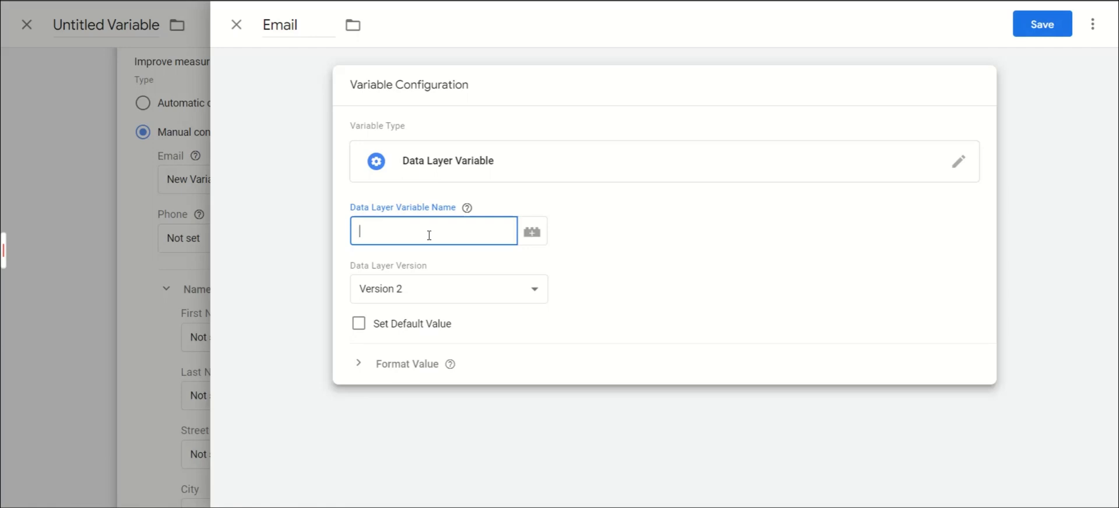
{"action": "type", "text": "smrt.email"}
{"action": "left_click", "coordinate": [1052, 25]}
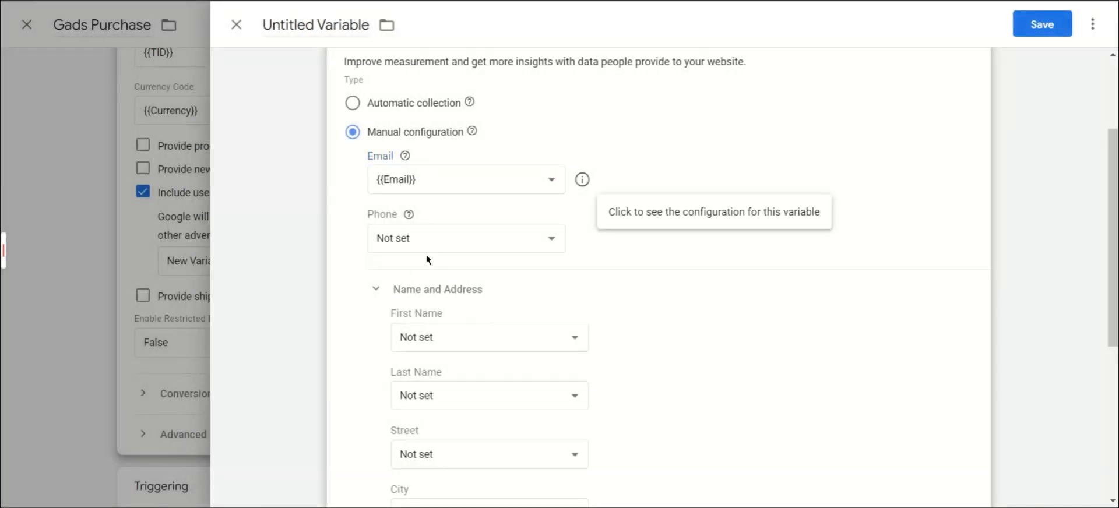
- Start a new variable named Phone for the Phone field of the user-provided data variable
{"action": "left_click", "coordinate": [456, 238]}
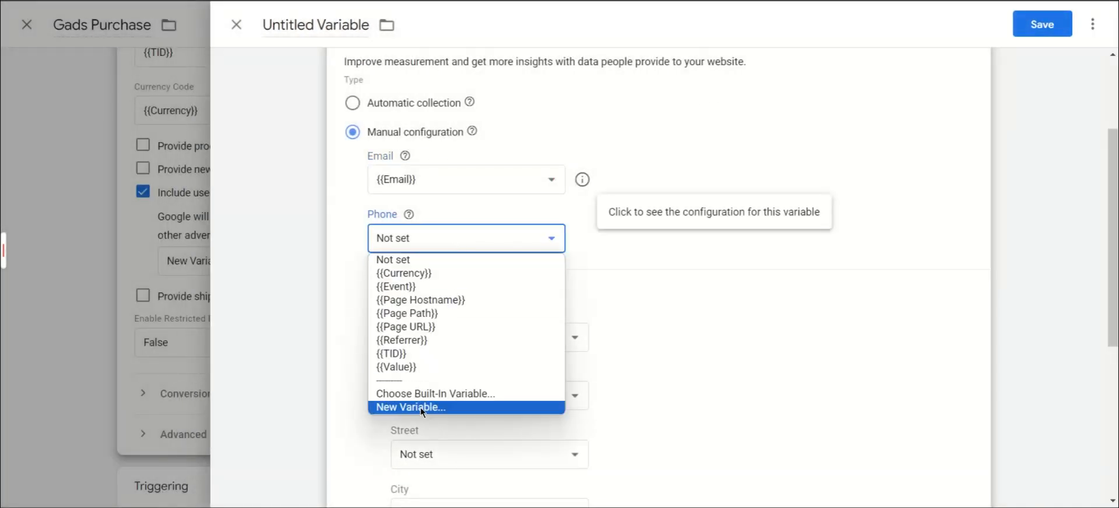
{"action": "left_click", "coordinate": [428, 408]}
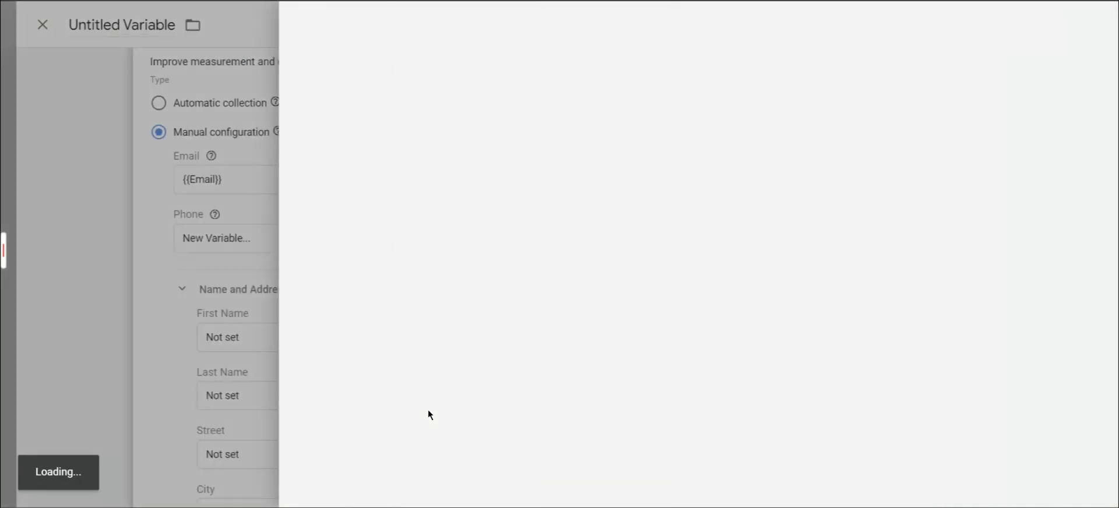
{"action": "left_click", "coordinate": [319, 26]}
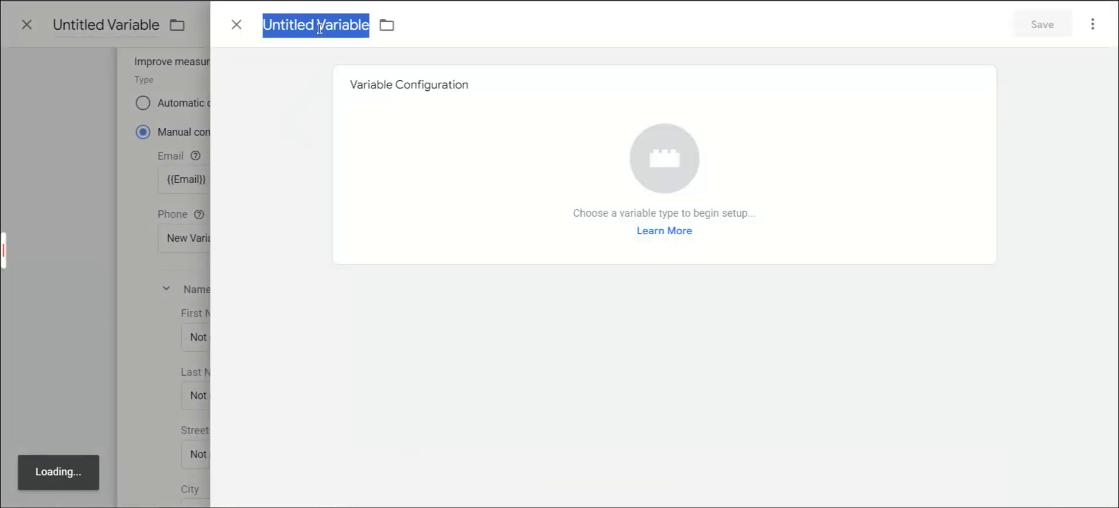
{"action": "type", "text": "Phonre"}
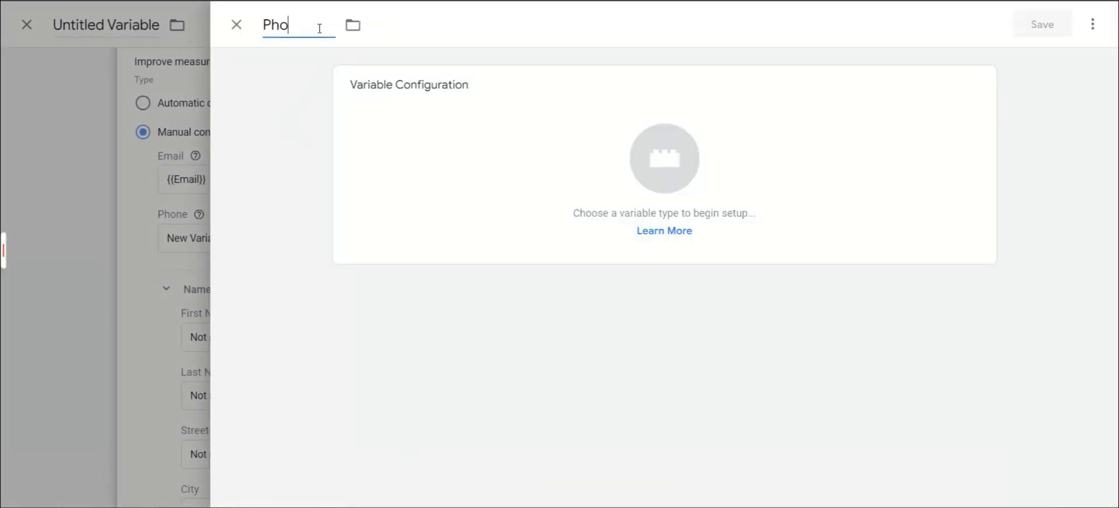
{"action": "key", "text": "BackSpace"}
{"action": "key", "text": "BackSpace"}
- Configure the Phone variable as a Data Layer Variable named smrt.phone and save it
{"action": "left_click", "coordinate": [455, 142]}
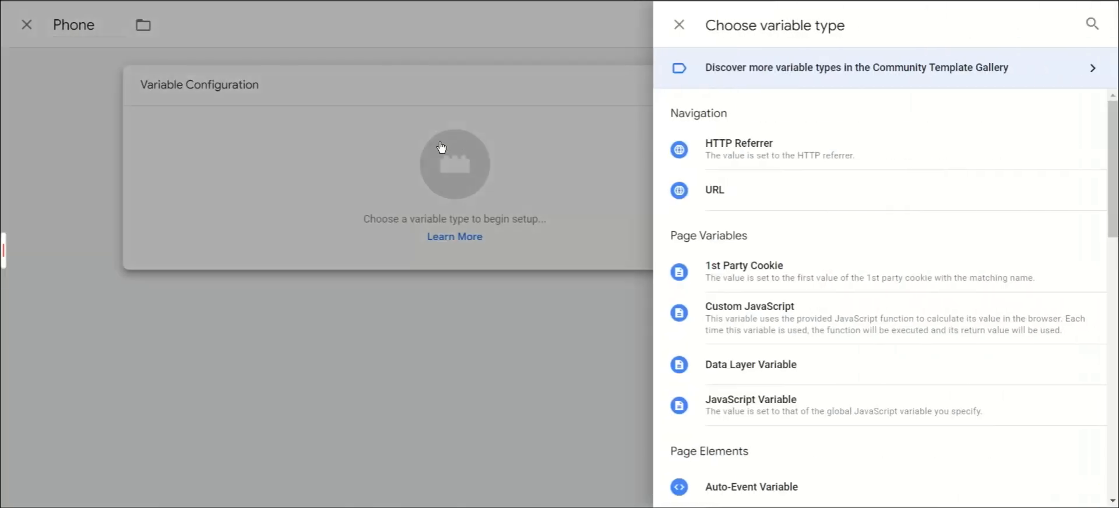
{"action": "scroll", "coordinate": [787, 298], "scroll_direction": "down", "scroll_amount": 3}
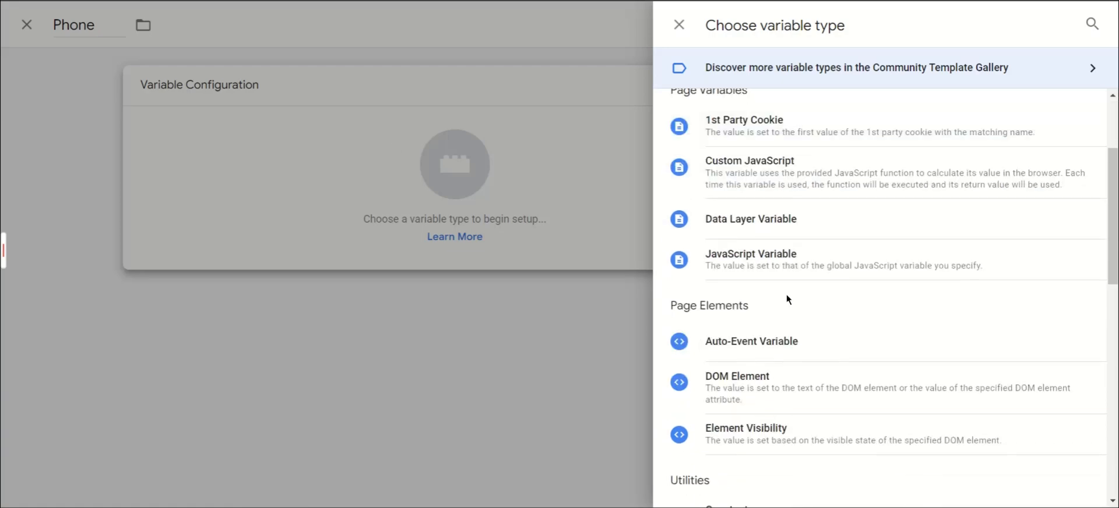
{"action": "left_click", "coordinate": [775, 225]}
{"action": "left_click", "coordinate": [390, 228]}
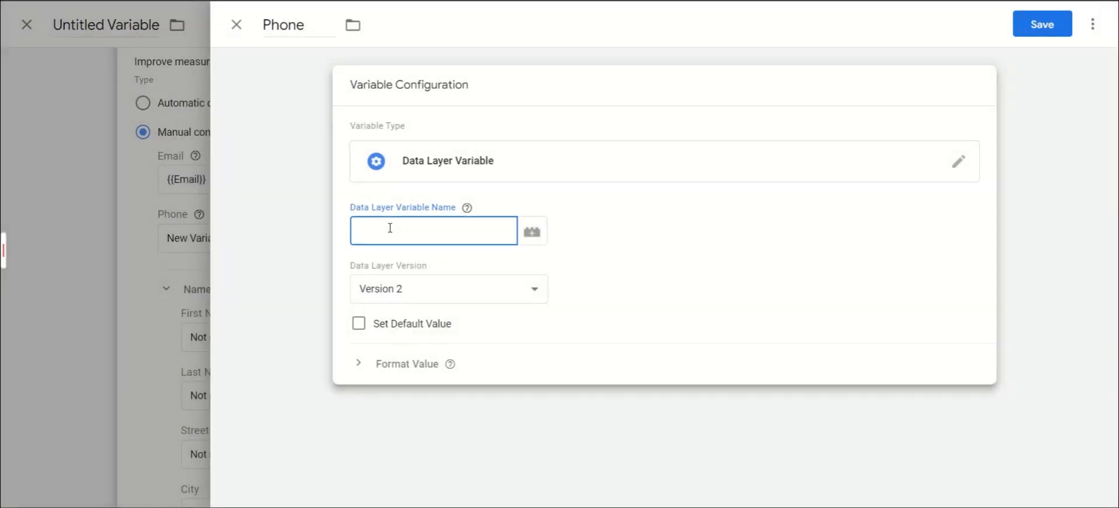
{"action": "type", "text": "smrt.phone"}
{"action": "left_click", "coordinate": [1039, 26]}
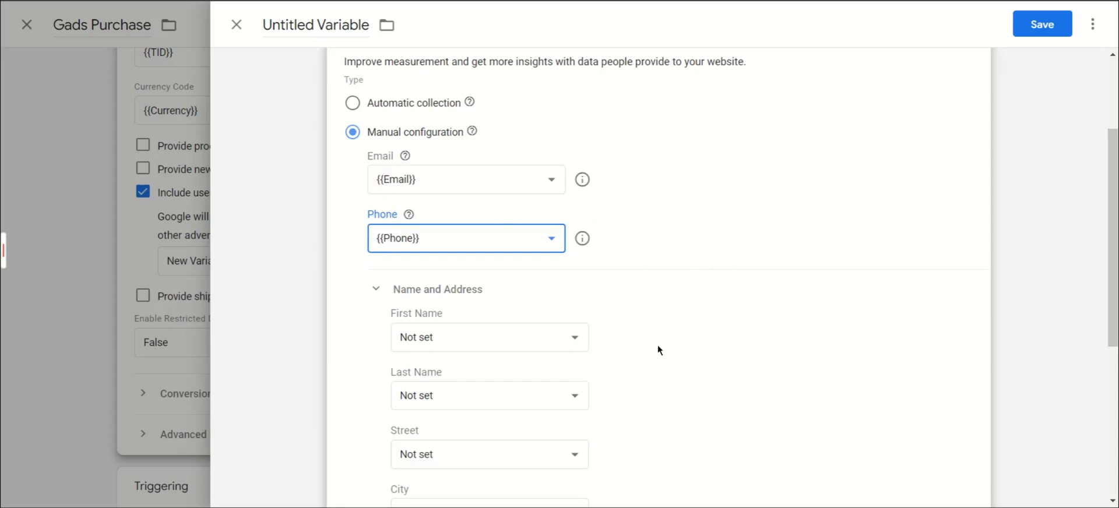
- Start a new variable named Fname for the First Name field of the user-provided data variable
{"action": "scroll", "coordinate": [707, 352], "scroll_direction": "down", "scroll_amount": 3}
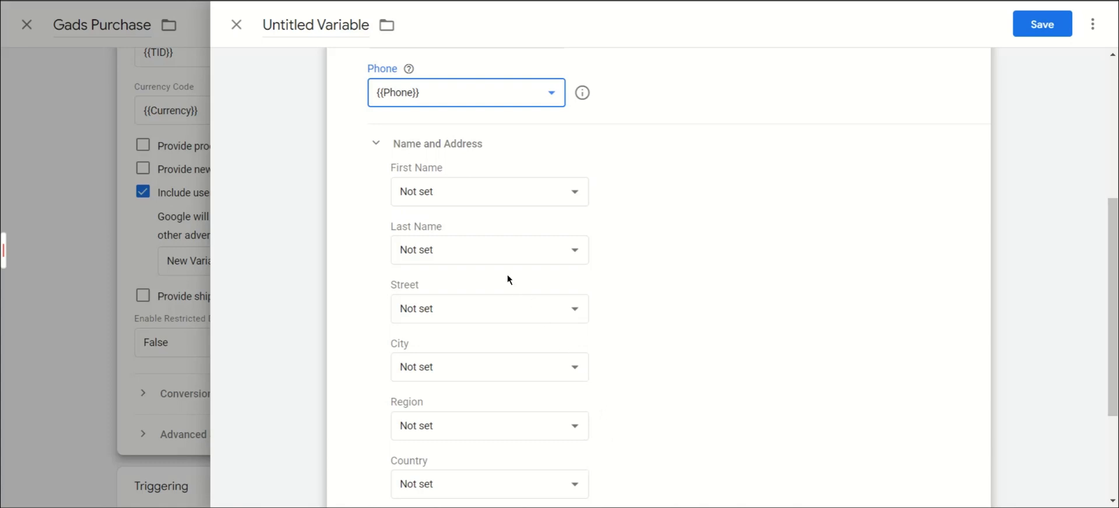
{"action": "scroll", "coordinate": [569, 417], "scroll_direction": "up", "scroll_amount": 3}
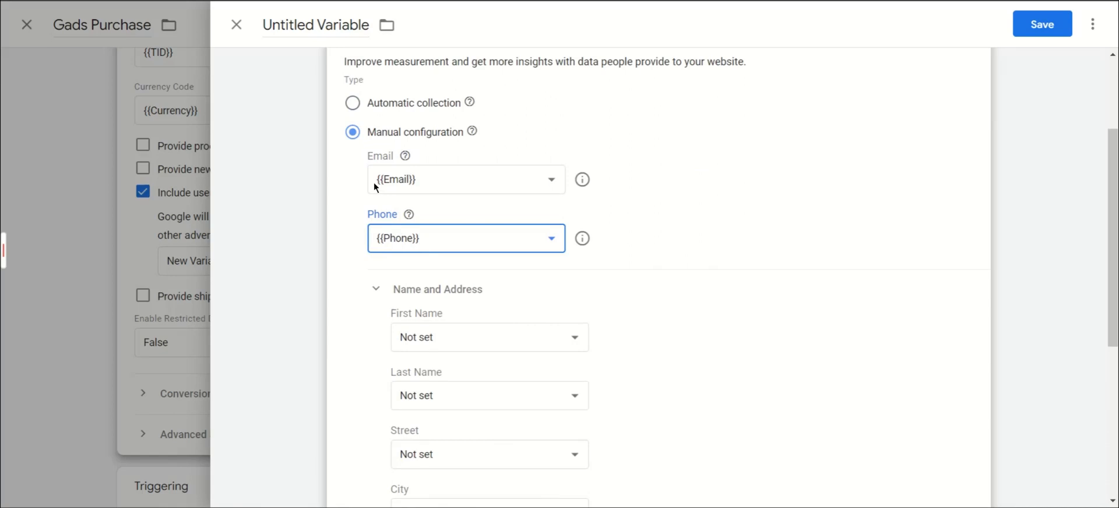
{"action": "scroll", "coordinate": [813, 366], "scroll_direction": "down", "scroll_amount": 3}
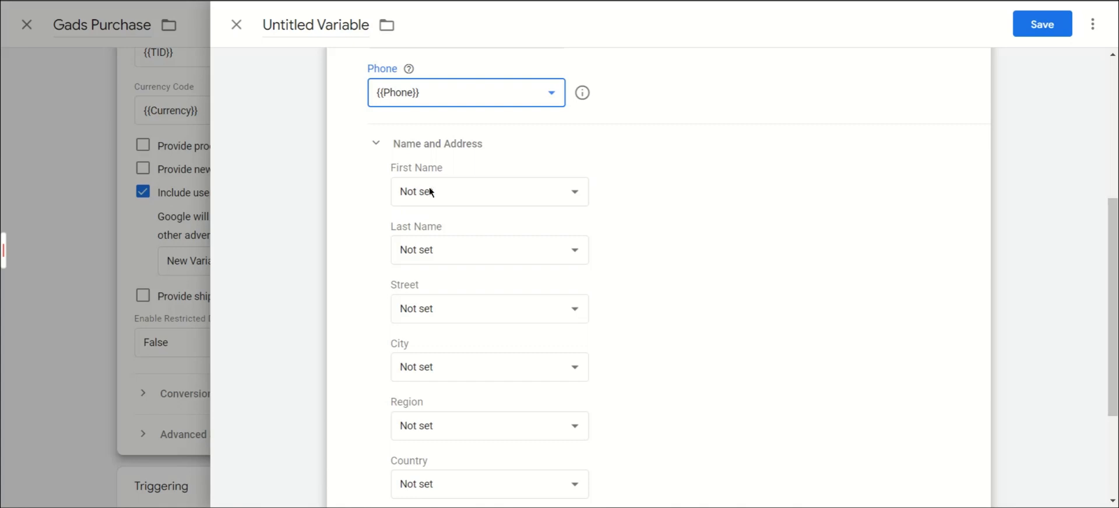
{"action": "left_click", "coordinate": [477, 197]}
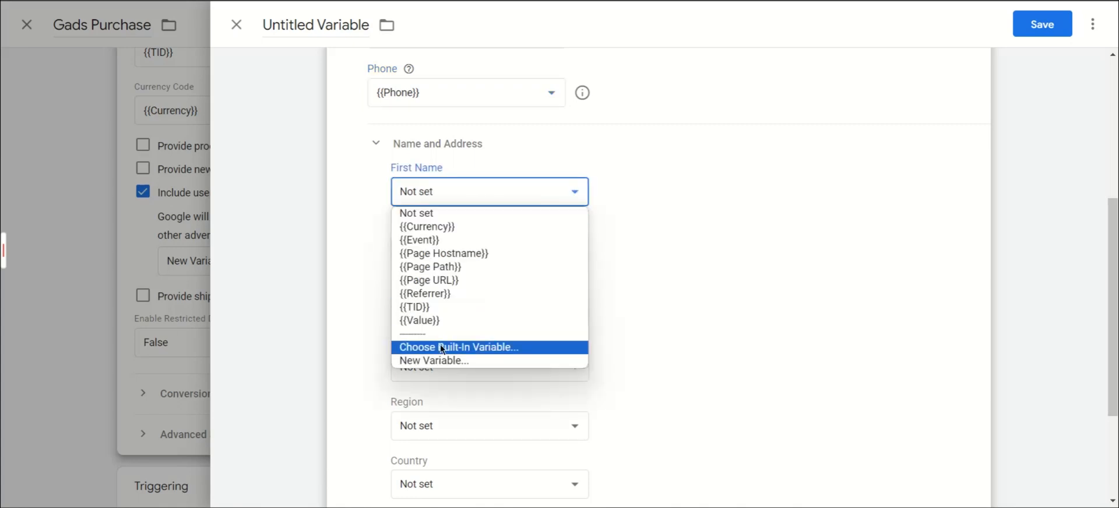
{"action": "left_click", "coordinate": [436, 360]}
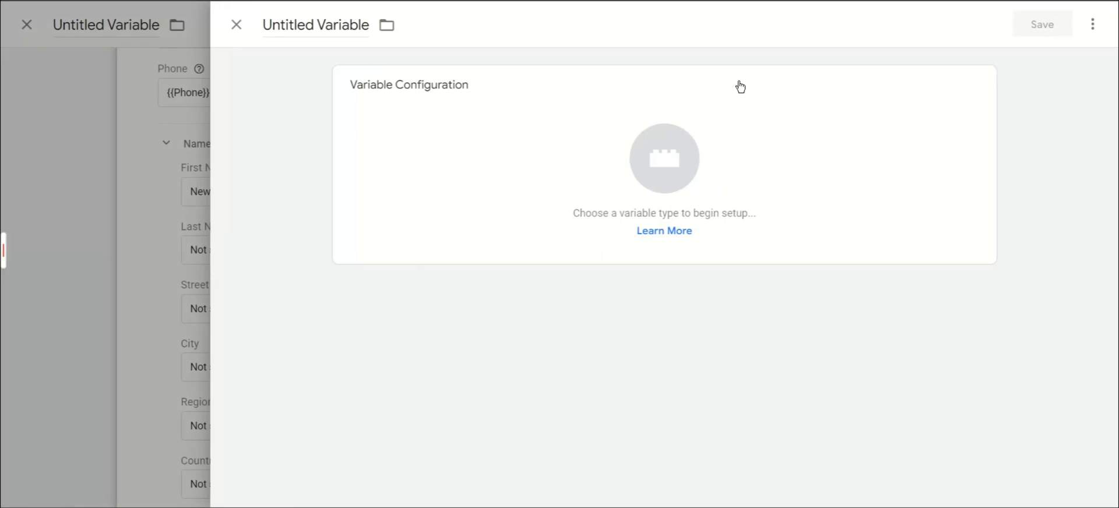
{"action": "left_click", "coordinate": [327, 24]}
{"action": "key", "text": "BackSpace"}
{"action": "type", "text": "F"}
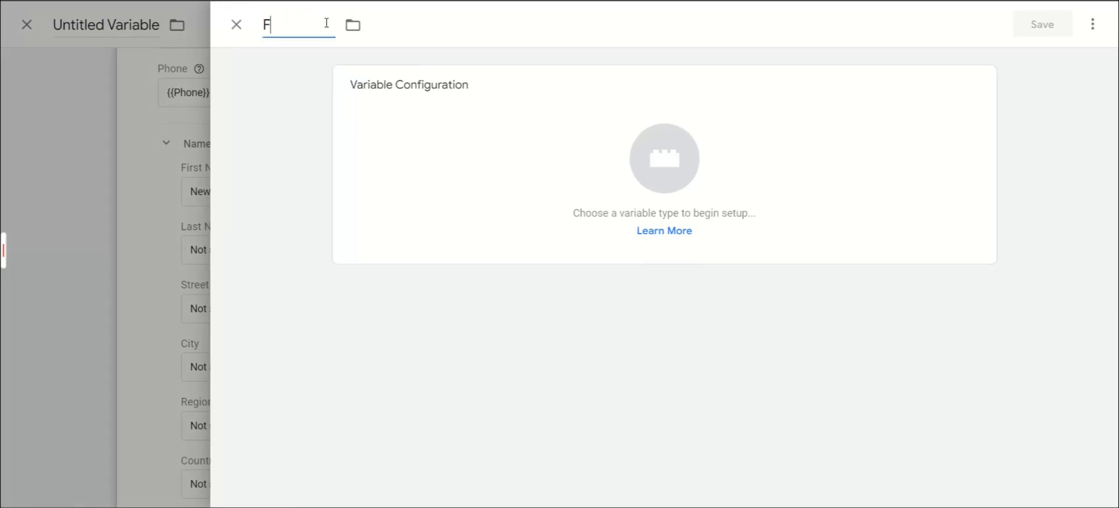
{"action": "type", "text": "name"}
- Configure the Fname variable as a Data Layer Variable named smrt.fname and save it
{"action": "left_click", "coordinate": [521, 138]}
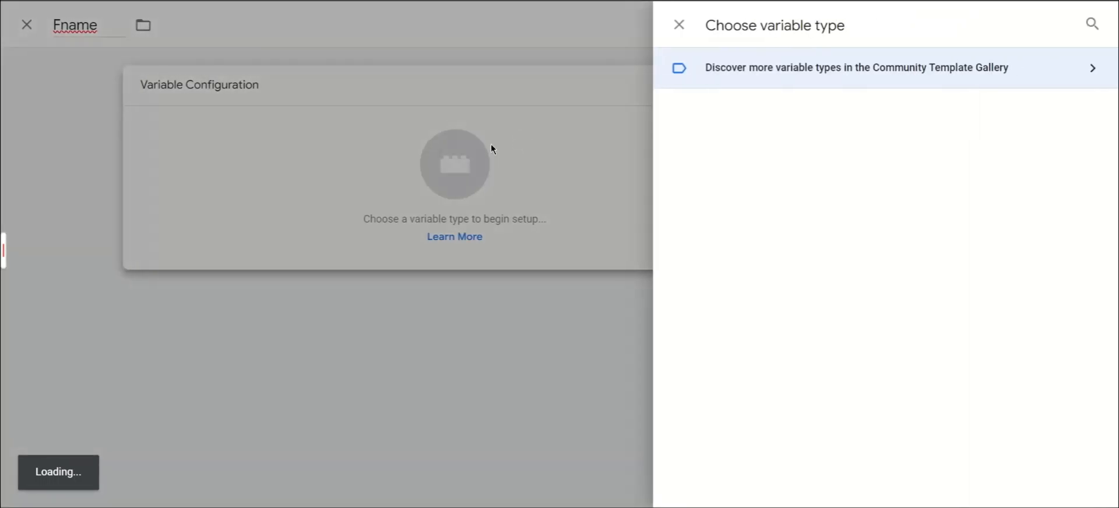
{"action": "scroll", "coordinate": [905, 240], "scroll_direction": "down", "scroll_amount": 4}
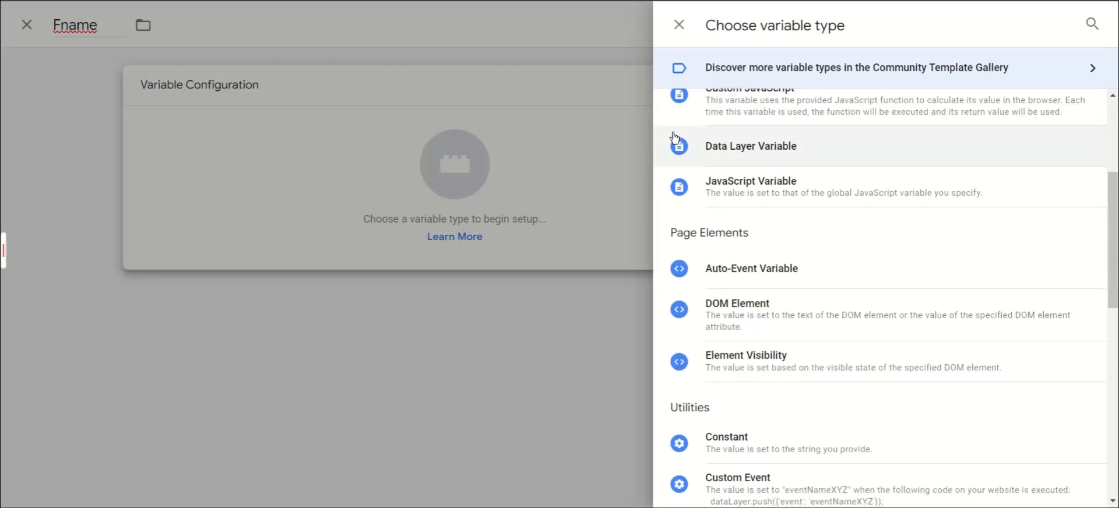
{"action": "left_click", "coordinate": [808, 145]}
{"action": "left_click", "coordinate": [410, 232]}
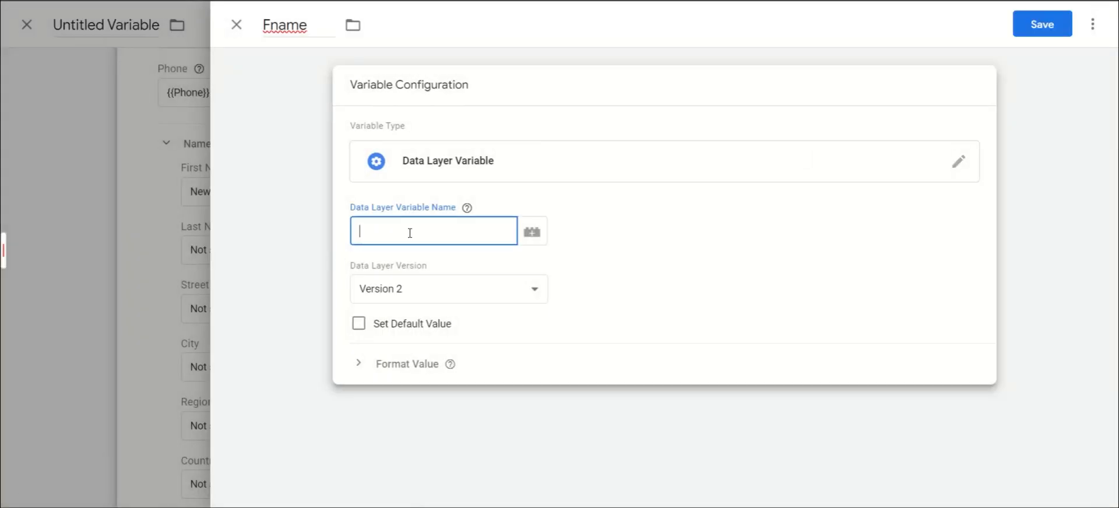
{"action": "type", "text": "srrt.fname"}
{"action": "left_click", "coordinate": [370, 232]}
{"action": "key", "text": "BackSpace"}
{"action": "type", "text": "m"}
{"action": "left_click", "coordinate": [1053, 25]}
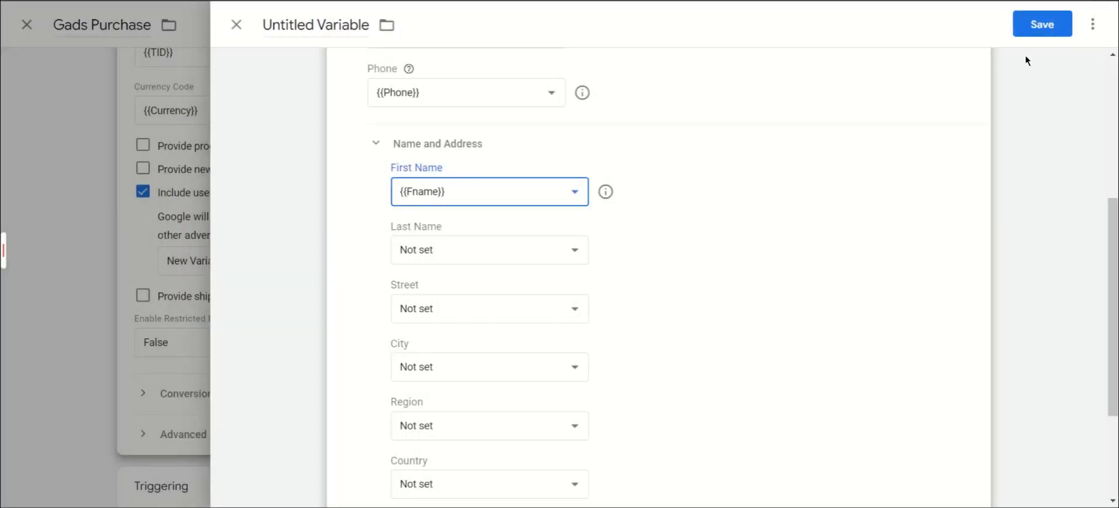
- Start a new variable named Lname for the Last Name field of the user-provided data variable
{"action": "left_click", "coordinate": [472, 253]}
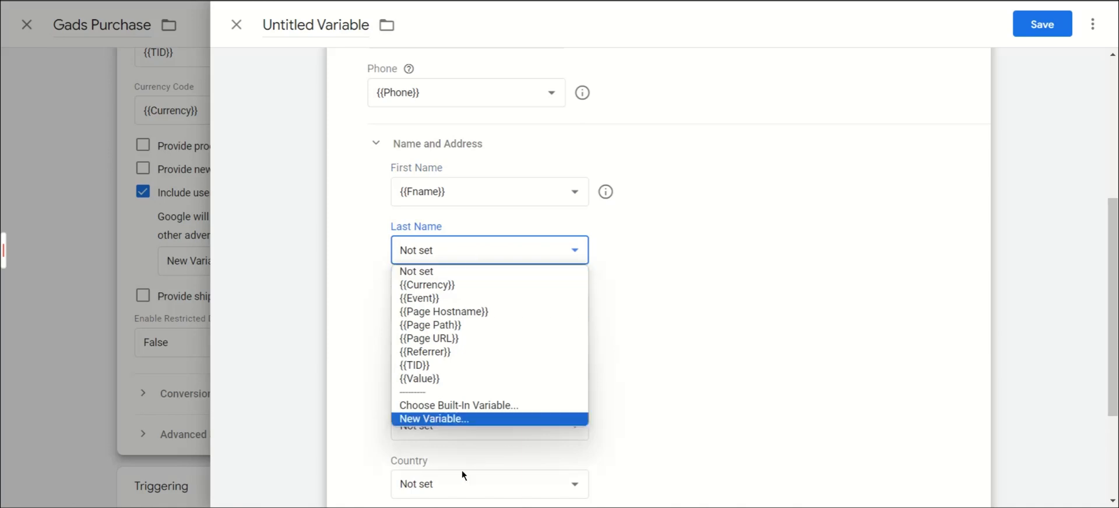
{"action": "left_click", "coordinate": [448, 421]}
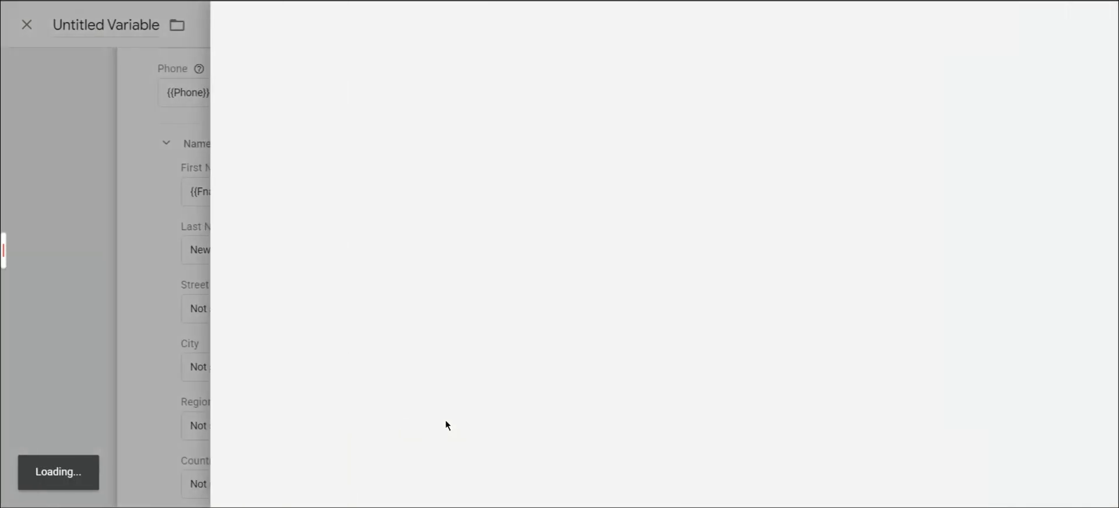
{"action": "left_click", "coordinate": [332, 20]}
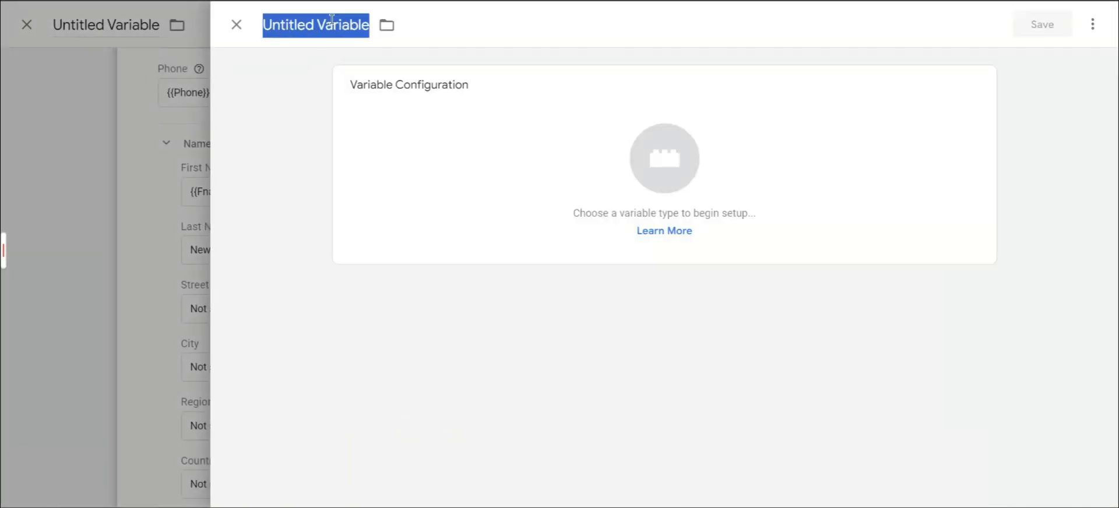
{"action": "type", "text": "Lname"}
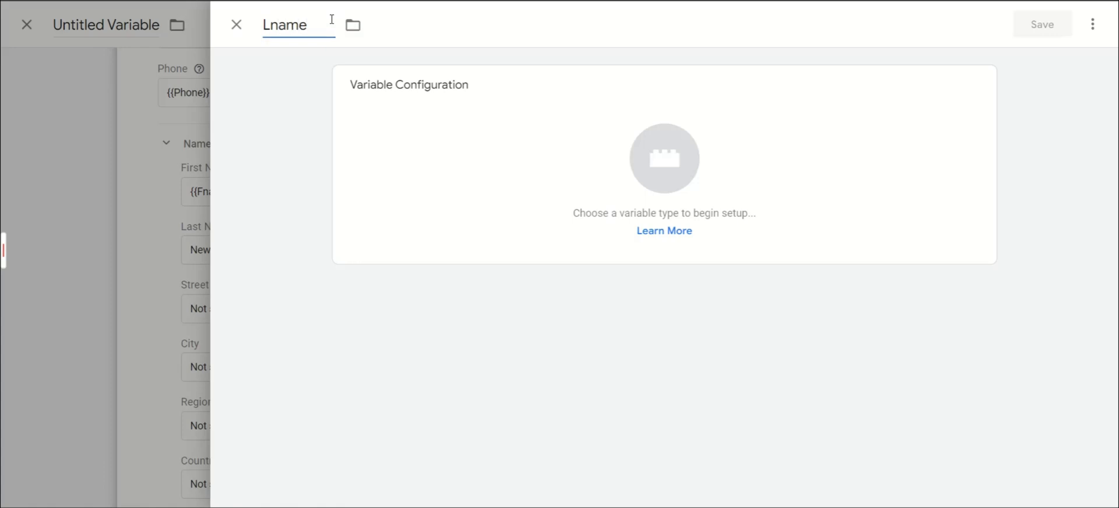
- Configure the Lname variable as a Data Layer Variable named smrt.lname and save it
{"action": "left_click", "coordinate": [477, 135]}
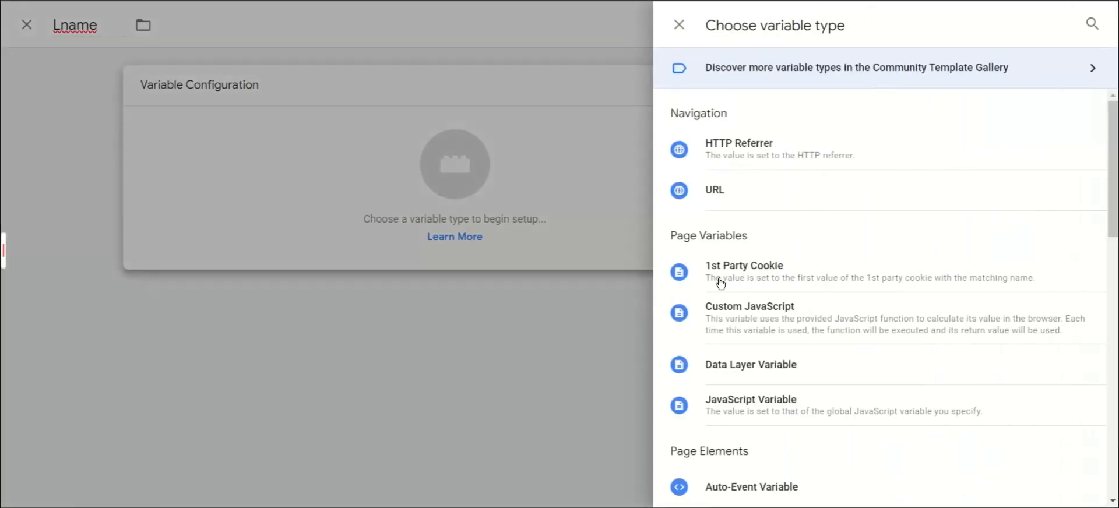
{"action": "scroll", "coordinate": [838, 338], "scroll_direction": "down", "scroll_amount": 3}
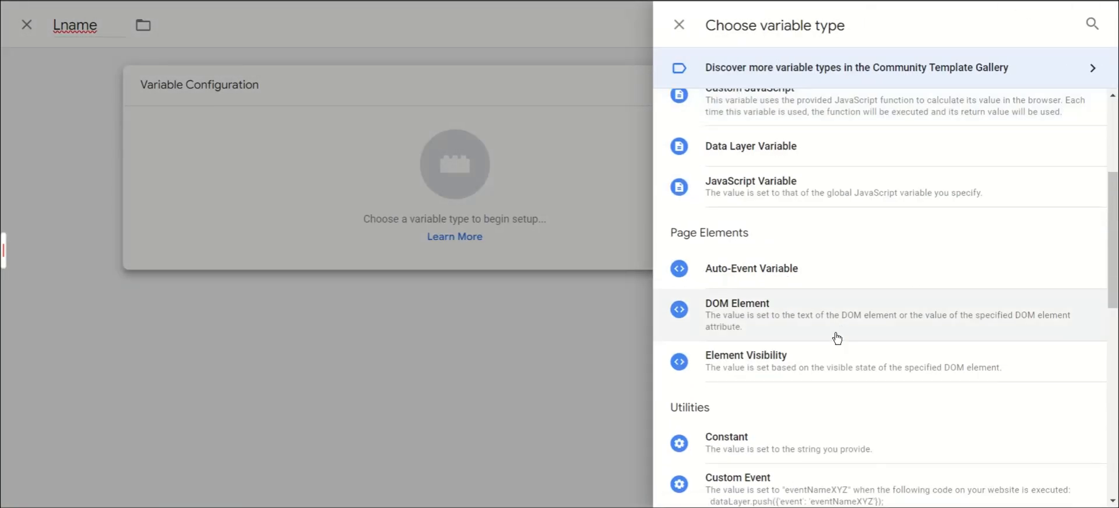
{"action": "left_click", "coordinate": [727, 164]}
{"action": "left_click", "coordinate": [406, 232]}
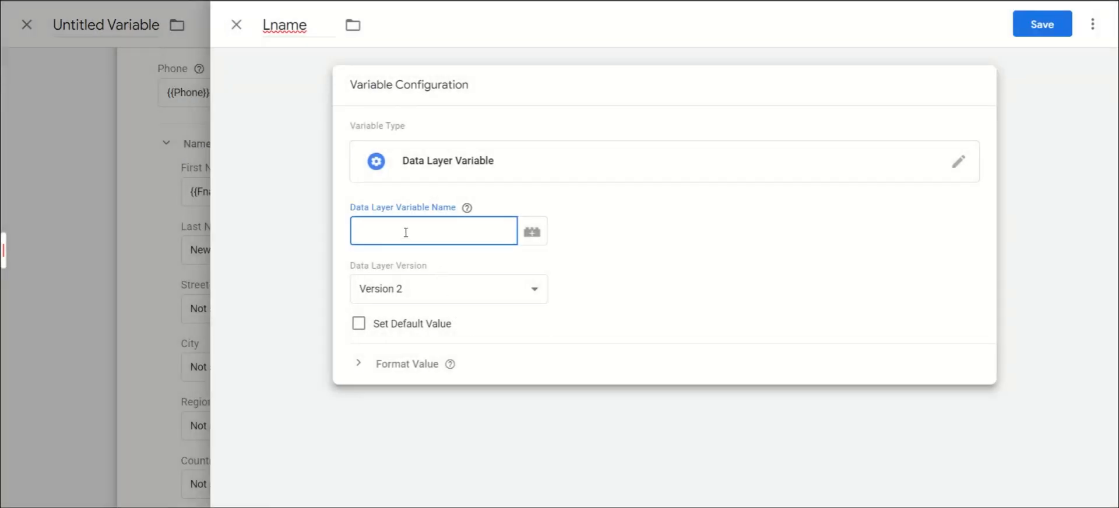
{"action": "type", "text": "smrt.lname"}
{"action": "left_click", "coordinate": [1042, 33]}
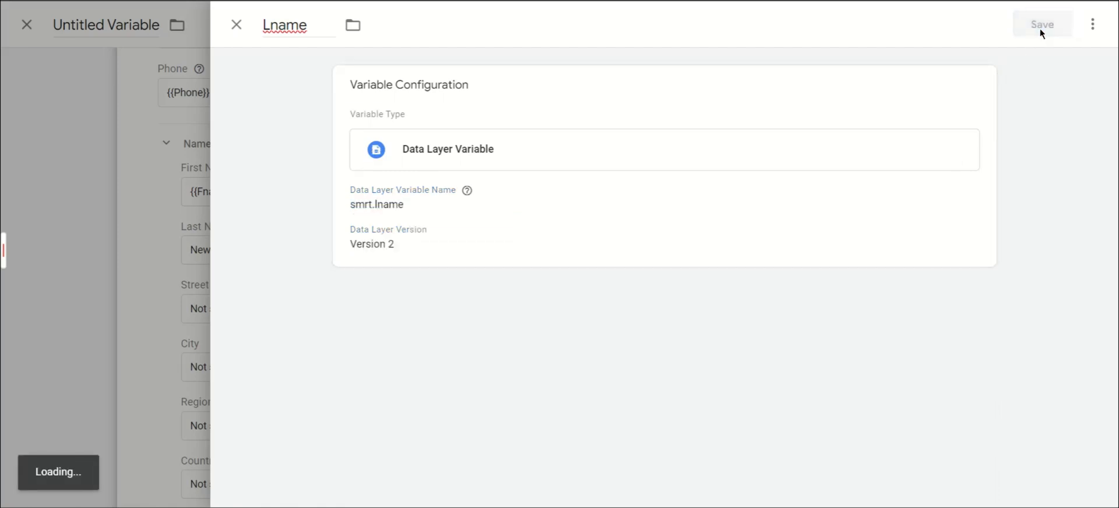
- Start a new variable named Street for the Street field of the user-provided data variable
{"action": "scroll", "coordinate": [811, 261], "scroll_direction": "down", "scroll_amount": 3}
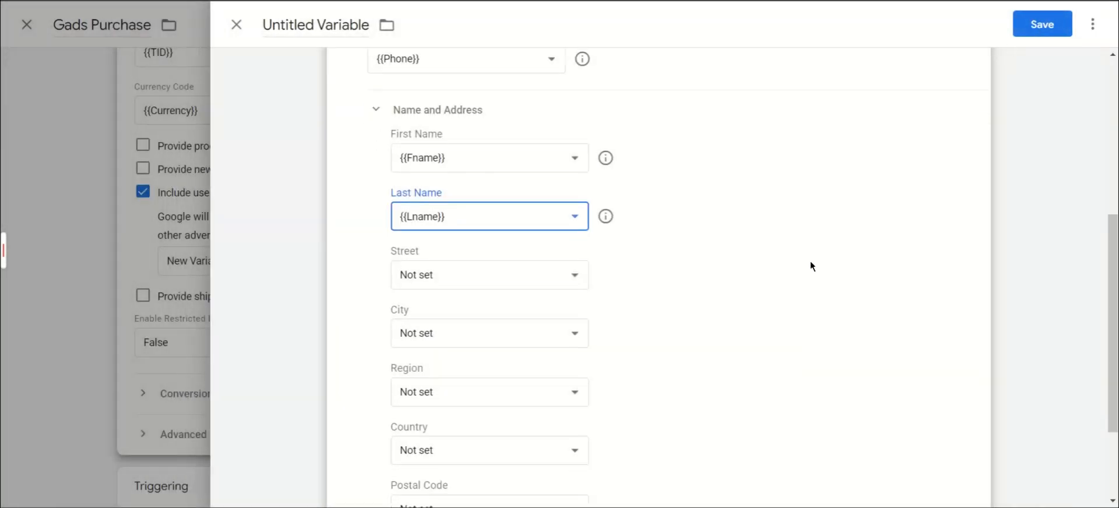
{"action": "left_click", "coordinate": [523, 163]}
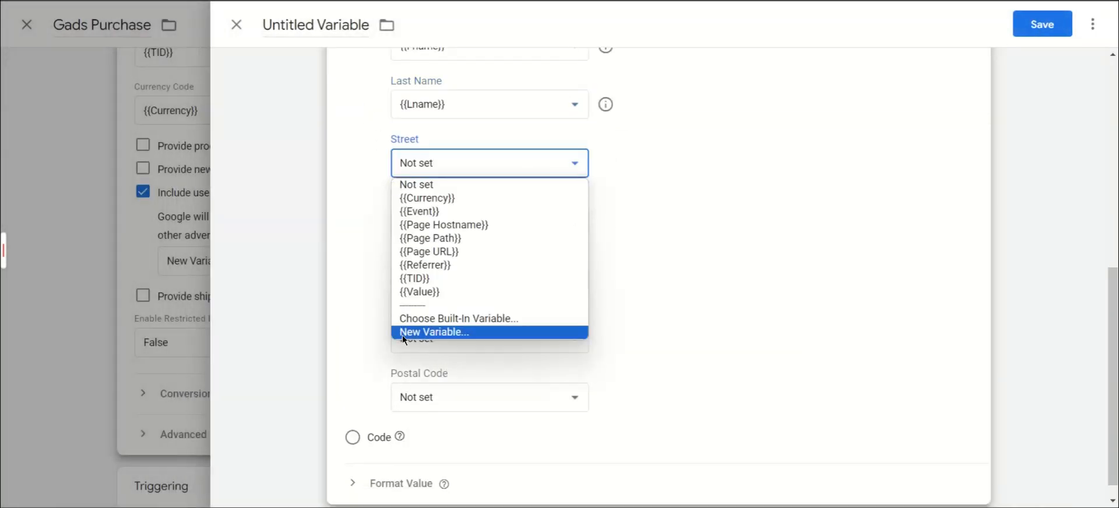
{"action": "left_click", "coordinate": [448, 333]}
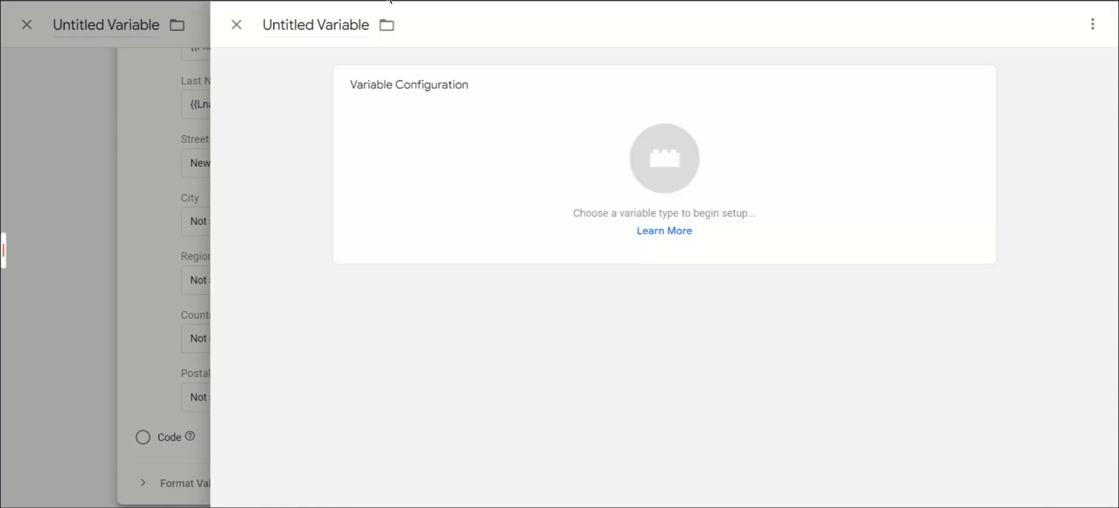
{"action": "left_click", "coordinate": [354, 25]}
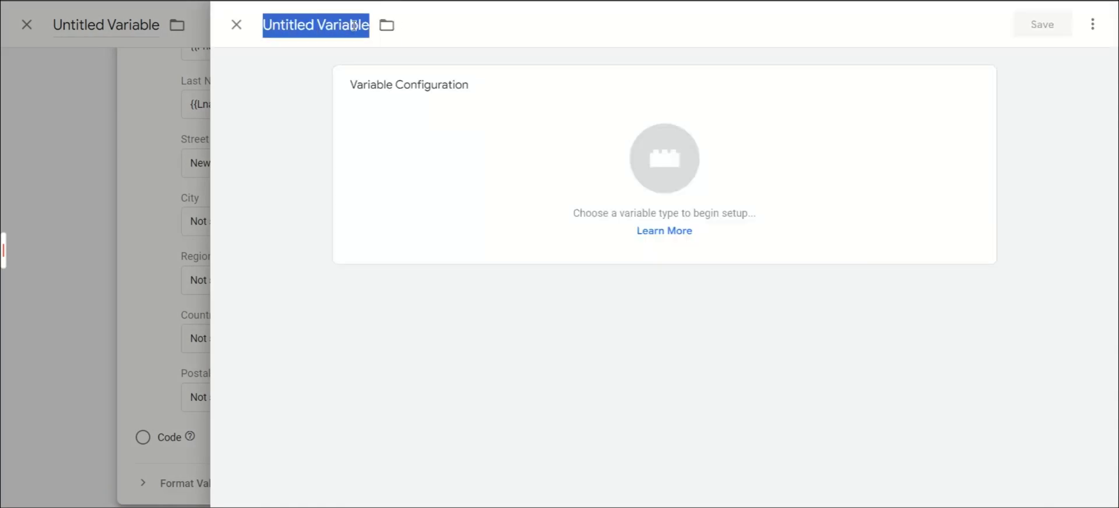
{"action": "type", "text": "Stree"}
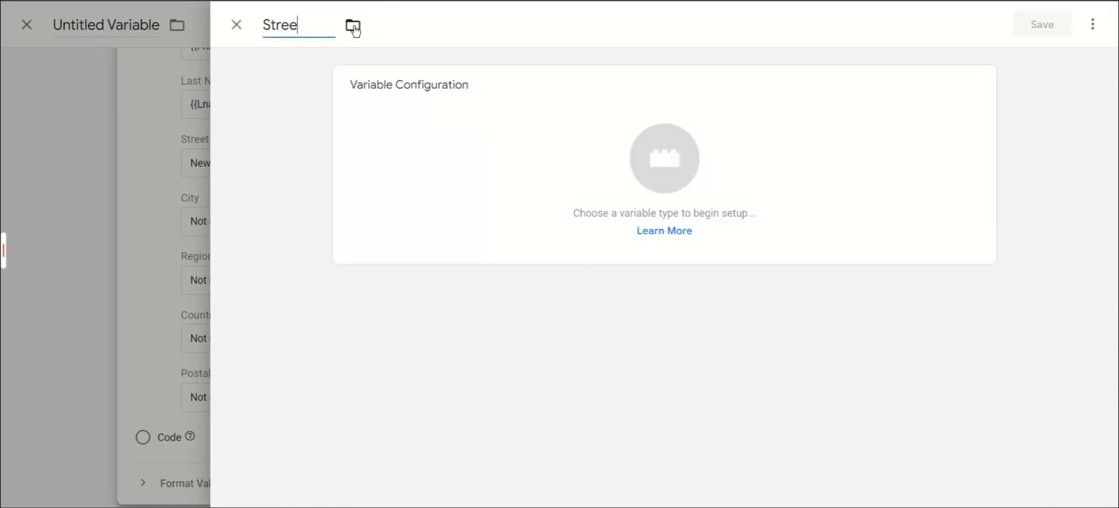
{"action": "type", "text": "t"}
- Configure the Street variable as a Data Layer Variable named smrt.street and save it
{"action": "left_click", "coordinate": [445, 122]}
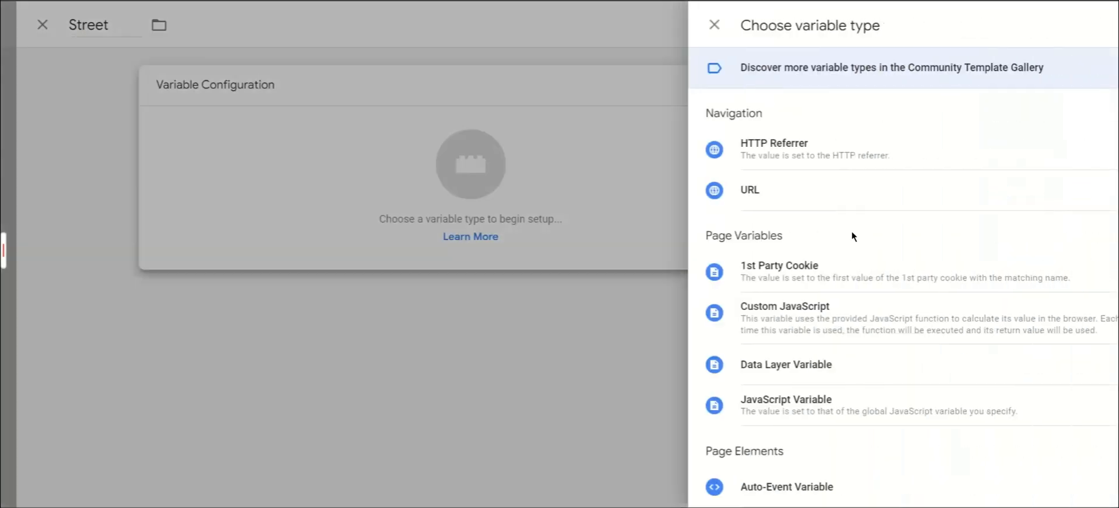
{"action": "left_click", "coordinate": [740, 379]}
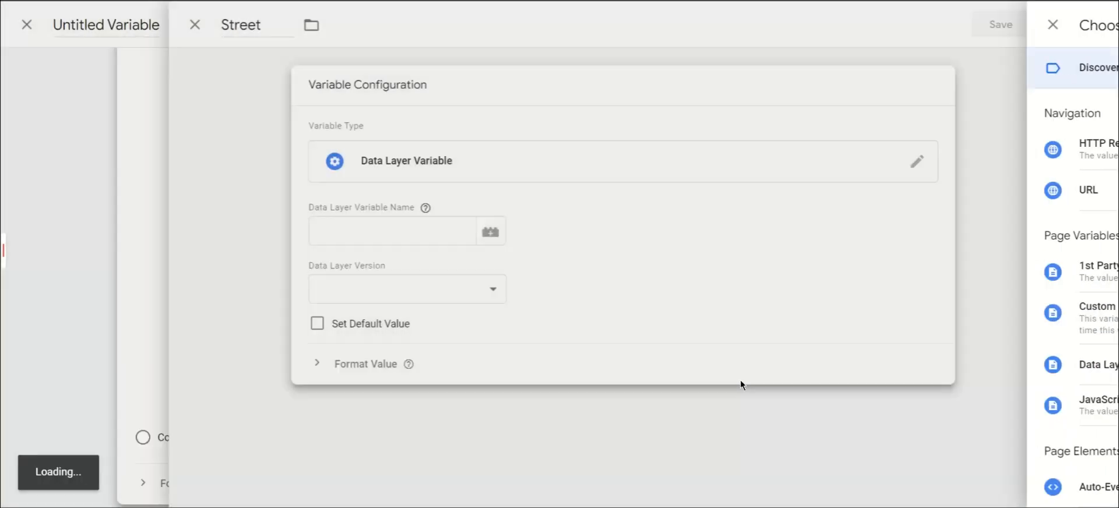
{"action": "left_click", "coordinate": [391, 229]}
{"action": "type", "text": "s"}
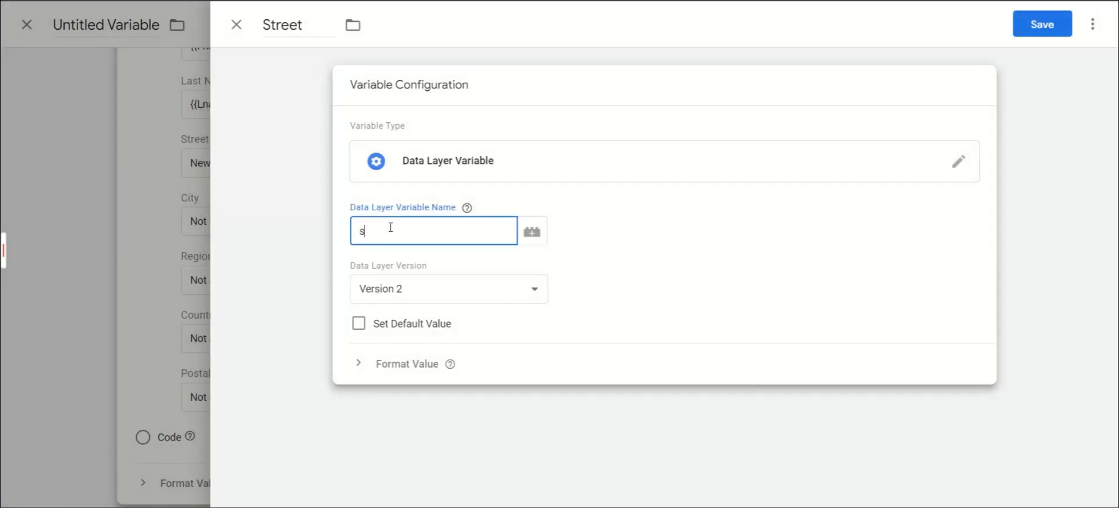
{"action": "type", "text": "mrt.street"}
{"action": "left_click", "coordinate": [1030, 31]}
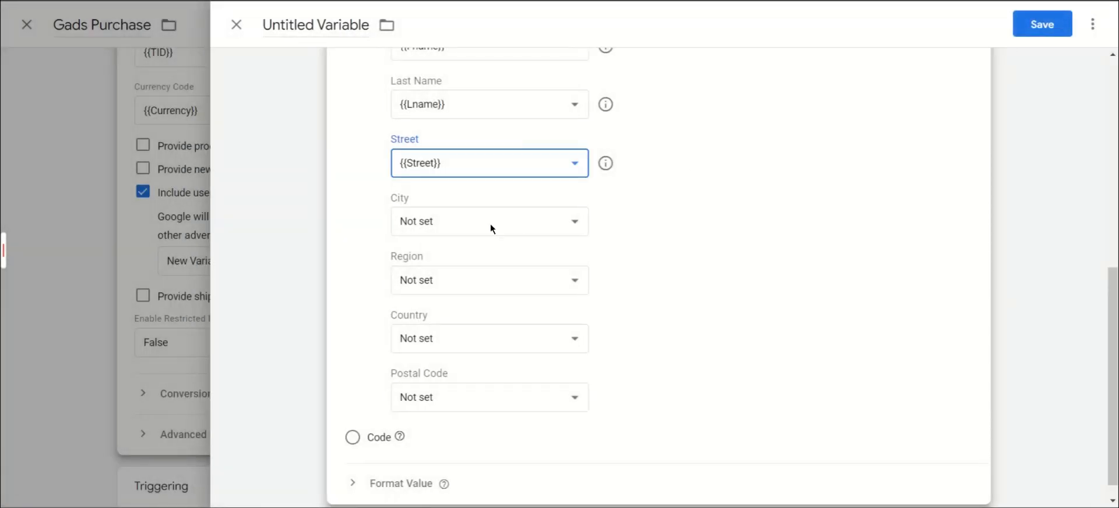
- Start a new variable named City for the City field of the user-provided data variable
{"action": "left_click", "coordinate": [491, 222]}
{"action": "left_click", "coordinate": [441, 392]}
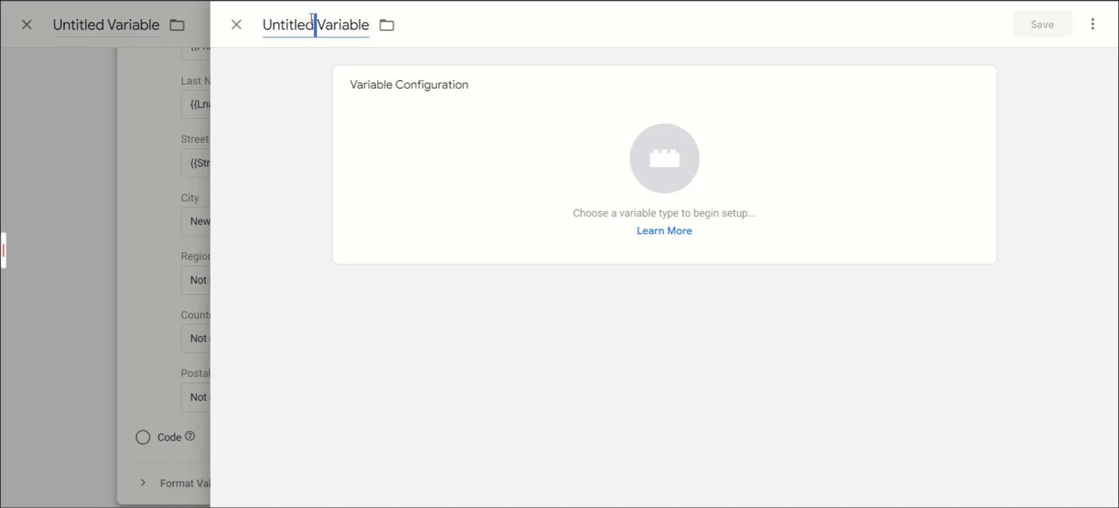
{"action": "left_click", "coordinate": [312, 20]}
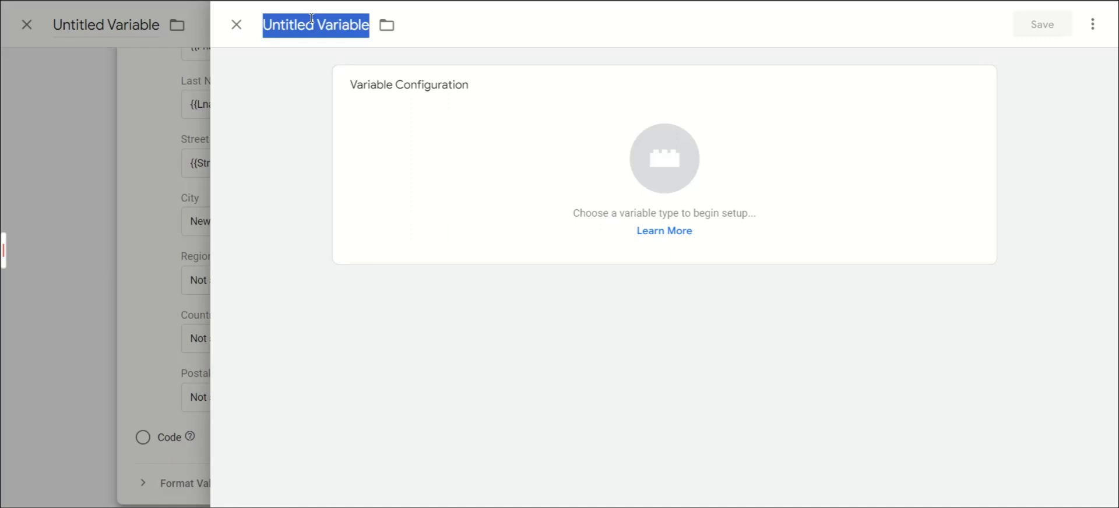
{"action": "type", "text": "City"}
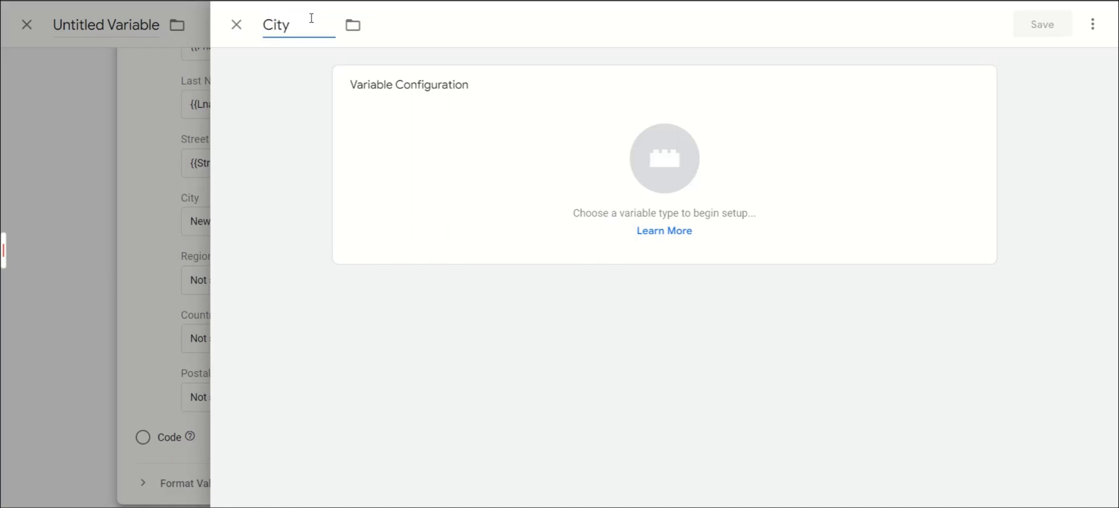
- Configure the City variable as a Data Layer Variable named smrt.city and save it
{"action": "left_click", "coordinate": [495, 163]}
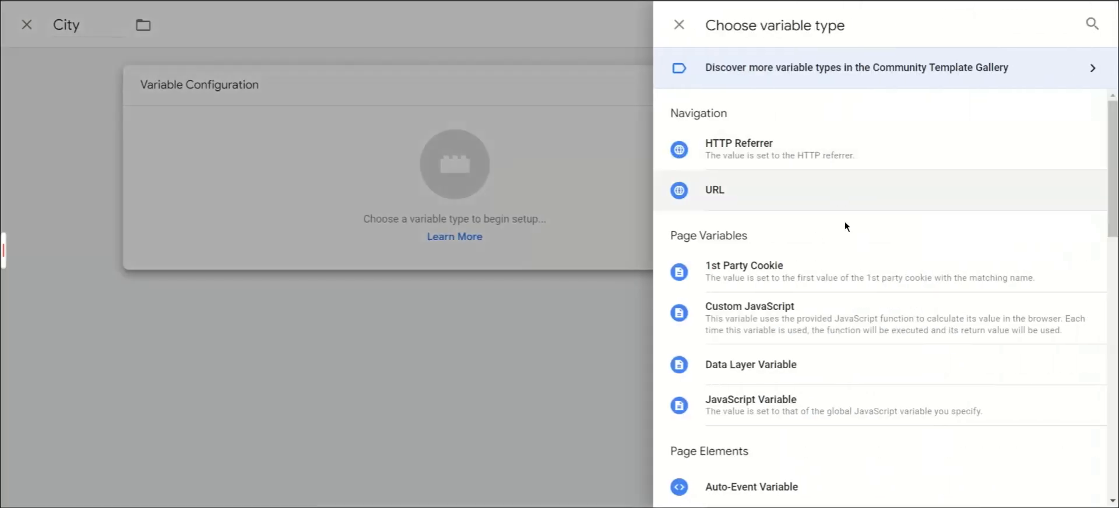
{"action": "left_click", "coordinate": [728, 366]}
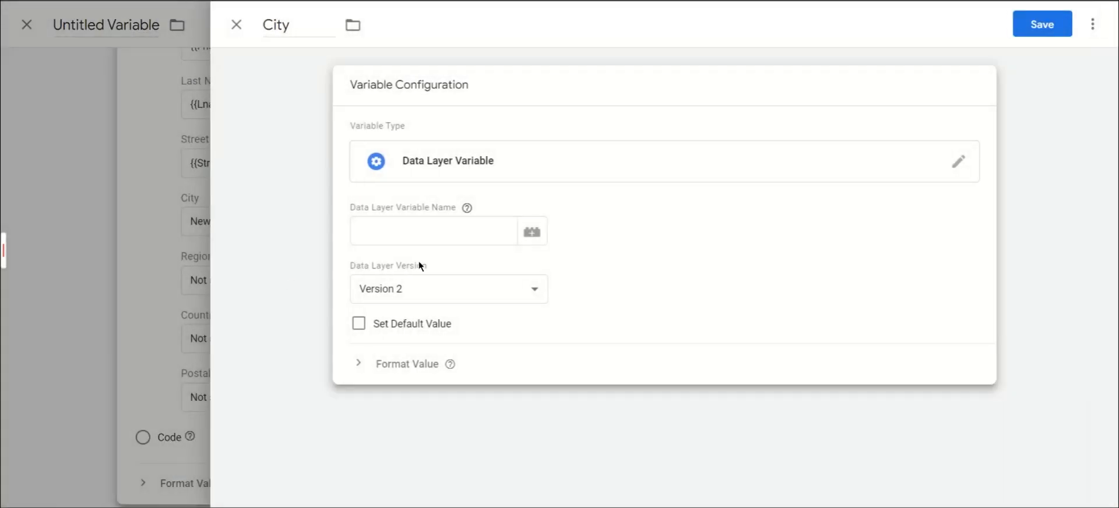
{"action": "left_click", "coordinate": [412, 231]}
{"action": "type", "text": "smrt"}
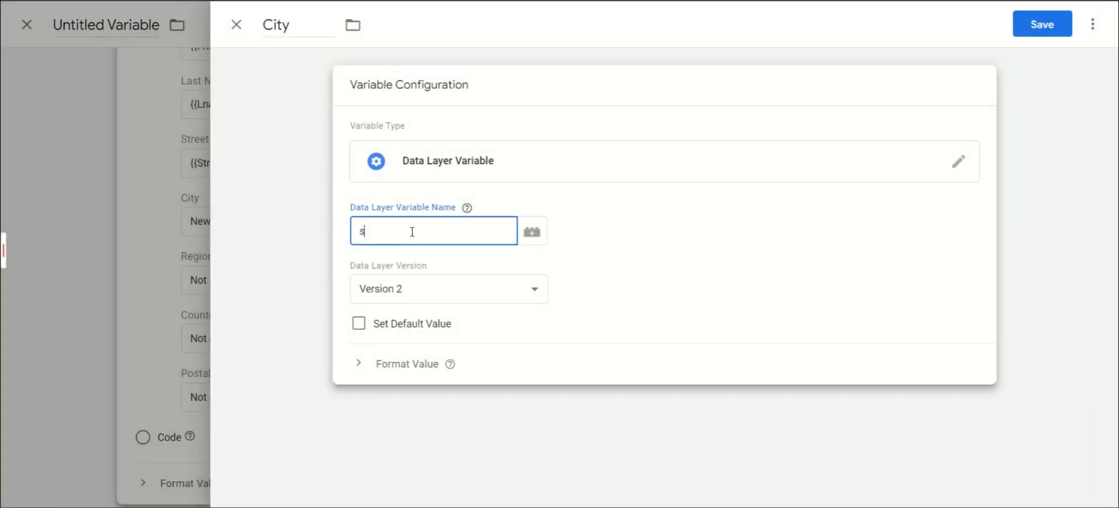
{"action": "type", "text": ".city"}
{"action": "left_click", "coordinate": [1061, 26]}
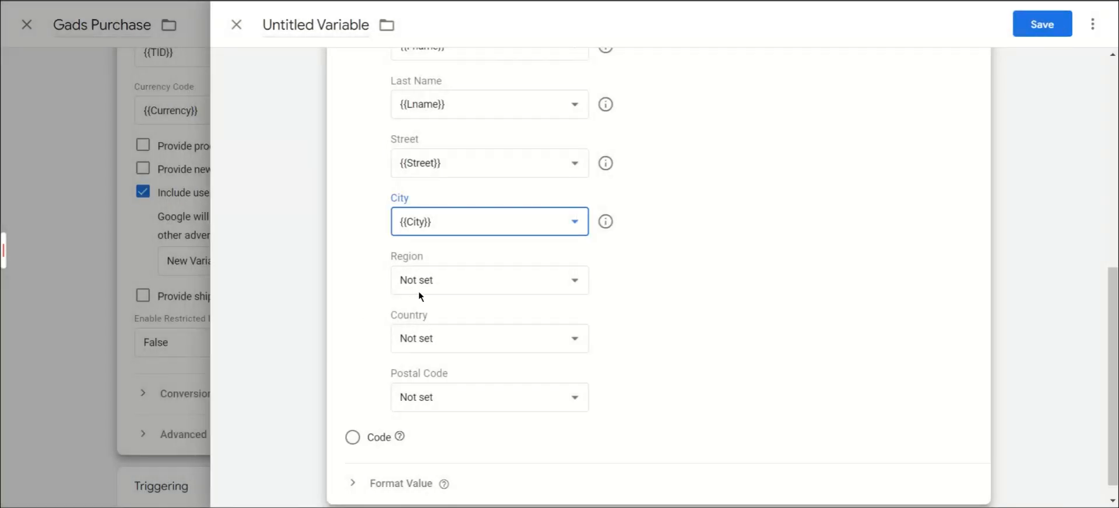
- Start a new variable named Region for the Region field of the user-provided data variable
{"action": "left_click", "coordinate": [457, 279]}
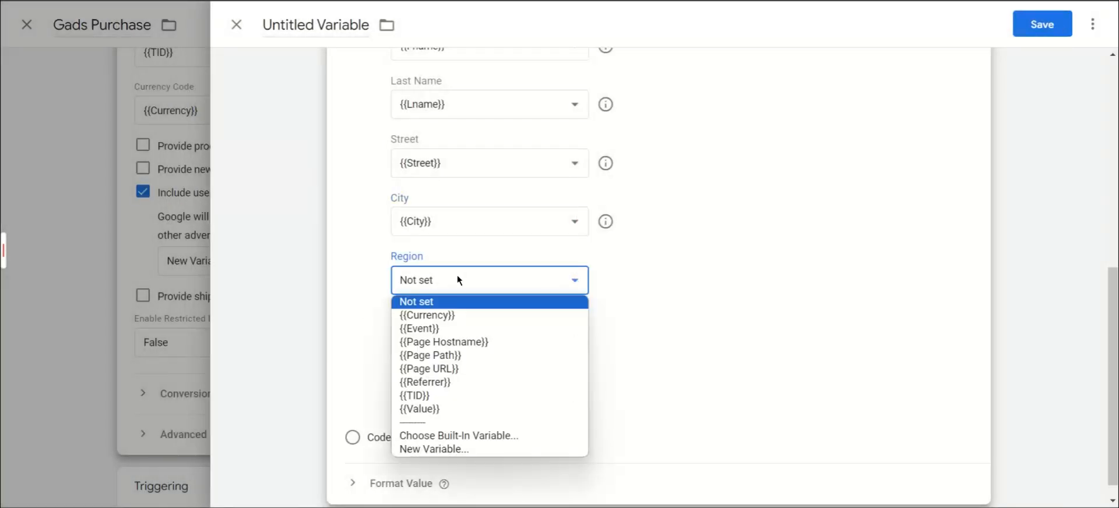
{"action": "left_click", "coordinate": [422, 449]}
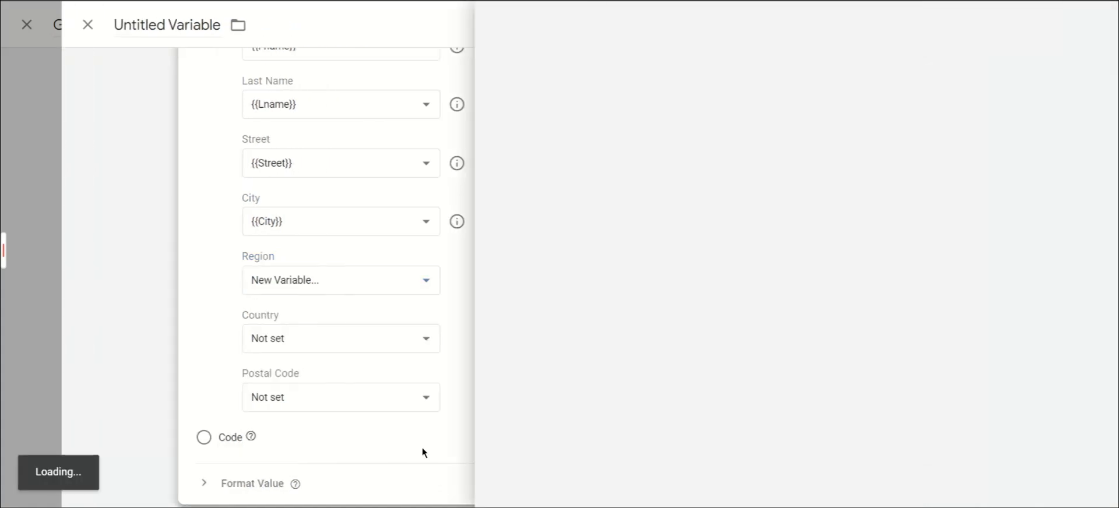
{"action": "left_click", "coordinate": [307, 24]}
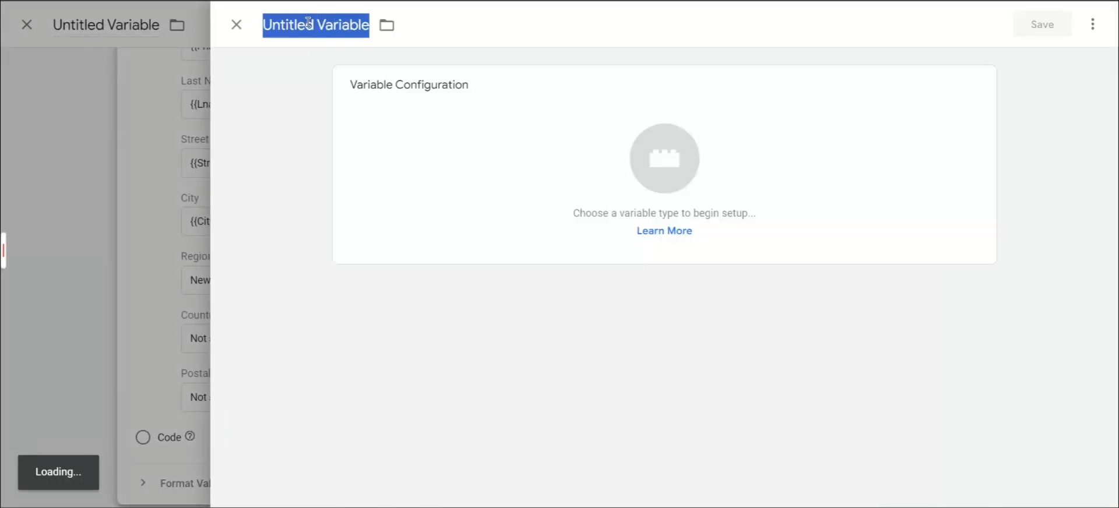
{"action": "type", "text": "Ra"}
{"action": "key", "text": "BackSpace"}
{"action": "type", "text": "ehi"}
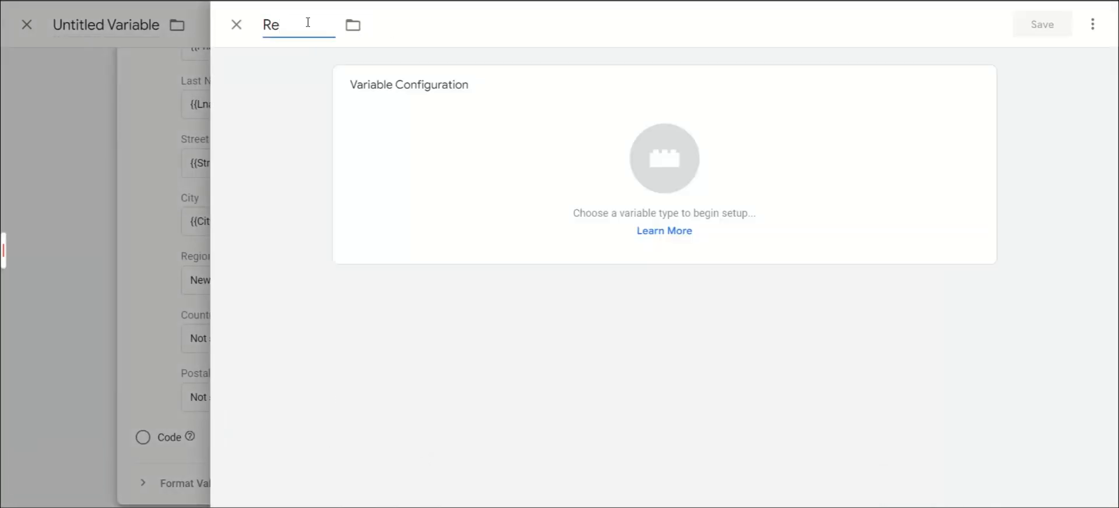
{"action": "type", "text": "on"}
- Configure the Region variable as a Data Layer Variable named smrt.region and save it
{"action": "left_click", "coordinate": [429, 145]}
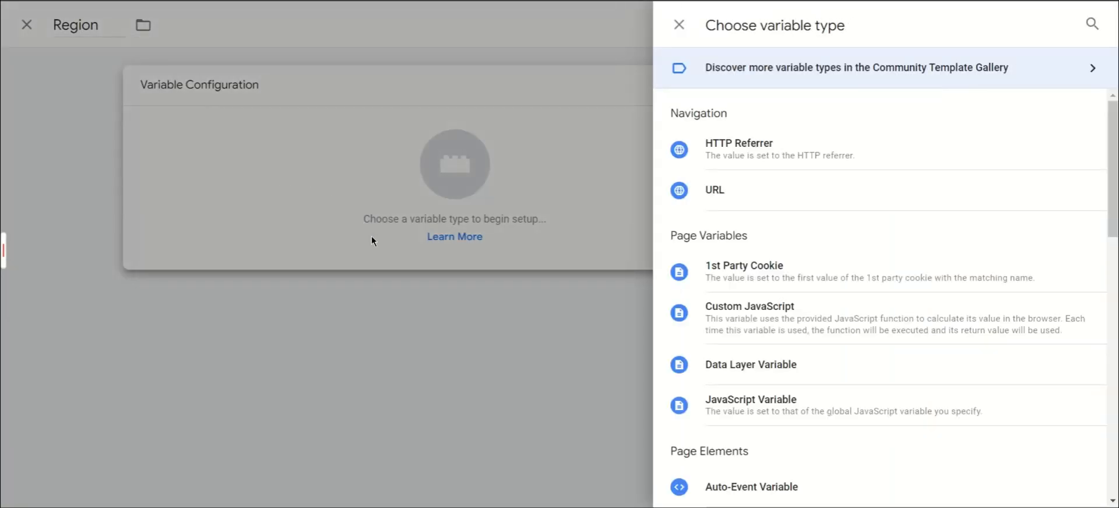
{"action": "left_click", "coordinate": [757, 370]}
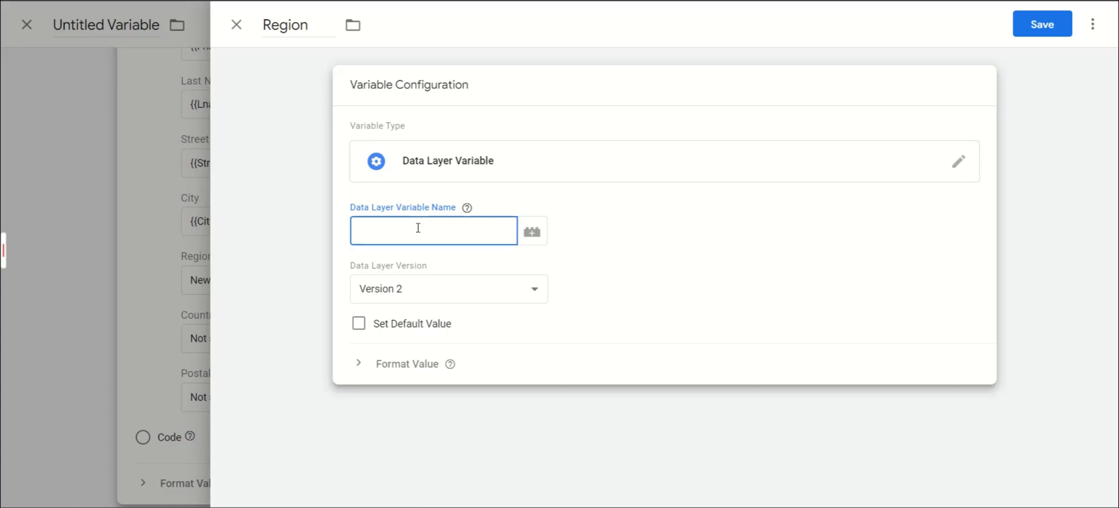
{"action": "type", "text": "sr"}
{"action": "key", "text": "BackSpace"}
{"action": "type", "text": "mrt."}
{"action": "type", "text": "egion"}
{"action": "left_click", "coordinate": [1036, 28]}
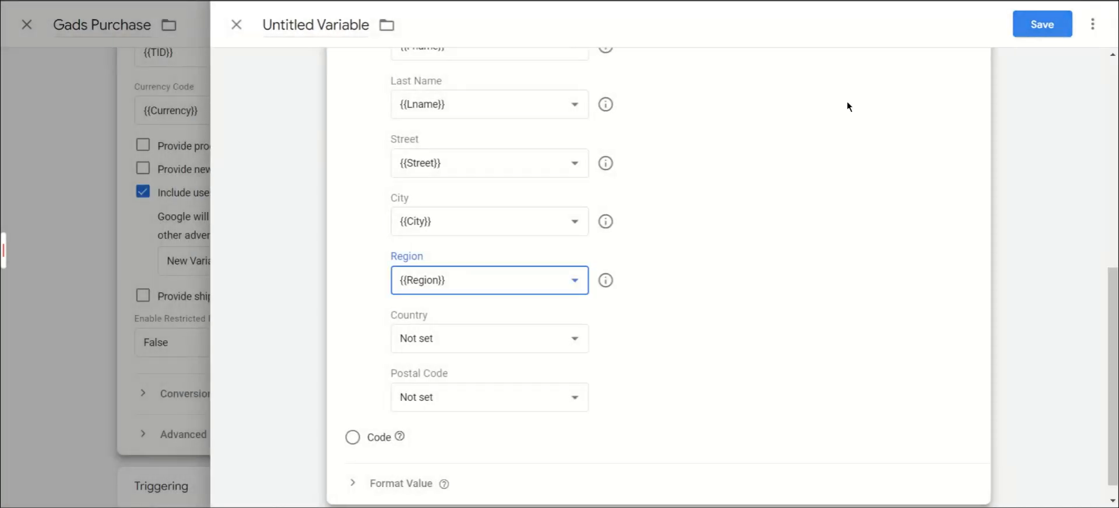
- Start a new variable named Country for the Country field of the user-provided data variable
{"action": "scroll", "coordinate": [860, 152], "scroll_direction": "down", "scroll_amount": 1}
{"action": "left_click", "coordinate": [543, 318]}
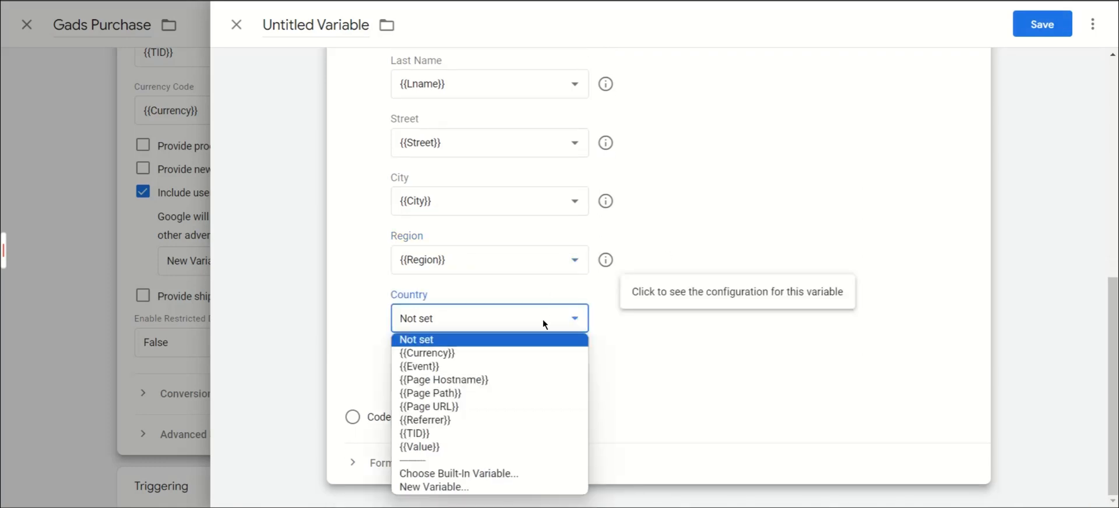
{"action": "left_click", "coordinate": [445, 487]}
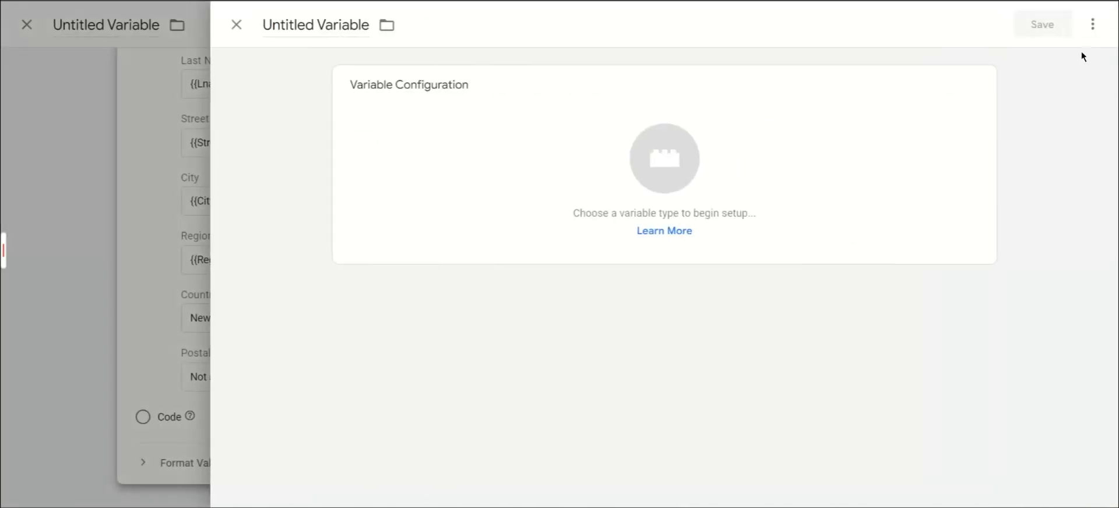
{"action": "left_click", "coordinate": [312, 23]}
{"action": "key", "text": "ctrl+a"}
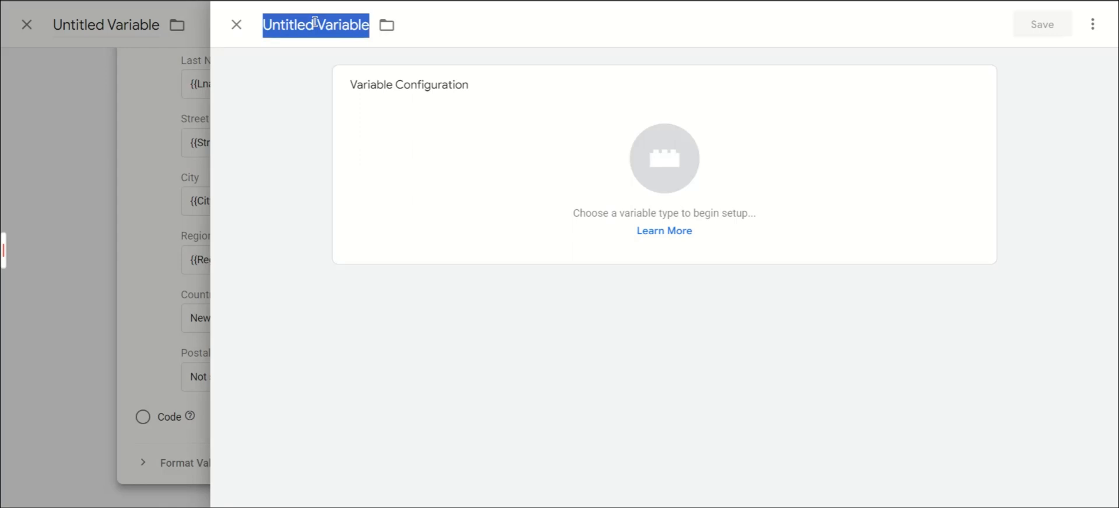
{"action": "type", "text": "Coun"}
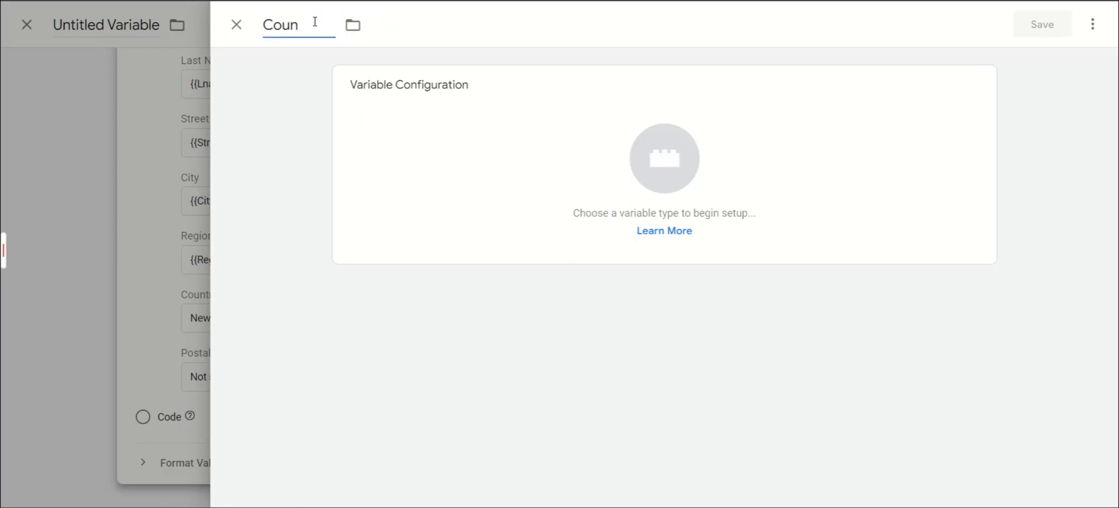
{"action": "type", "text": "try"}
- Configure the Country variable as a Data Layer Variable named smrt.country and save it
{"action": "left_click", "coordinate": [518, 135]}
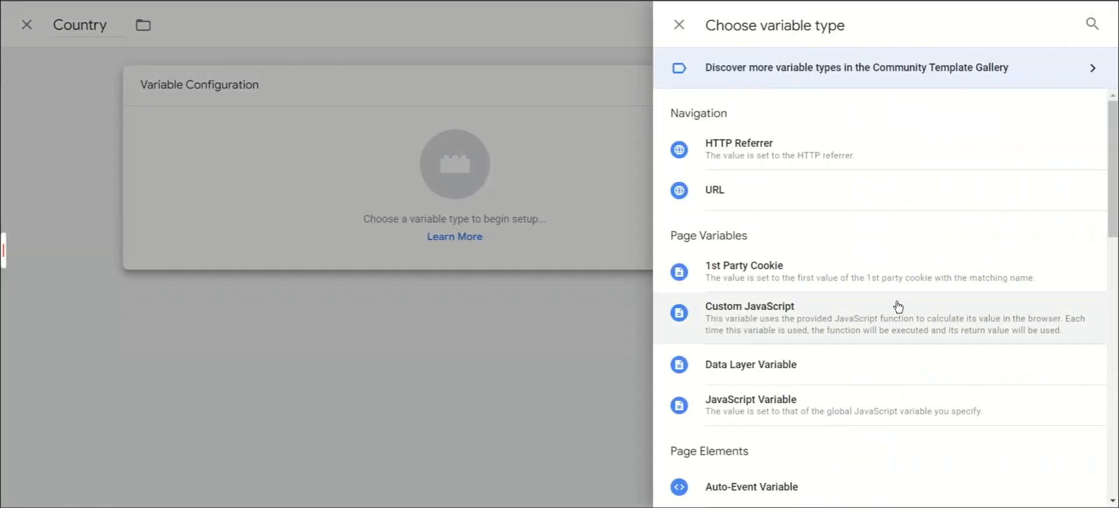
{"action": "left_click", "coordinate": [751, 362]}
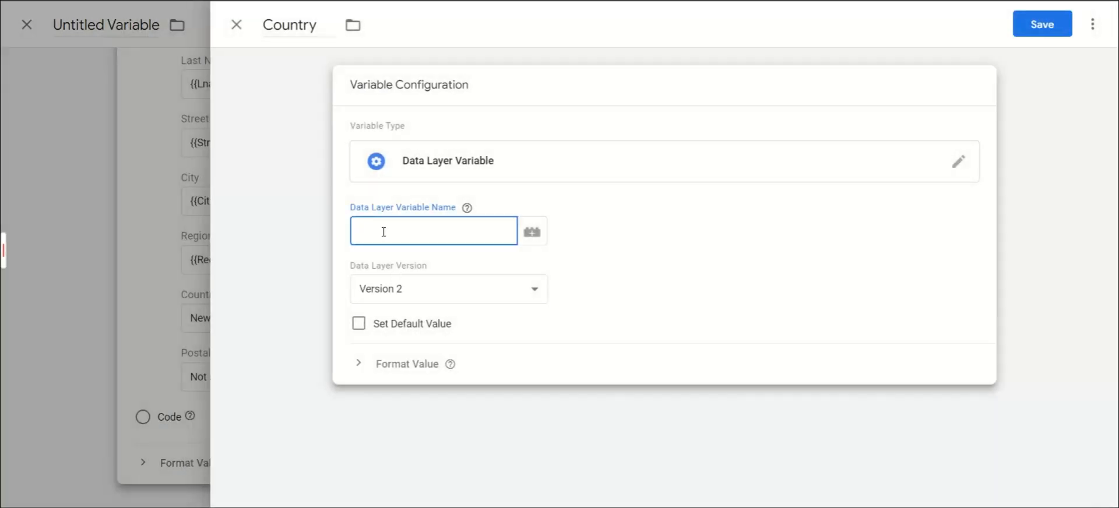
{"action": "type", "text": "smrt.country"}
{"action": "left_click", "coordinate": [1049, 39]}
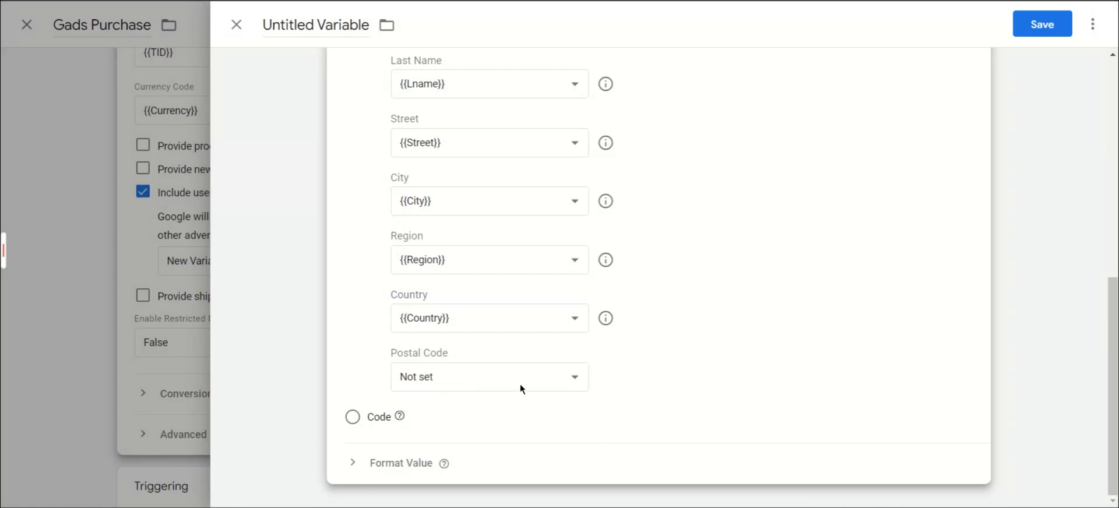
- Start a new variable named Zip for the Postal Code field of the user-provided data variable
{"action": "left_click", "coordinate": [520, 379]}
{"action": "left_click", "coordinate": [442, 355]}
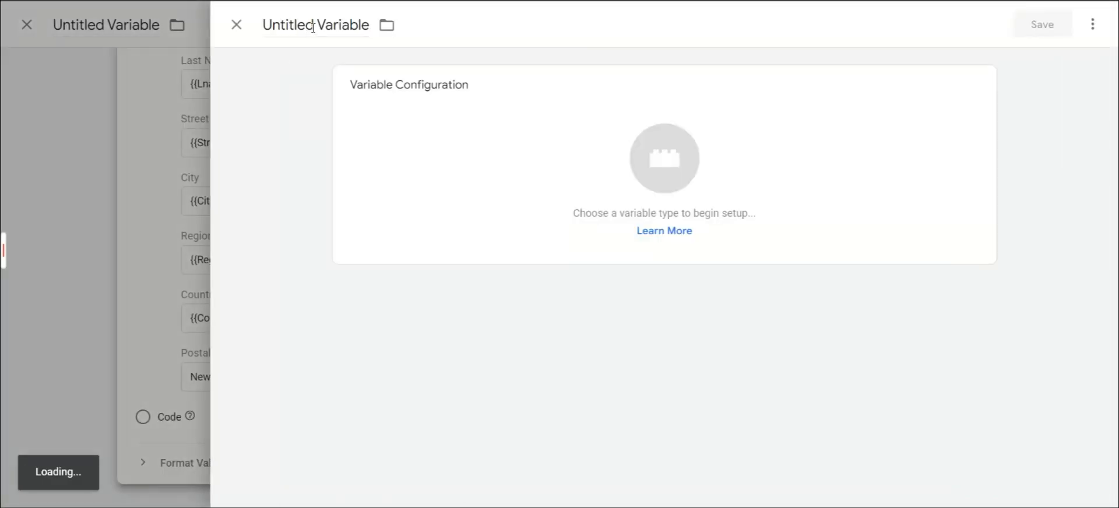
{"action": "left_click", "coordinate": [313, 27]}
{"action": "type", "text": "Z"}
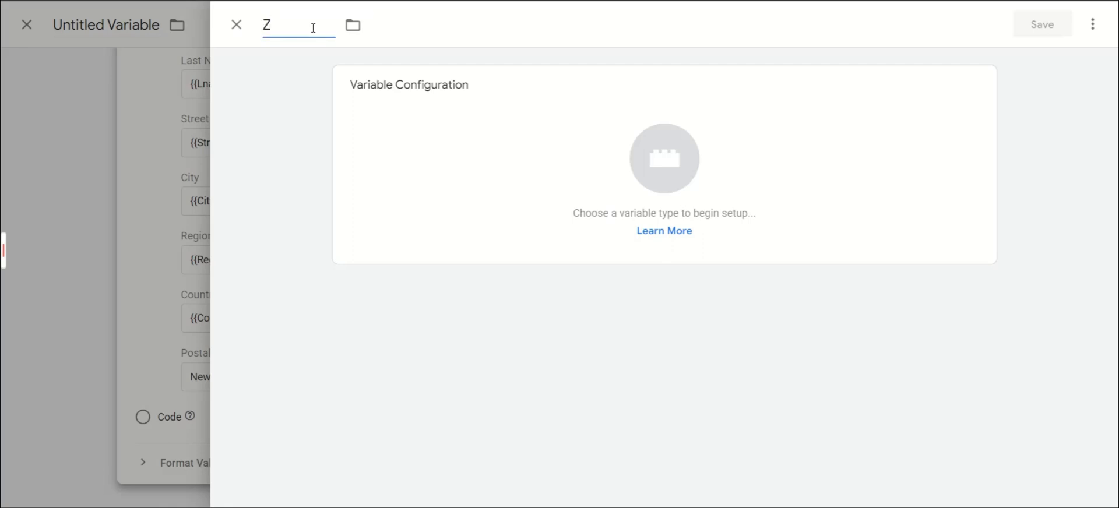
{"action": "type", "text": "ip"}
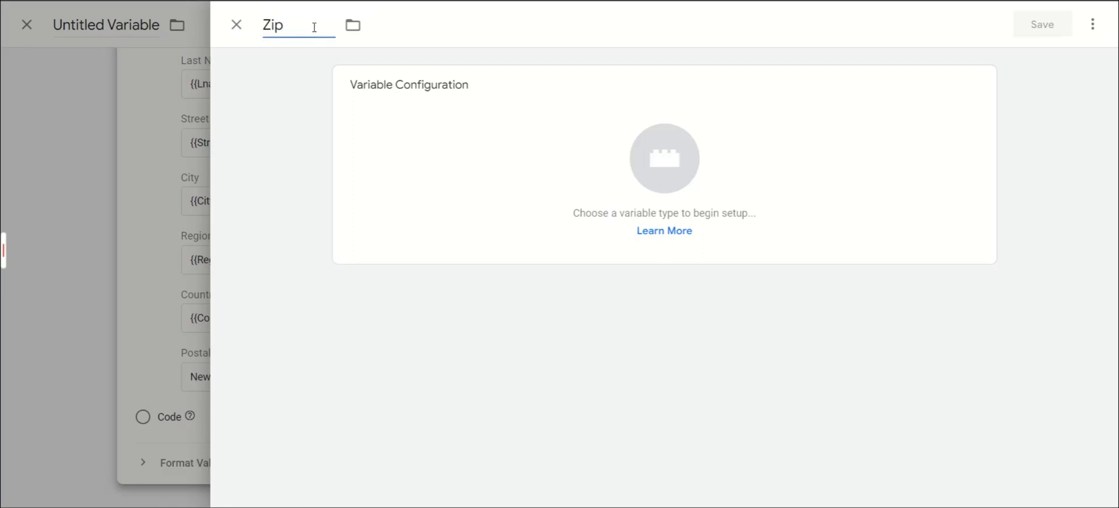
- Configure the Zip variable as a Data Layer Variable named smrt.zip and save it
{"action": "left_click", "coordinate": [555, 154]}
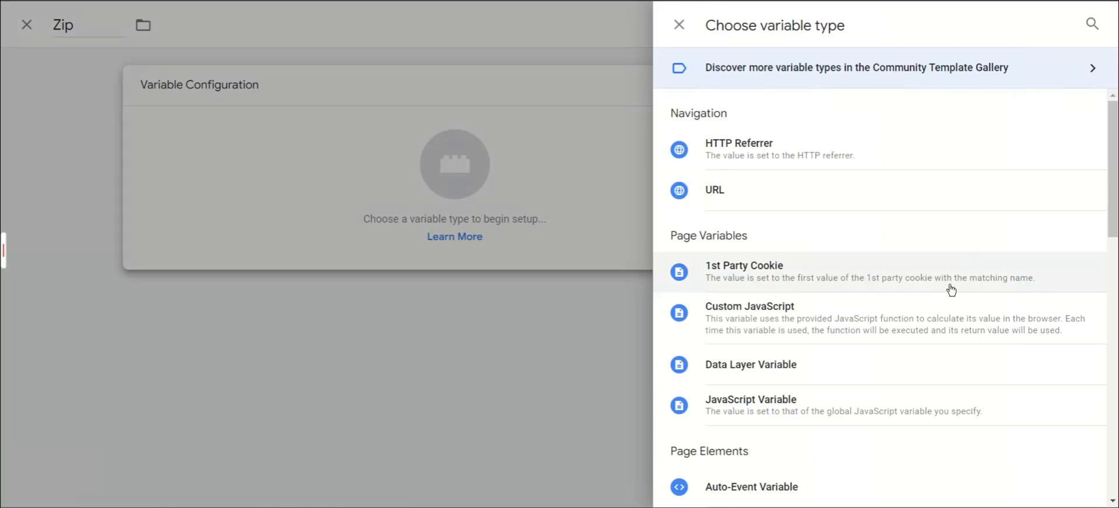
{"action": "scroll", "coordinate": [950, 290], "scroll_direction": "down", "scroll_amount": 2}
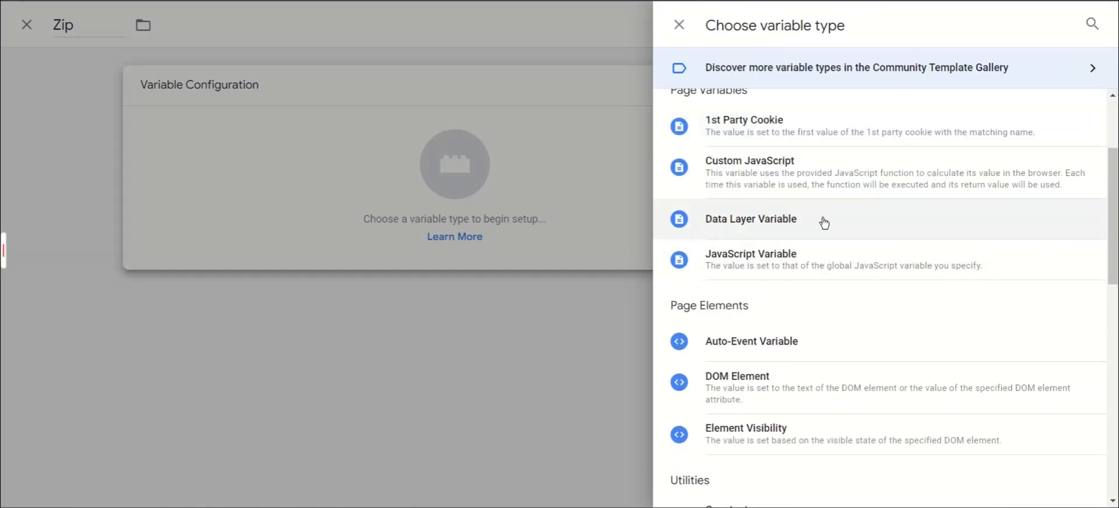
{"action": "left_click", "coordinate": [783, 218]}
{"action": "left_click", "coordinate": [432, 235]}
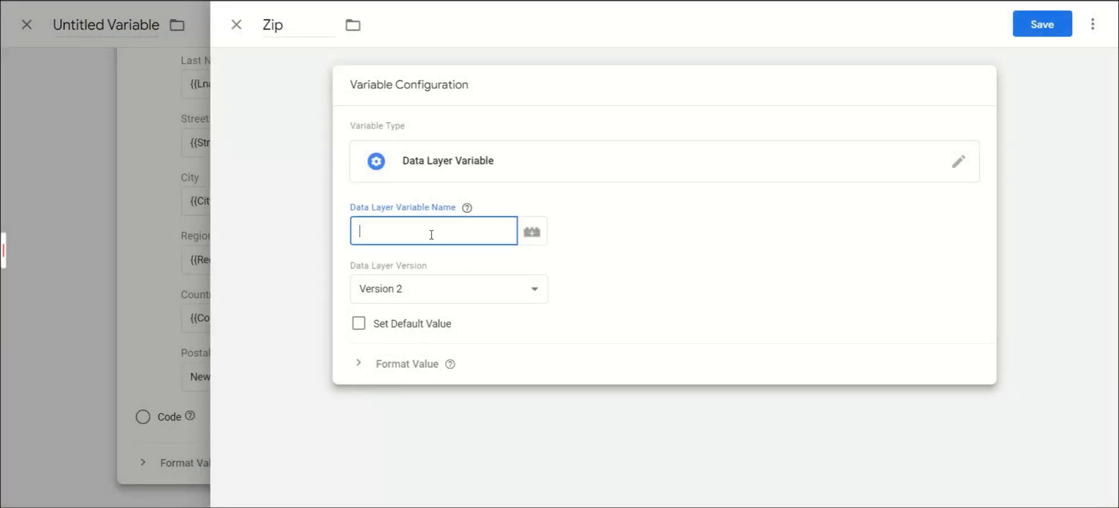
{"action": "type", "text": "smrt.zip"}
{"action": "left_click", "coordinate": [1048, 24]}
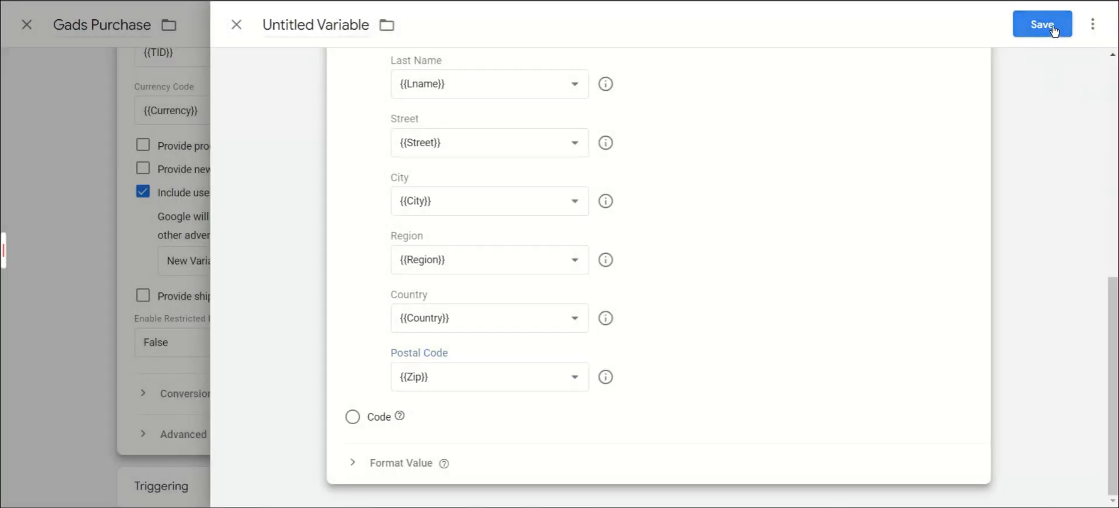
- Save the completed user-provided data variable under the name User-Provided Data
{"action": "left_click", "coordinate": [1043, 26]}
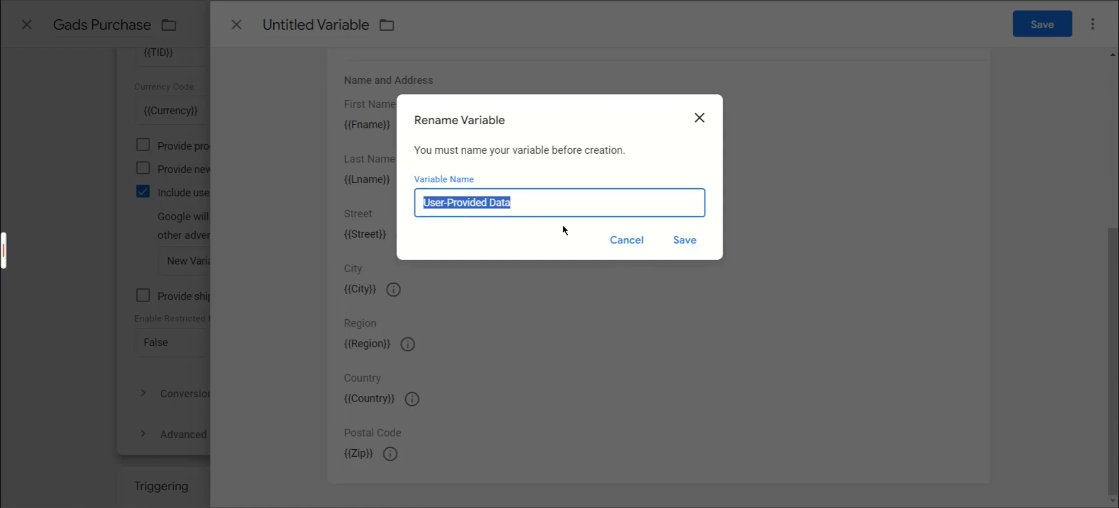
{"action": "left_click", "coordinate": [680, 248]}
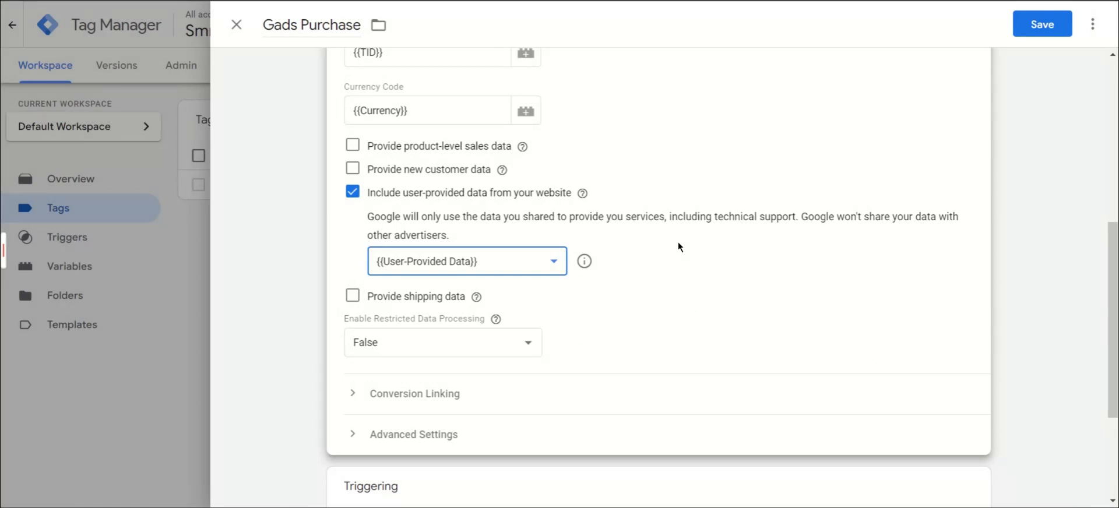
- Start a new firing trigger named Gads Purchase for the Gads Purchase tag
{"action": "scroll", "coordinate": [677, 242], "scroll_direction": "down", "scroll_amount": 3}
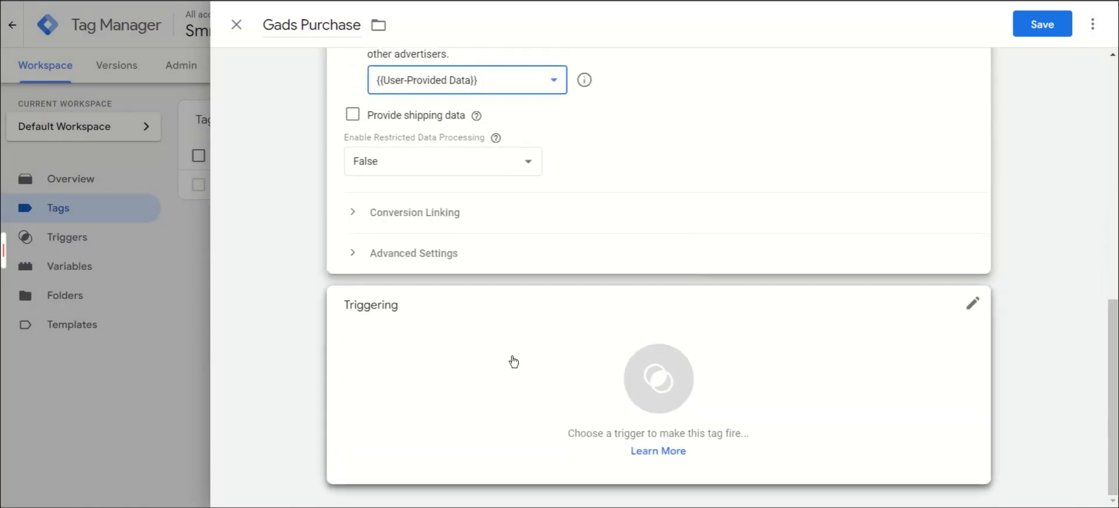
{"action": "left_click", "coordinate": [522, 346]}
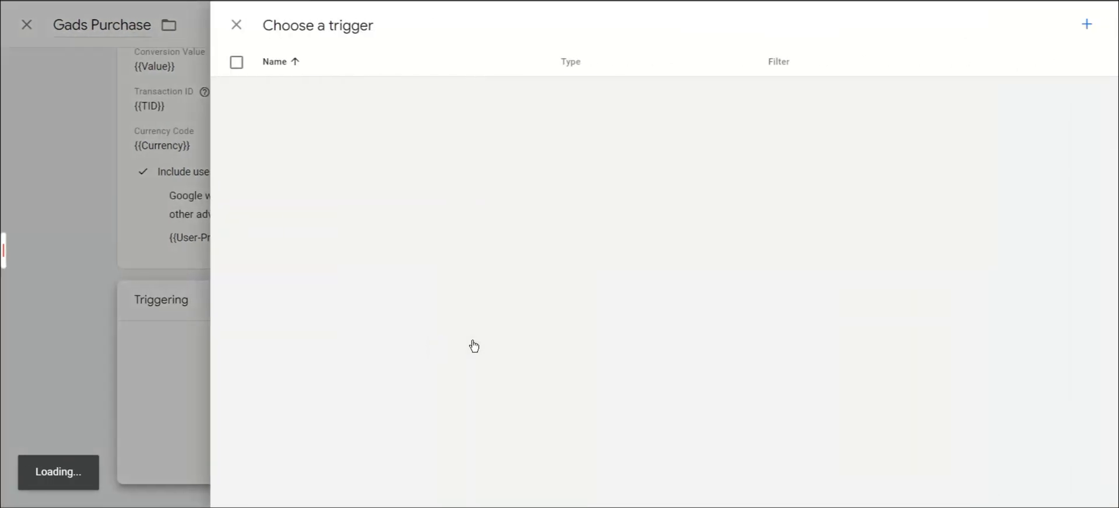
{"action": "left_click", "coordinate": [1088, 32]}
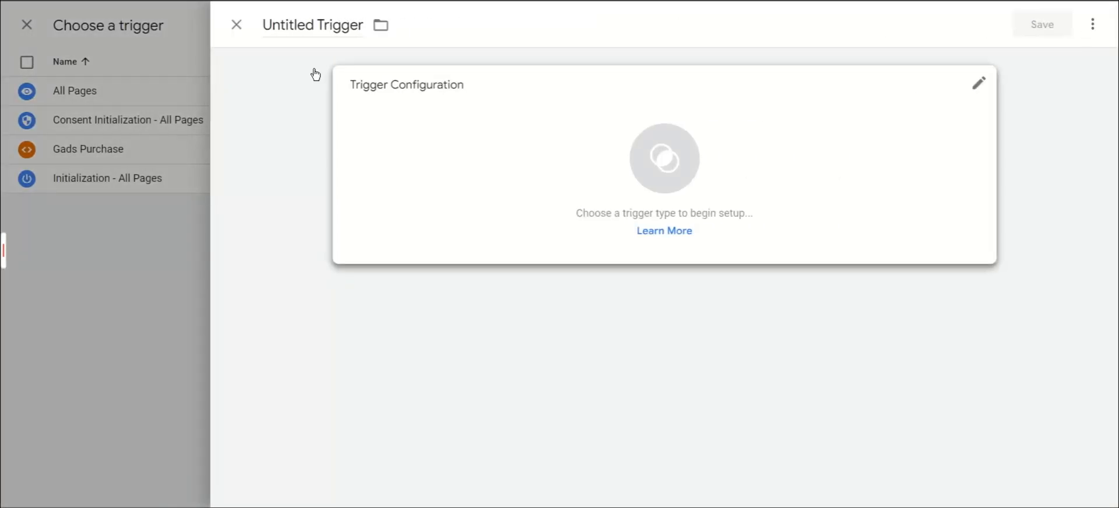
{"action": "left_click", "coordinate": [330, 28]}
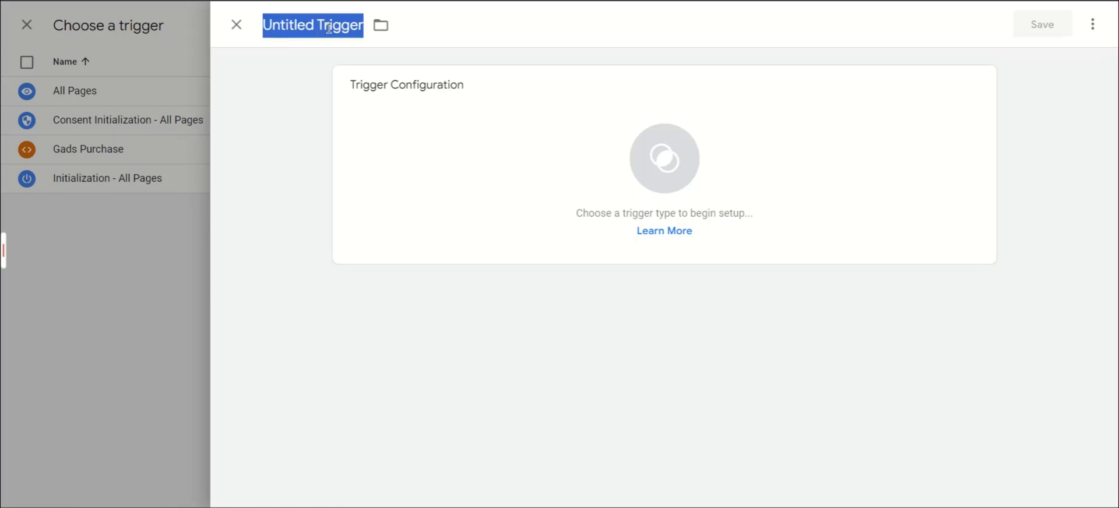
{"action": "type", "text": "Gads"}
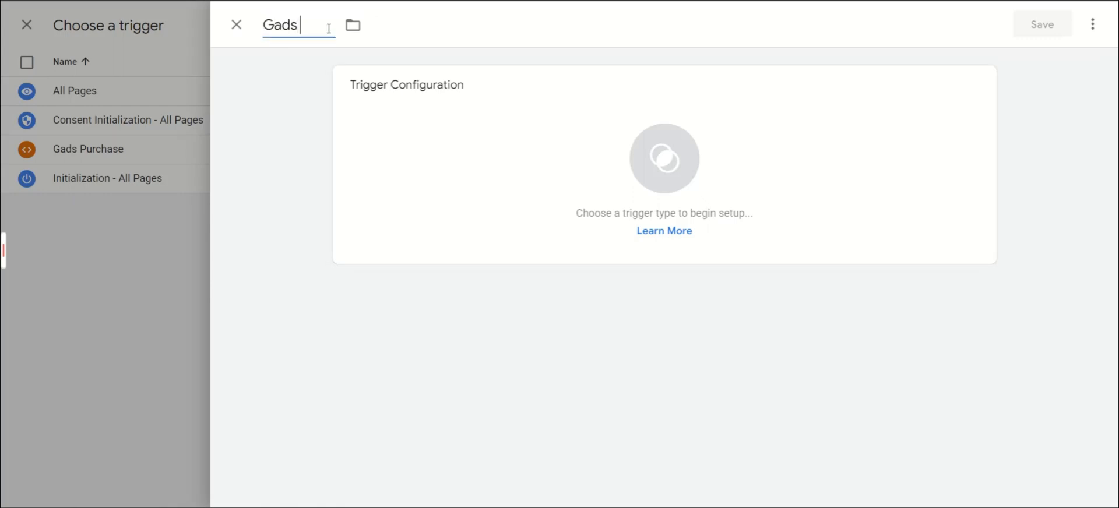
{"action": "type", "text": " Purchase"}
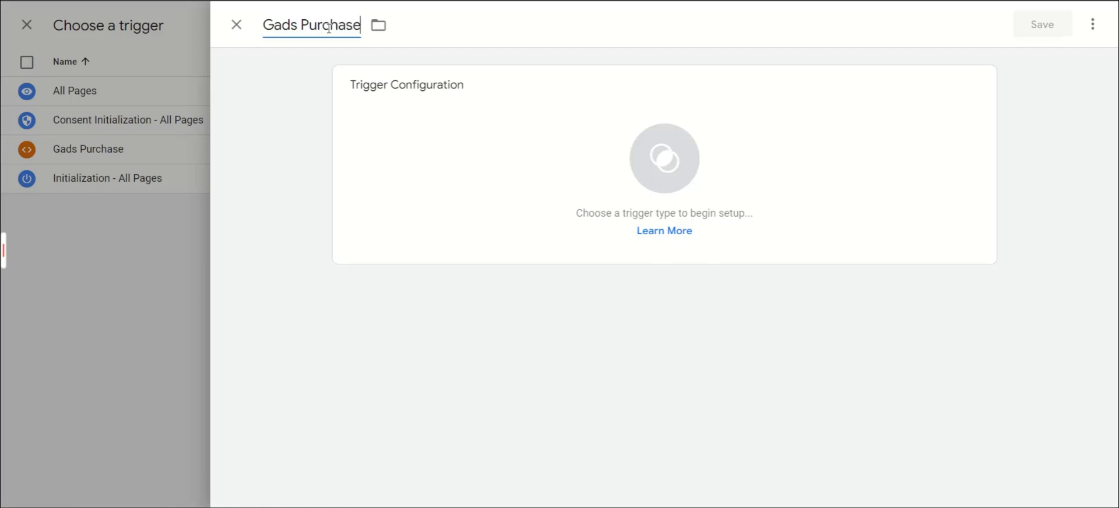
- Configure the trigger as a Custom Event with the event name ce_purchase and try to save it
{"action": "left_click", "coordinate": [828, 141]}
{"action": "scroll", "coordinate": [776, 314], "scroll_direction": "down", "scroll_amount": 6}
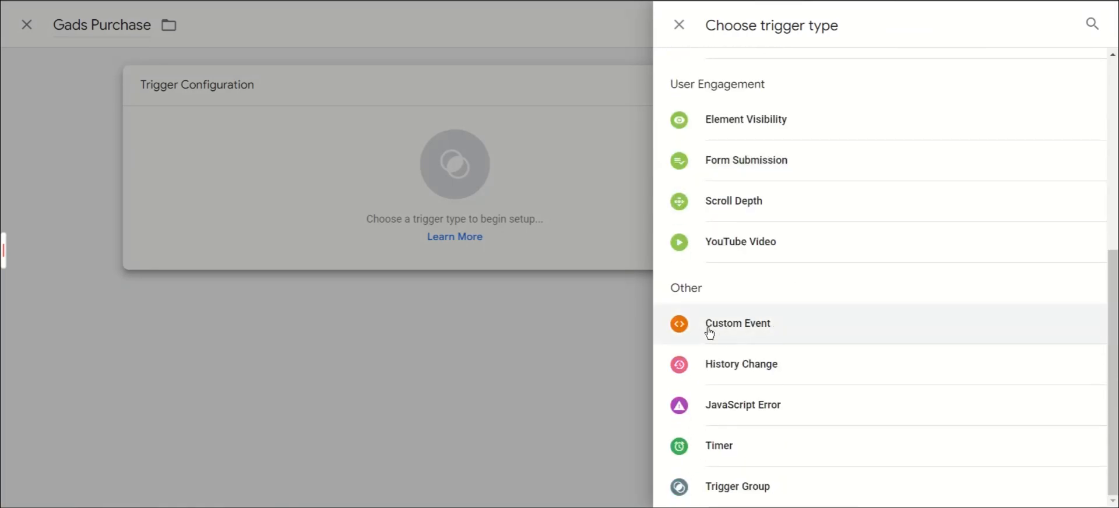
{"action": "left_click", "coordinate": [771, 330]}
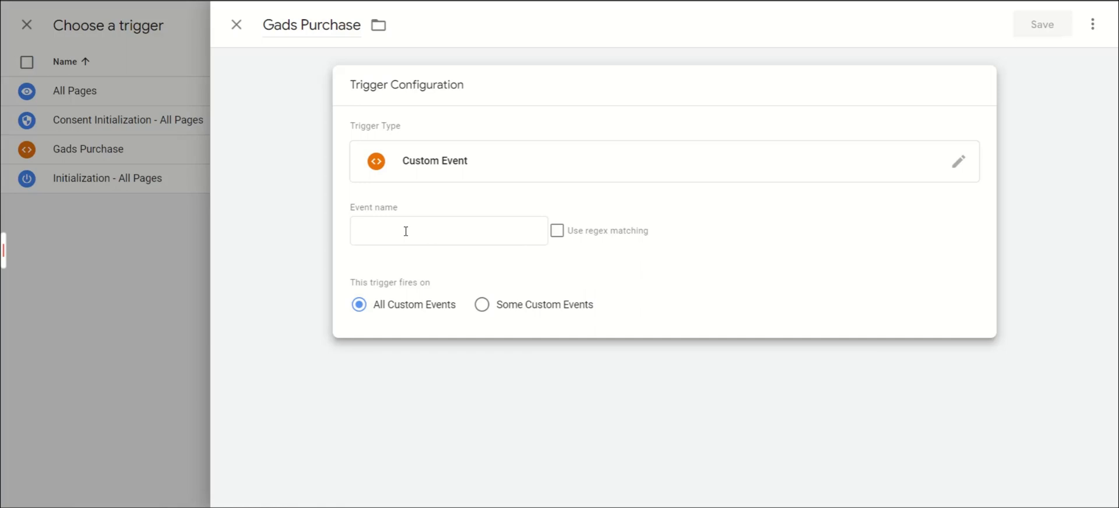
{"action": "left_click", "coordinate": [406, 232]}
{"action": "type", "text": "ce_purchase"}
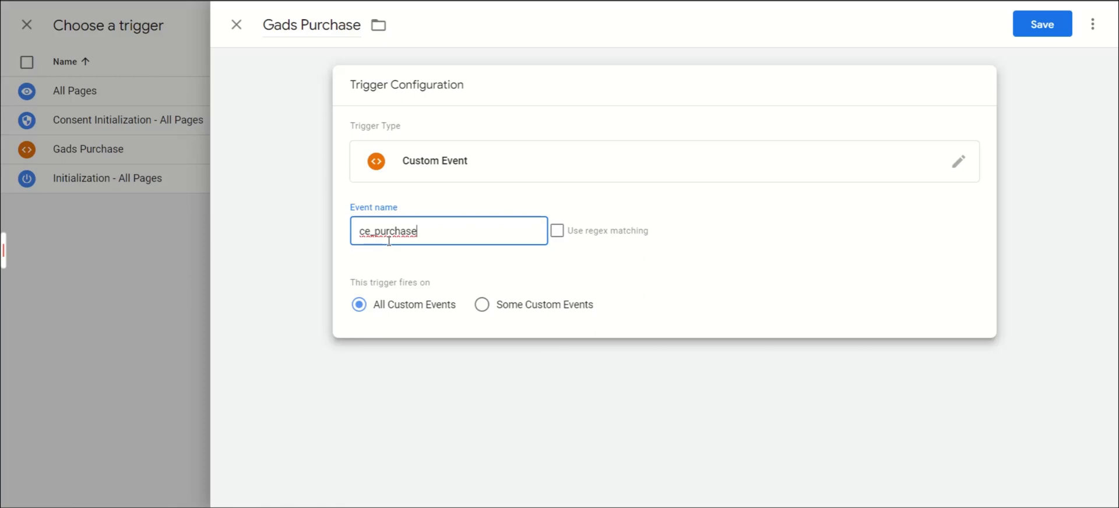
{"action": "left_click", "coordinate": [1036, 26]}
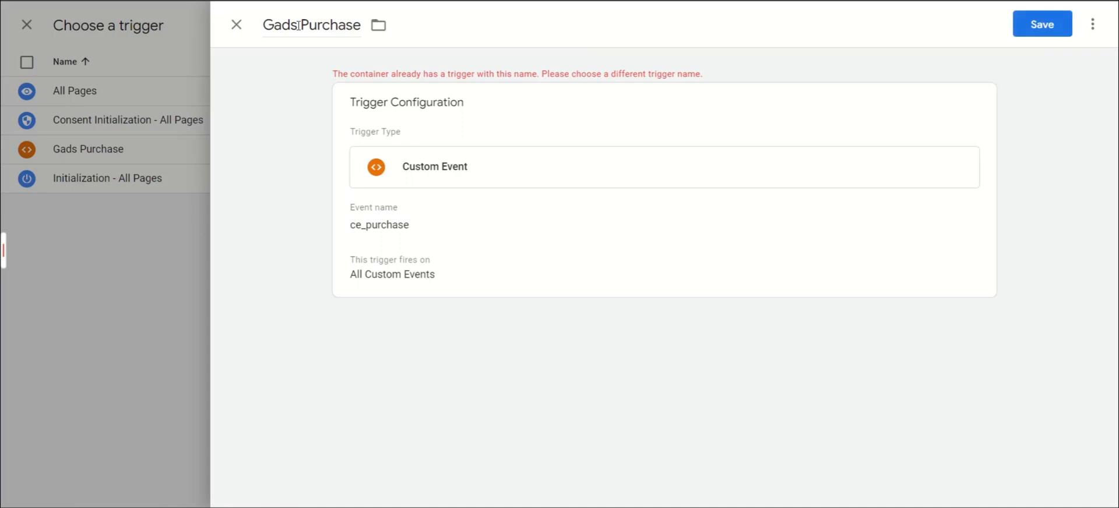
- Rename the trigger to New Gads Purchase, then save both the trigger and the Gads Purchase tag
{"action": "left_click", "coordinate": [267, 25]}
{"action": "type", "text": "New"}
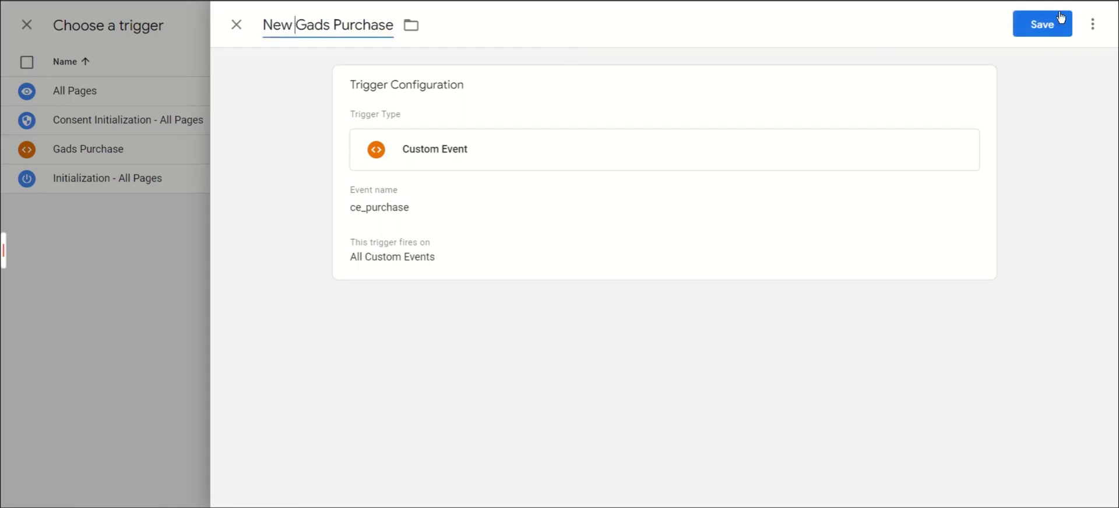
{"action": "left_click", "coordinate": [1050, 34]}
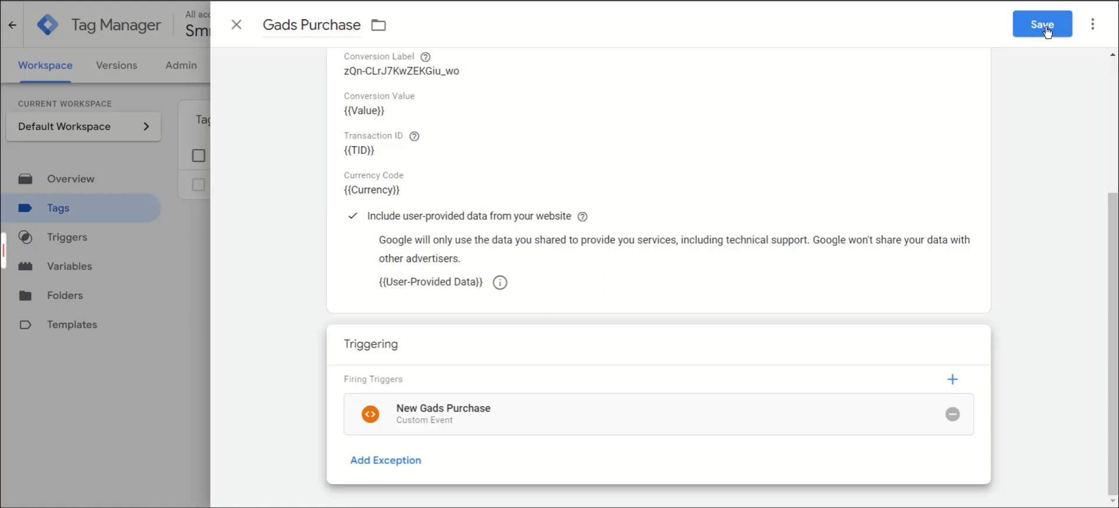
{"action": "left_click", "coordinate": [1047, 32]}
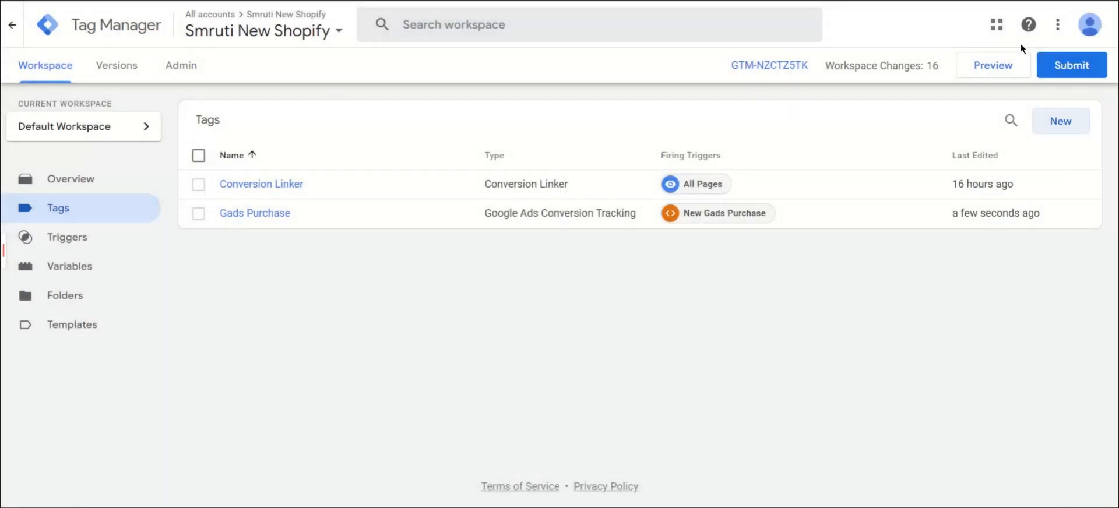
- Publish the workspace changes without a version name or description and return to the workspace
{"action": "left_click", "coordinate": [1074, 69]}
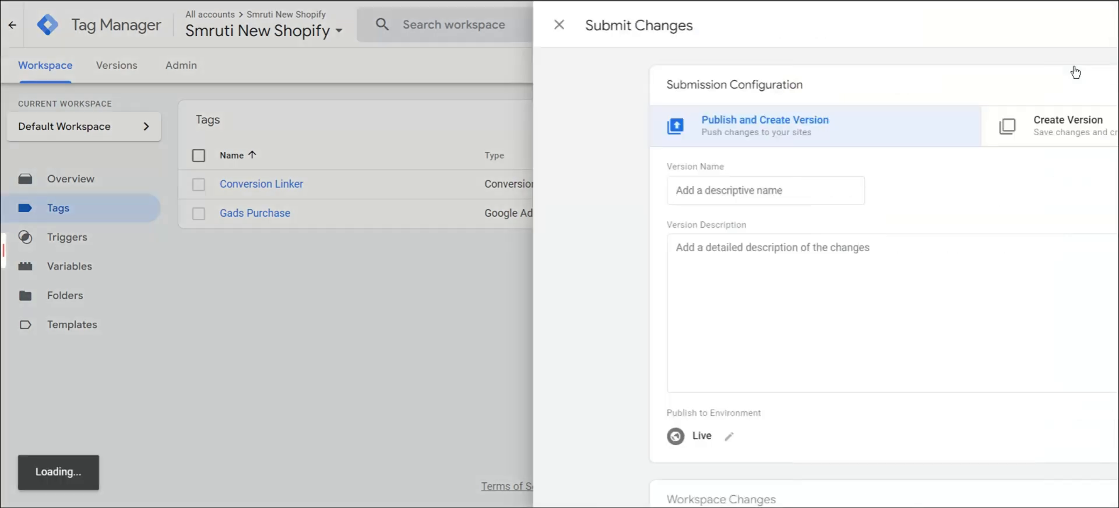
{"action": "left_click", "coordinate": [1065, 24]}
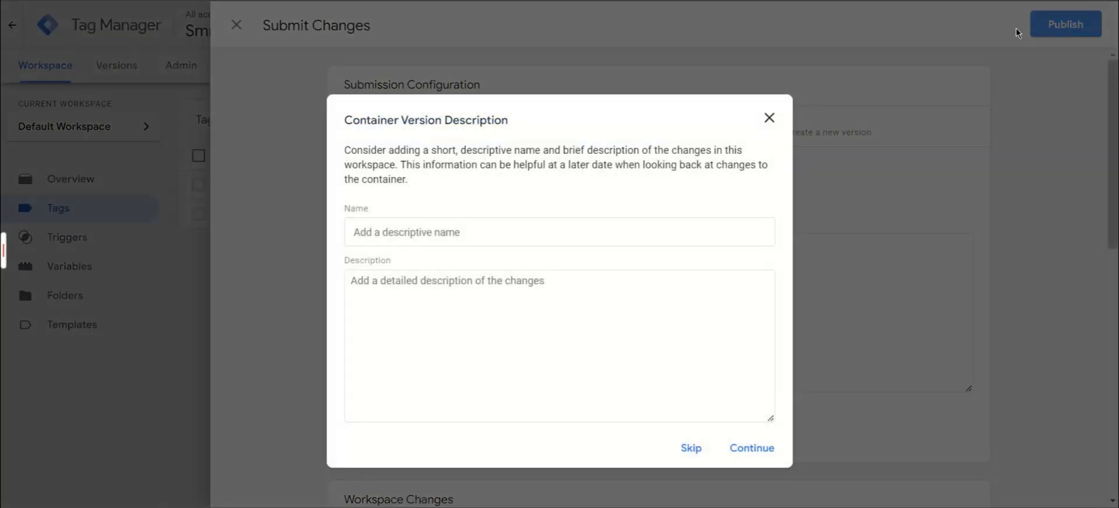
{"action": "left_click", "coordinate": [689, 457]}
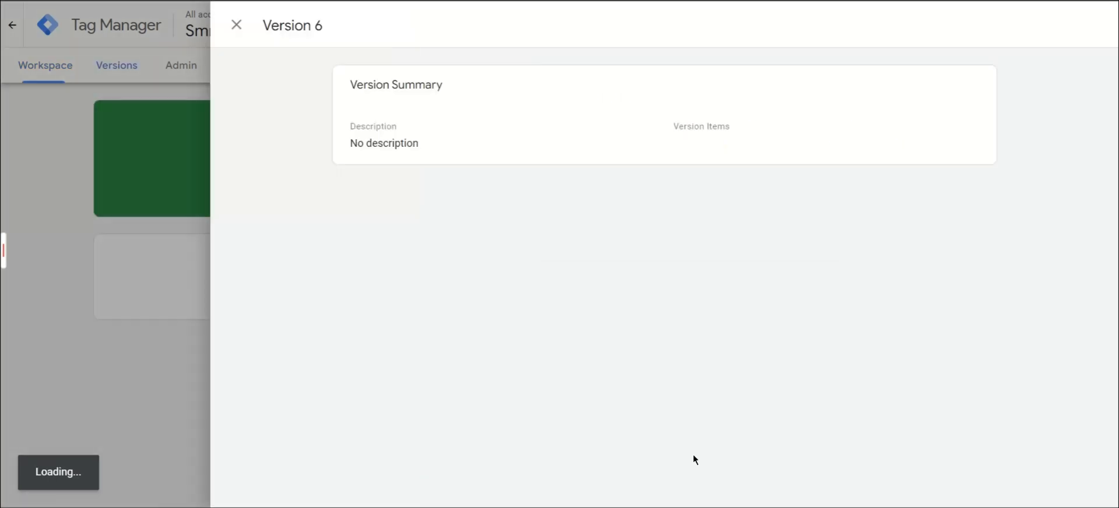
{"action": "left_click", "coordinate": [236, 25]}
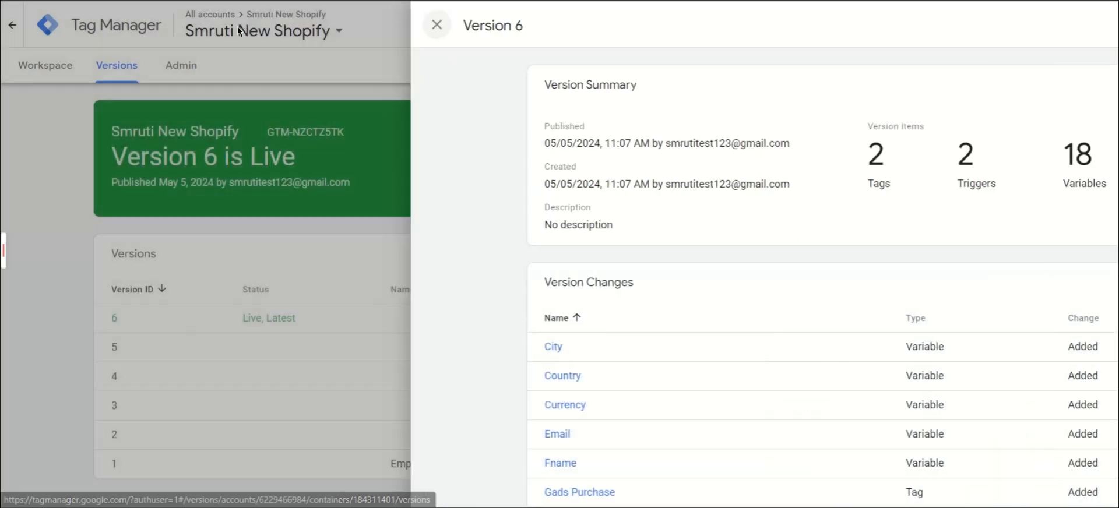
{"action": "left_click", "coordinate": [45, 65]}
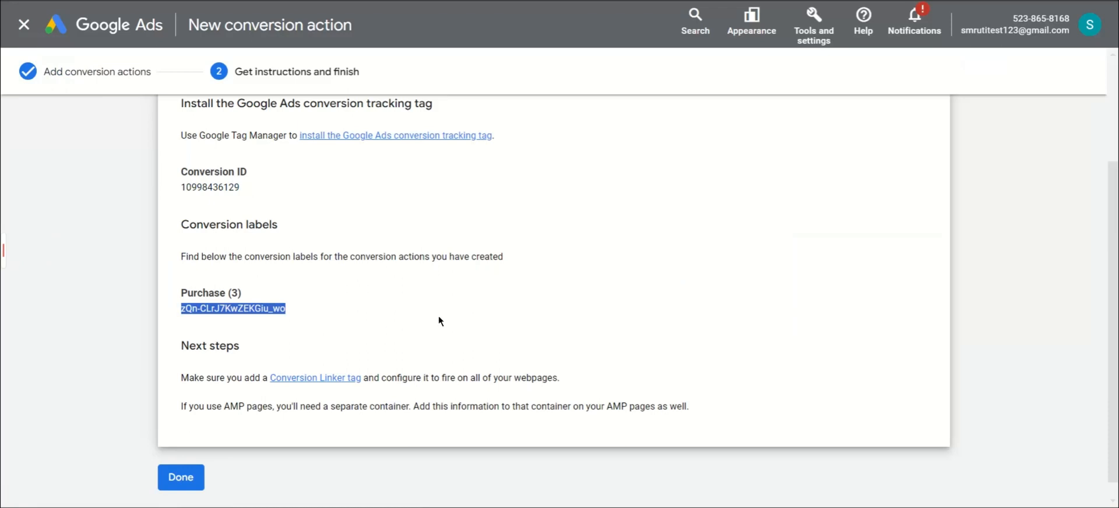
- Switch to Google Ads and finish the setup of the new Purchase (3) conversion action
{"action": "left_click", "coordinate": [180, 478]}
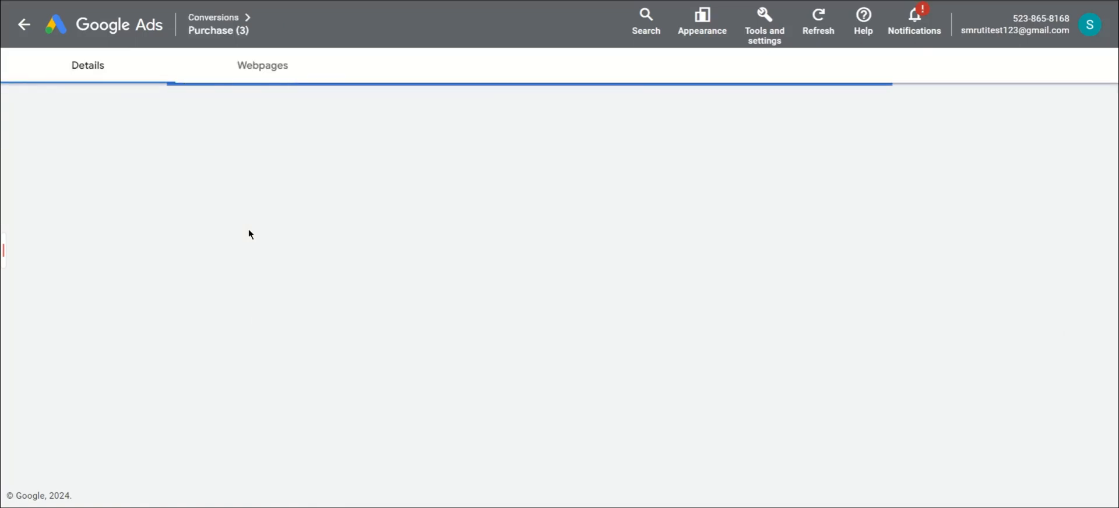
- Turn on enhanced conversions for the Purchase (3) conversion action and choose Google tag or Google Tag Manager as the implementation method
{"action": "scroll", "coordinate": [443, 384], "scroll_direction": "down", "scroll_amount": 3}
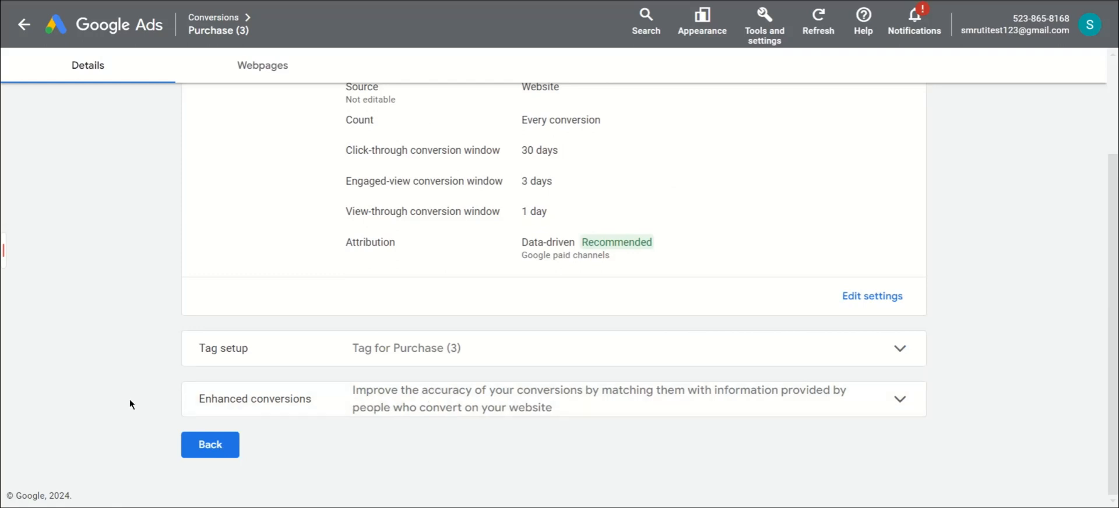
{"action": "left_click", "coordinate": [830, 401]}
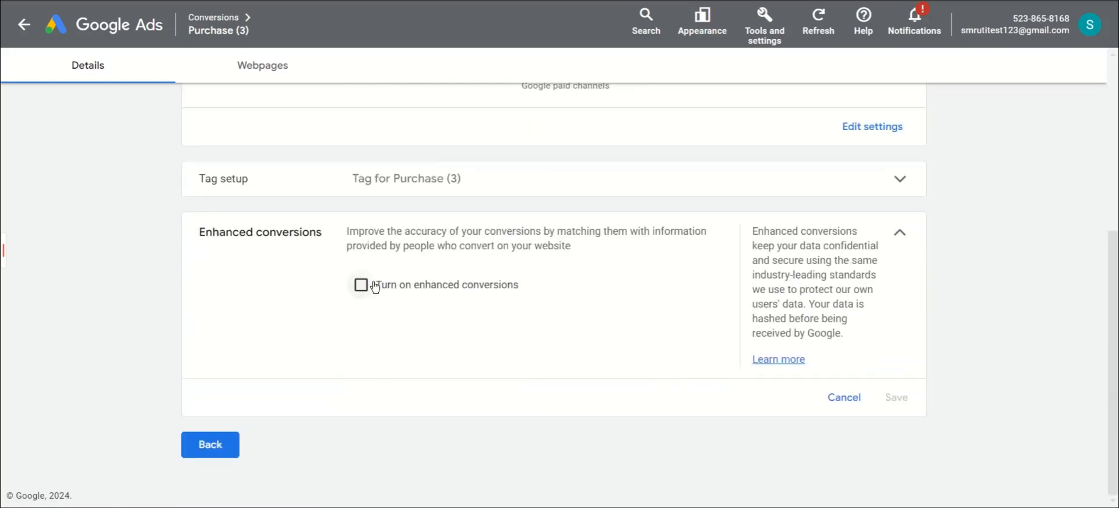
{"action": "left_click", "coordinate": [363, 286]}
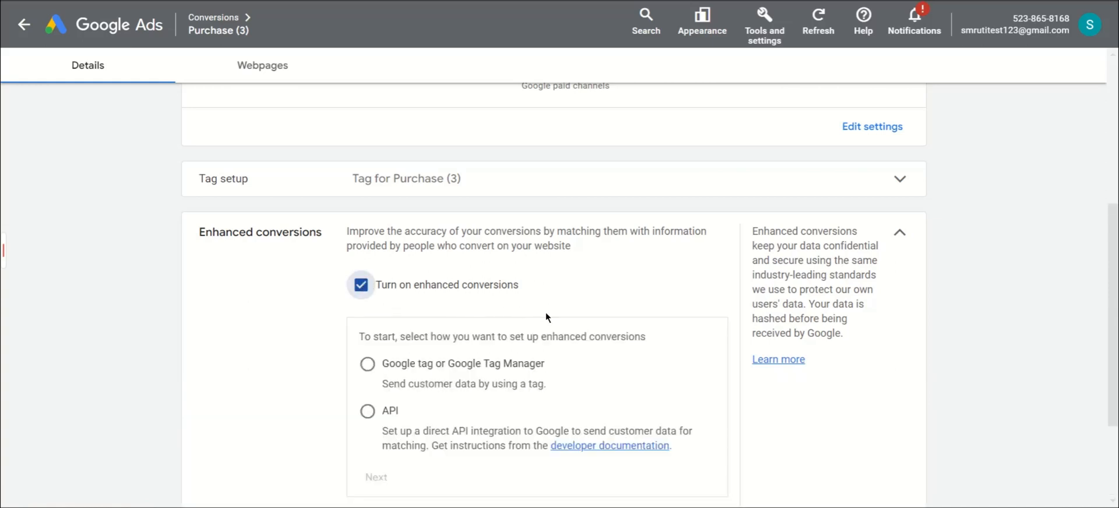
{"action": "scroll", "coordinate": [582, 327], "scroll_direction": "down", "scroll_amount": 1}
{"action": "scroll", "coordinate": [484, 369], "scroll_direction": "down", "scroll_amount": 1}
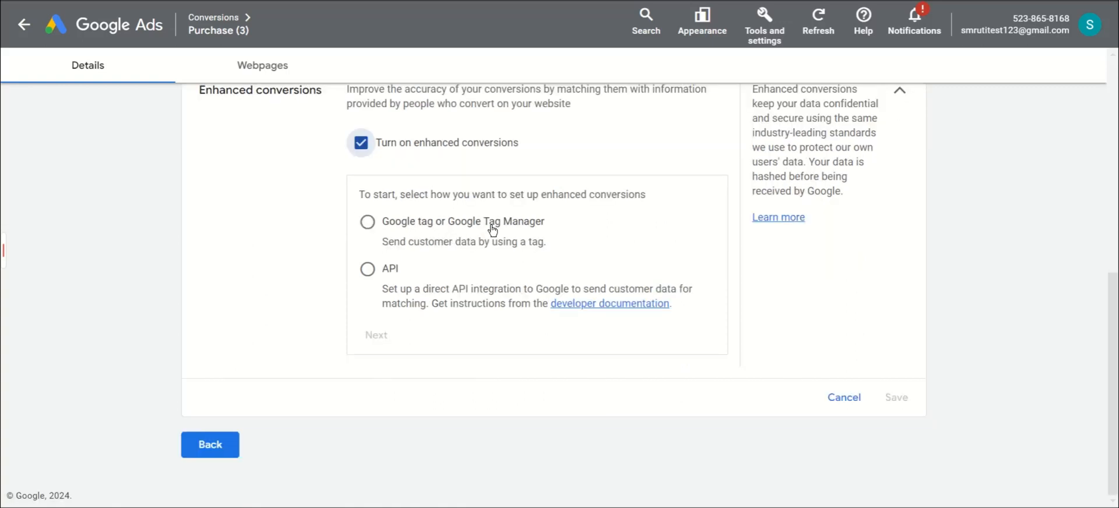
{"action": "left_click", "coordinate": [368, 222]}
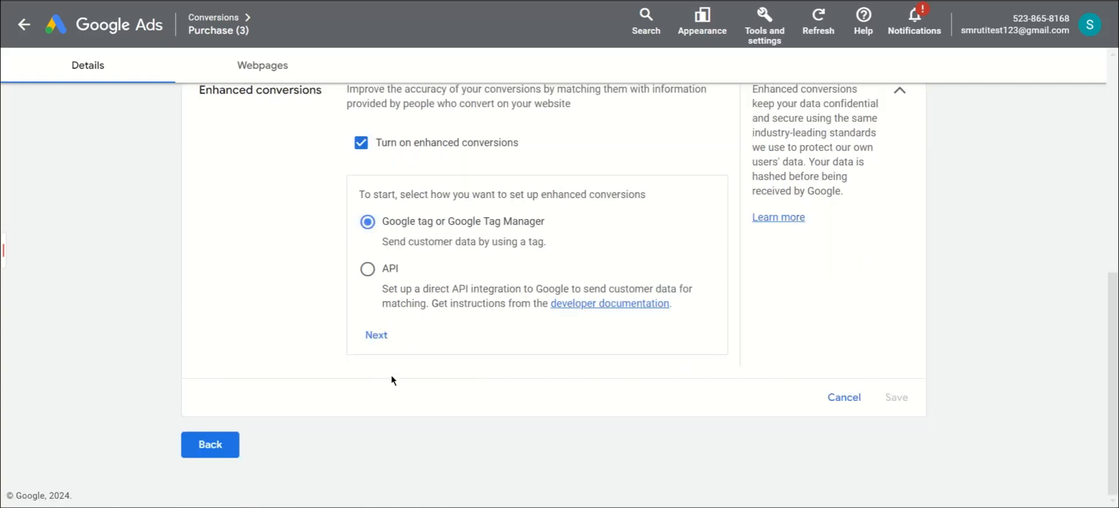
{"action": "left_click", "coordinate": [376, 334]}
- Check the Shopify store's URL for an installed Google tag in the enhanced conversions setup
{"action": "left_click", "coordinate": [435, 304]}
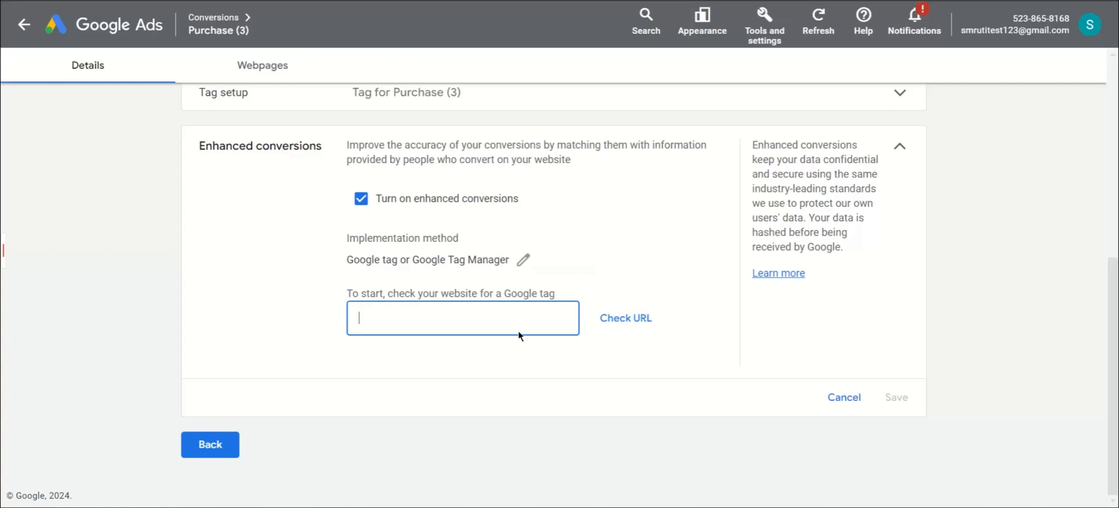
{"action": "type", "text": "https://smruti123.myshopify.com/"}
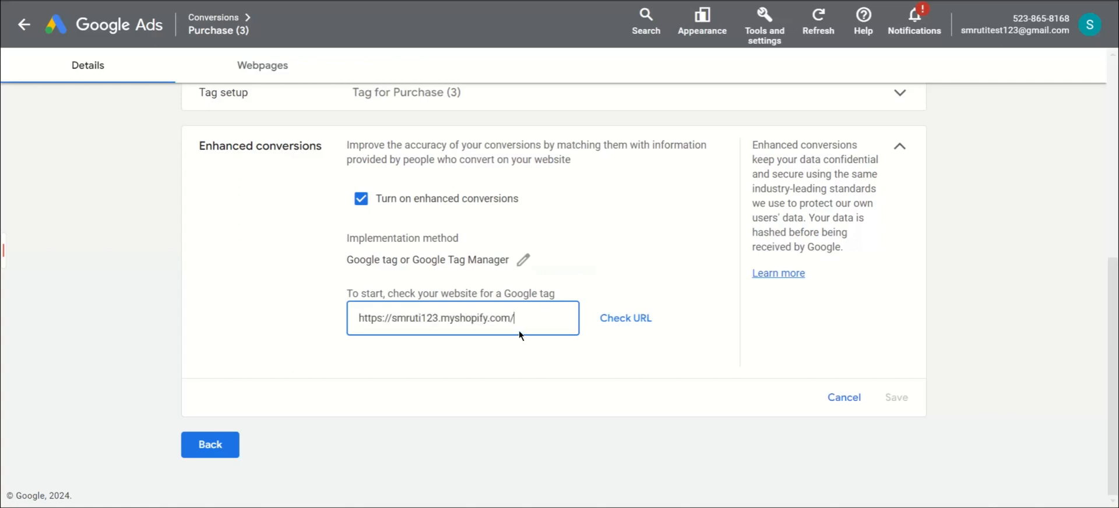
{"action": "left_click", "coordinate": [644, 321]}
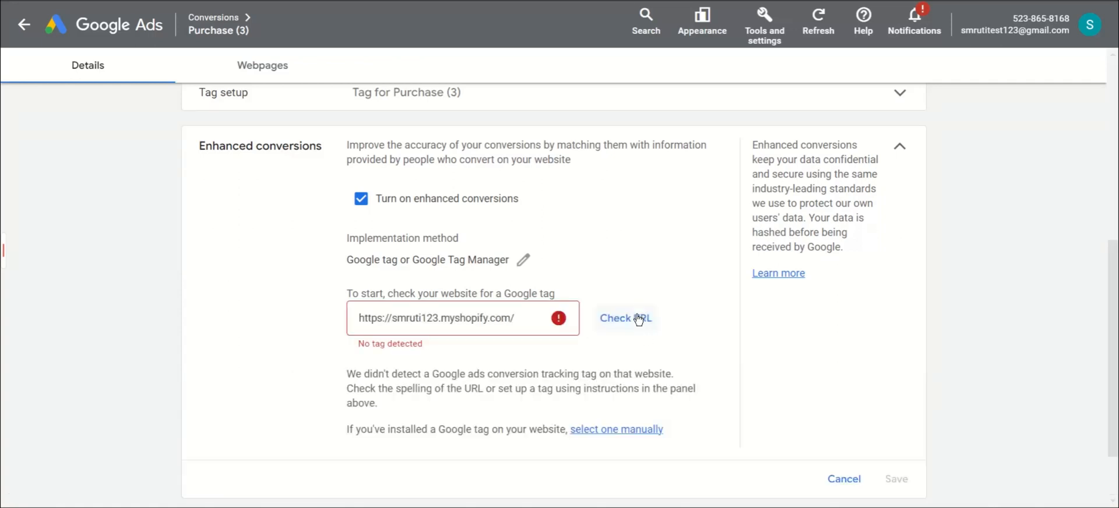
- Choose Google Tag Manager manually as the installed tag, save the enhanced conversions settings and leave the conversion details
{"action": "scroll", "coordinate": [661, 364], "scroll_direction": "down", "scroll_amount": 2}
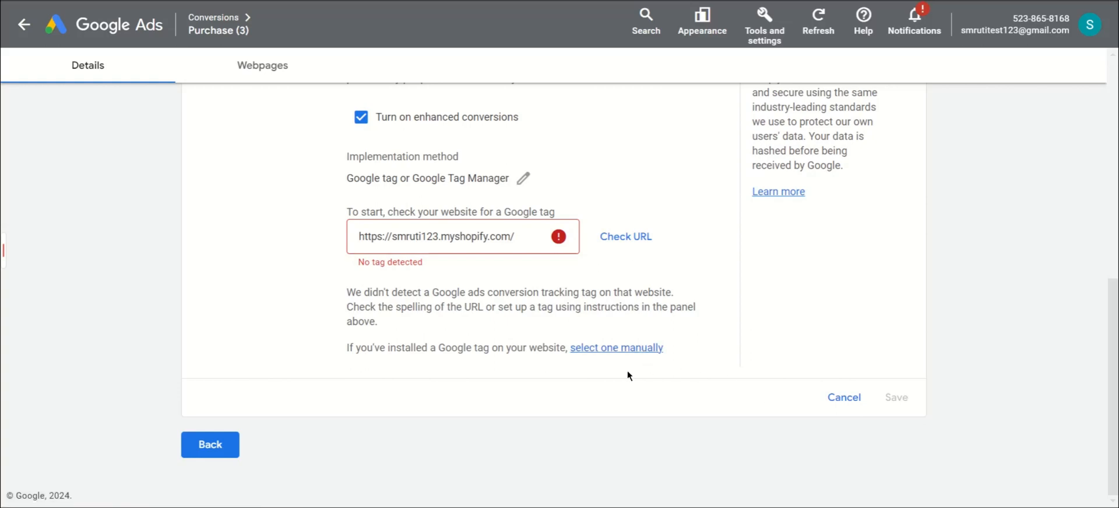
{"action": "left_click", "coordinate": [629, 350]}
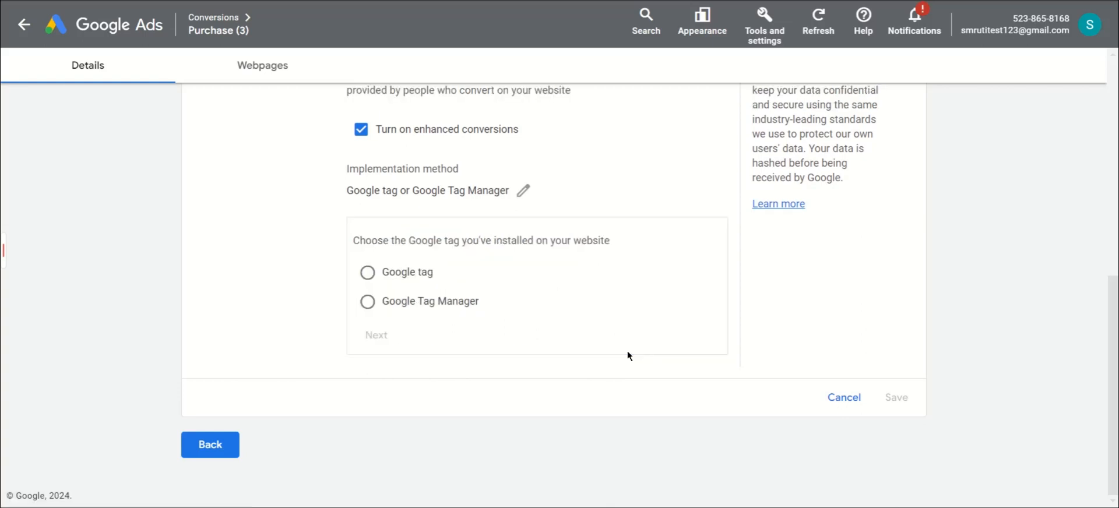
{"action": "left_click", "coordinate": [368, 303]}
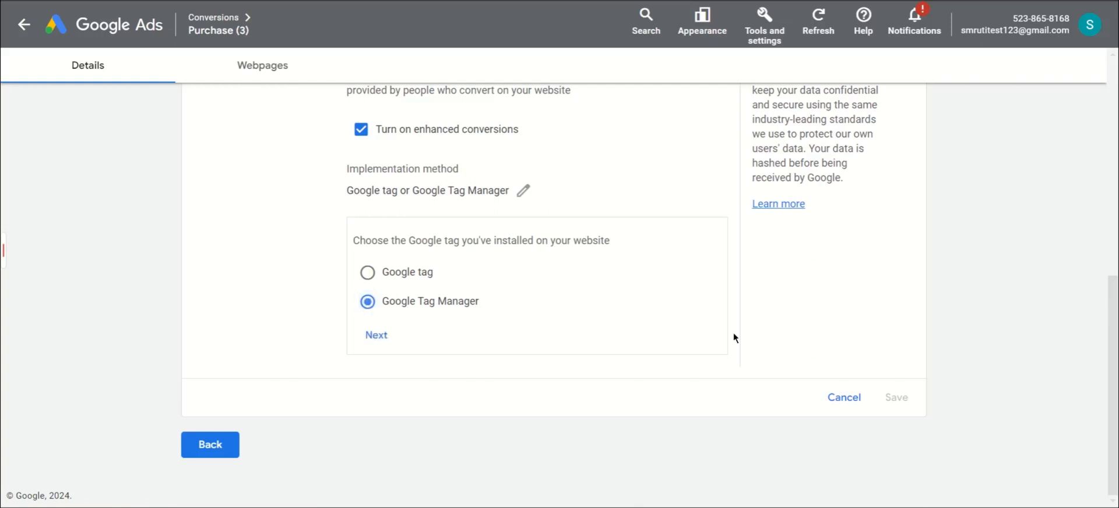
{"action": "left_click", "coordinate": [379, 337]}
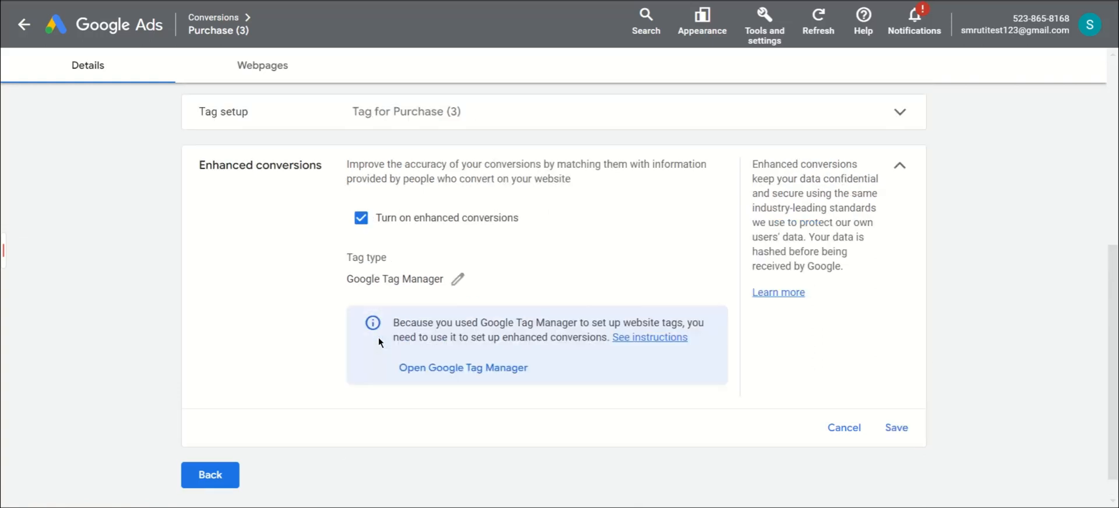
{"action": "left_click", "coordinate": [896, 430]}
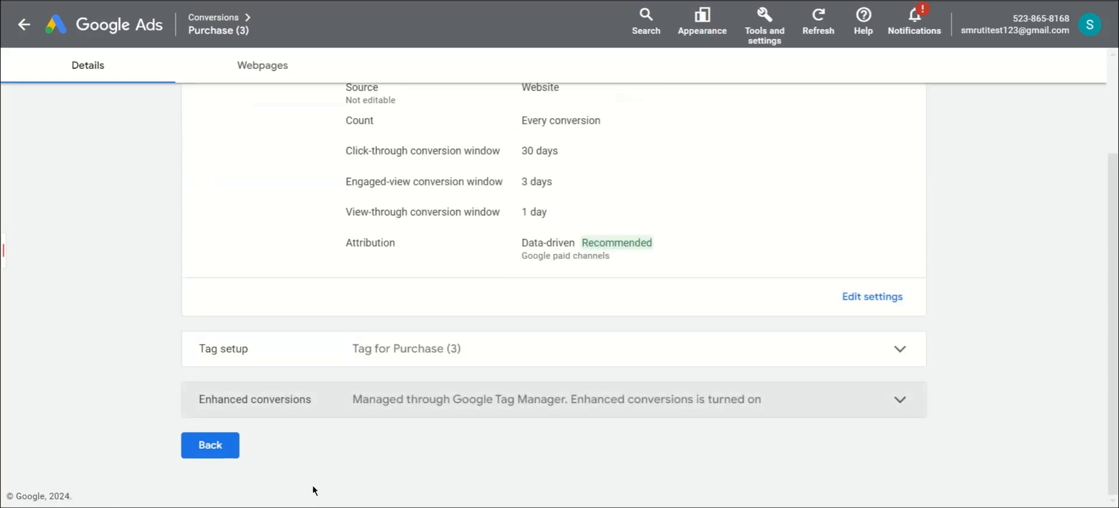
{"action": "left_click", "coordinate": [211, 446]}
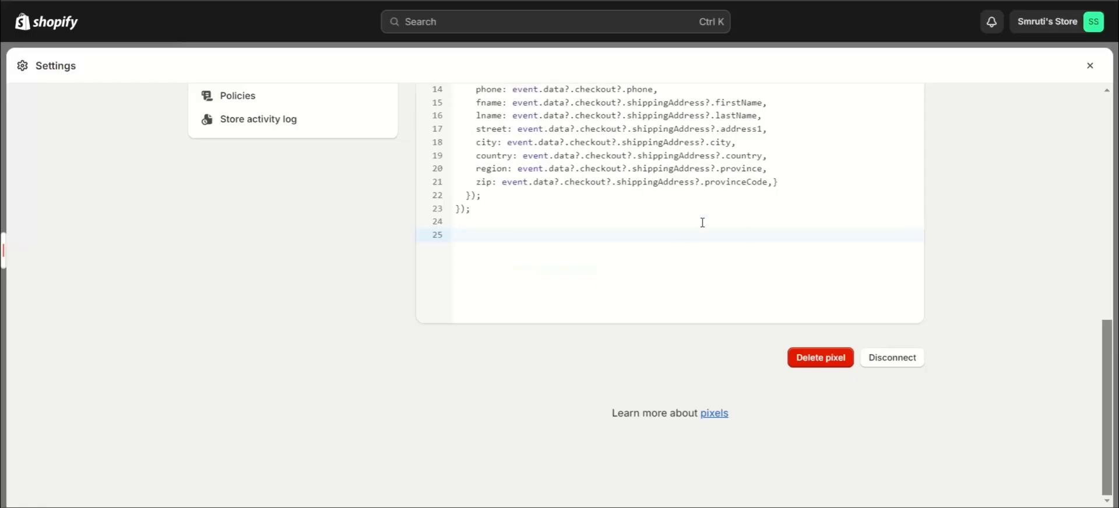
- Switch to the Shopify storefront, enable Tag Assistant Legacy with recording on, and reload the home page
{"action": "scroll", "coordinate": [885, 313], "scroll_direction": "up", "scroll_amount": 4}
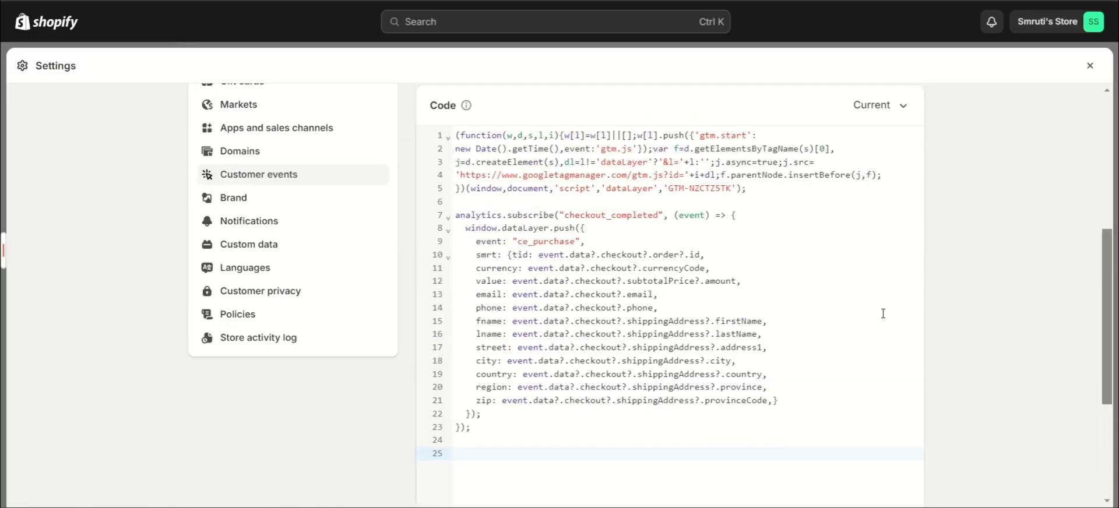
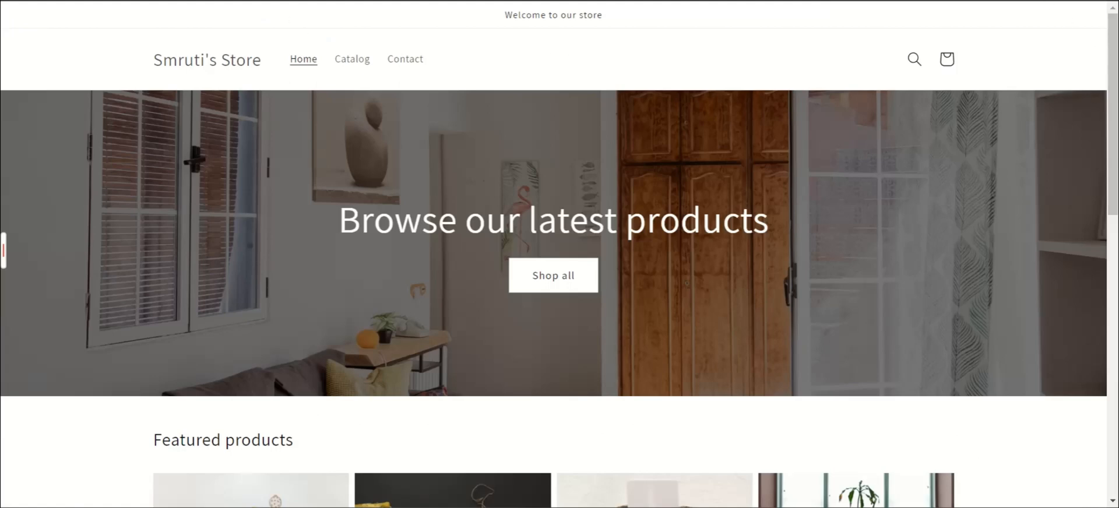
{"action": "left_click", "coordinate": [1038, 1]}
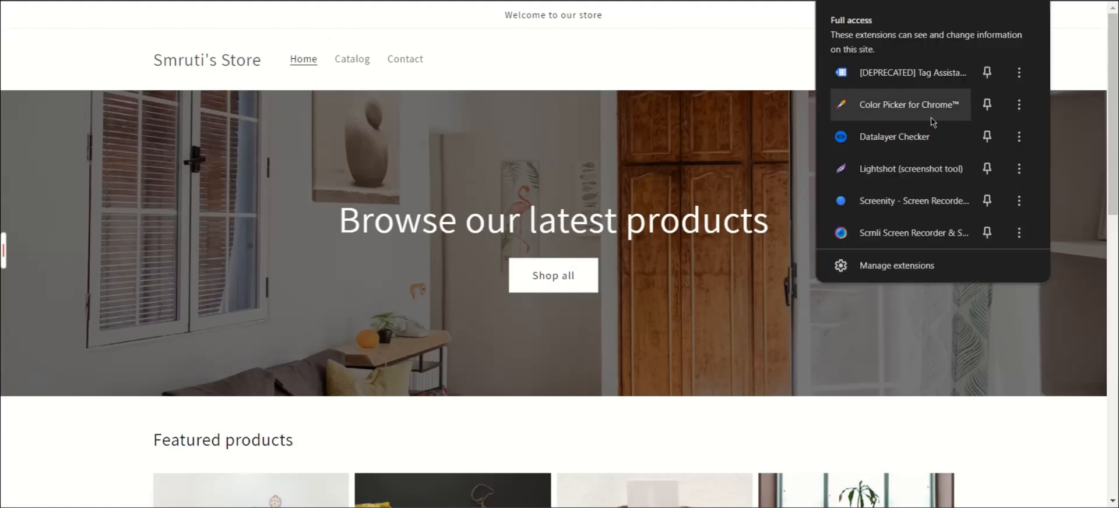
{"action": "left_click", "coordinate": [907, 79]}
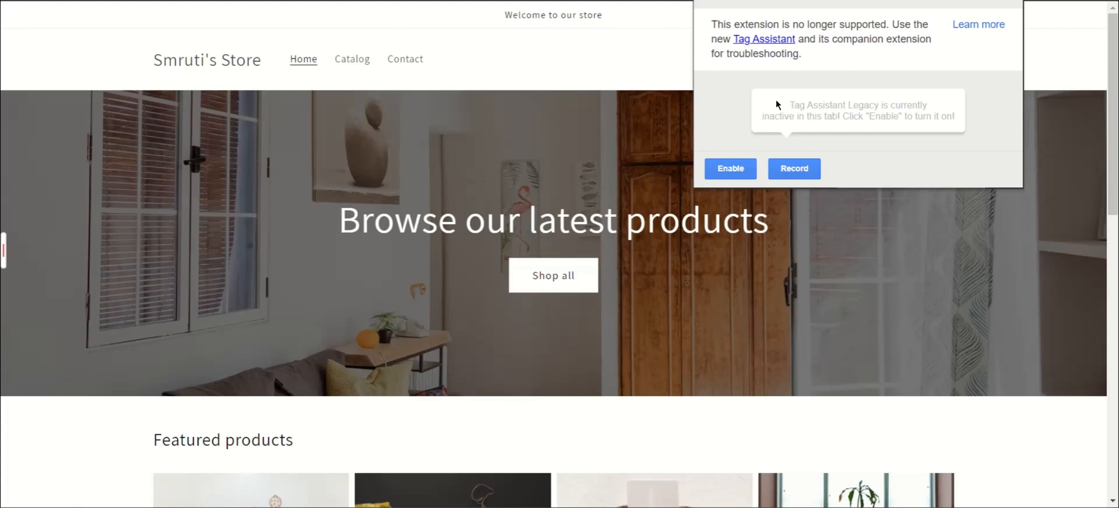
{"action": "left_click", "coordinate": [731, 168]}
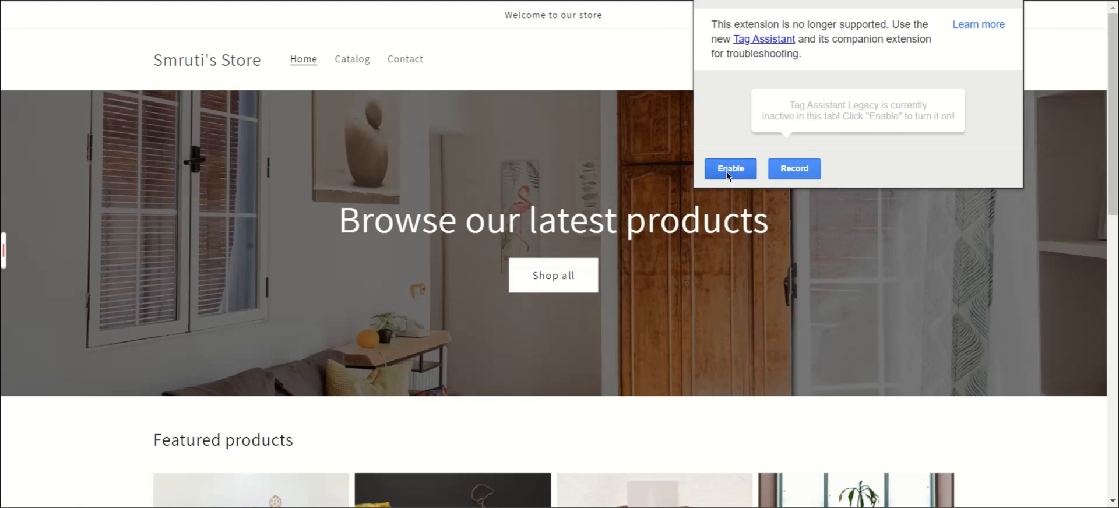
{"action": "left_click", "coordinate": [794, 180]}
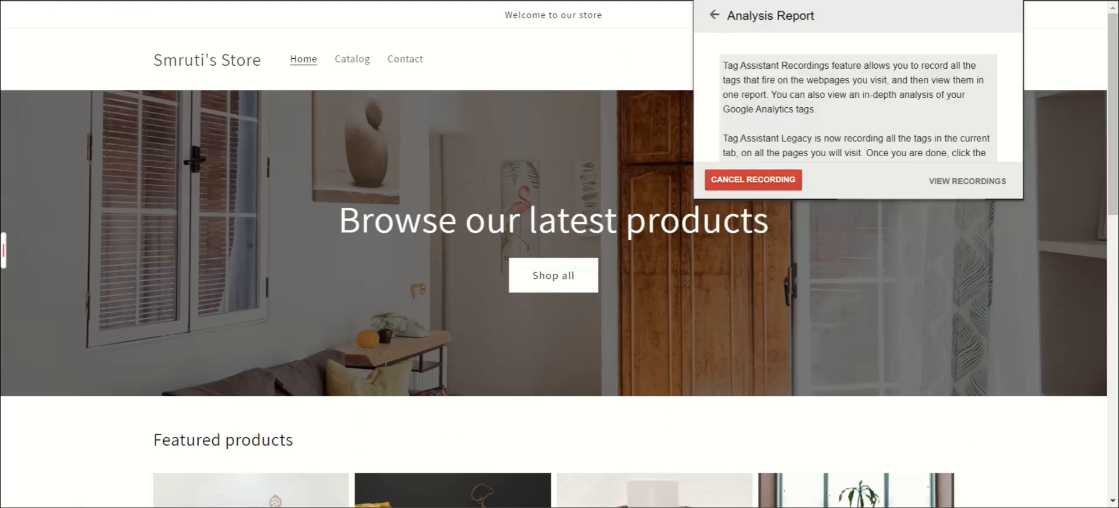
{"action": "key", "text": "F5"}
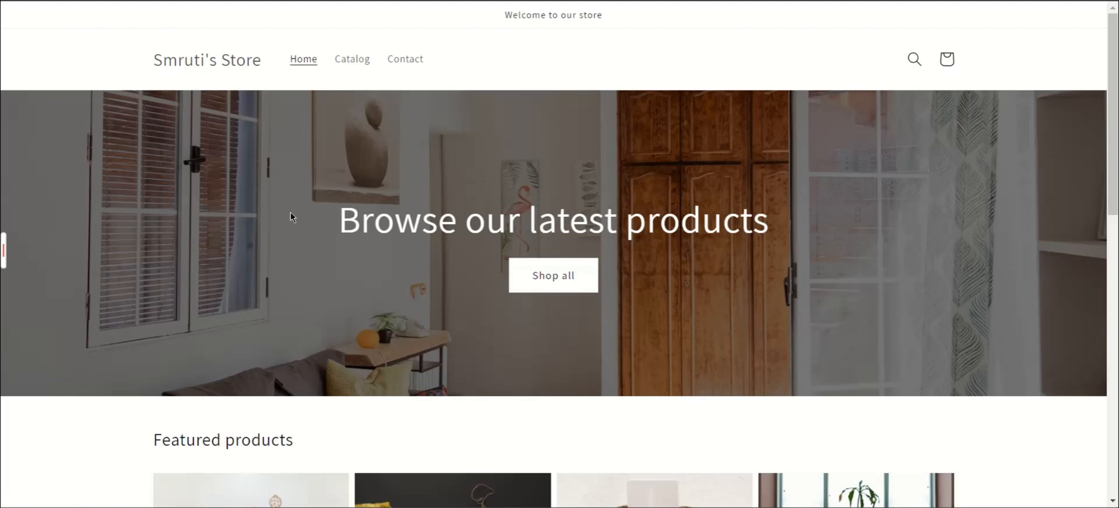
- Check the Tag Assistant Legacy analysis of the storefront home page for the Google Tag Manager container and close it
{"action": "left_click", "coordinate": [1052, 0]}
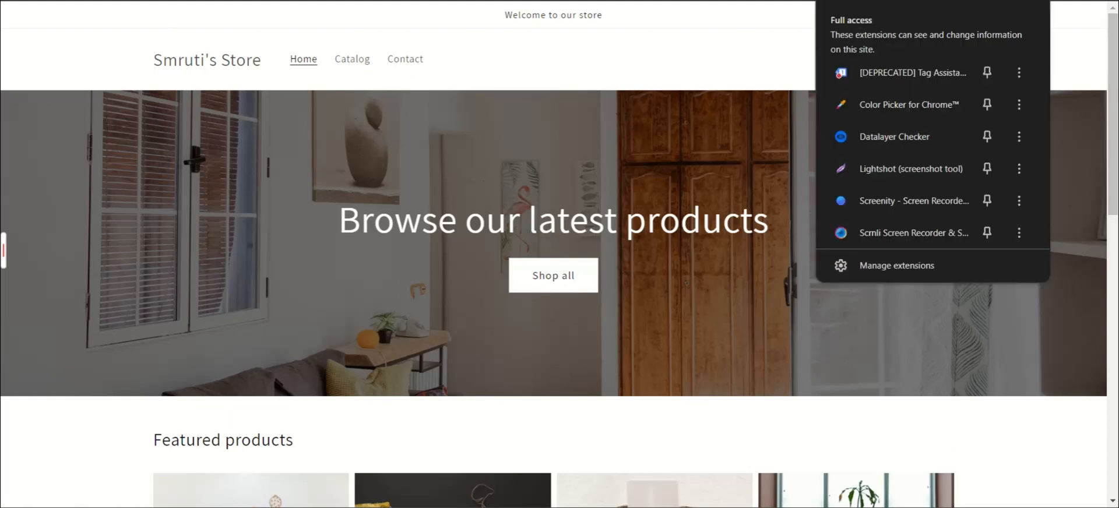
{"action": "left_click", "coordinate": [895, 73]}
{"action": "mouse_move", "coordinate": [755, 154]}
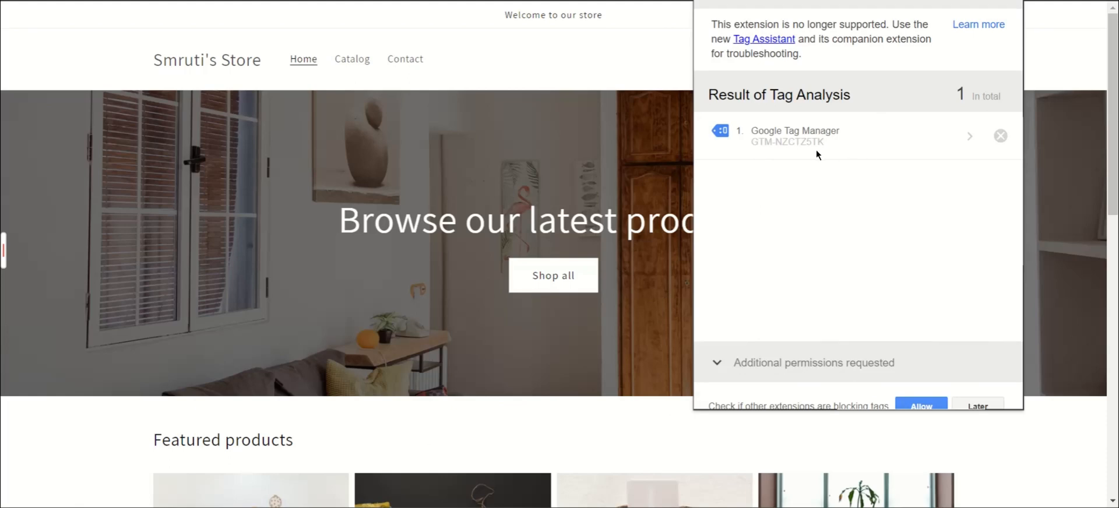
{"action": "left_click", "coordinate": [1072, 66]}
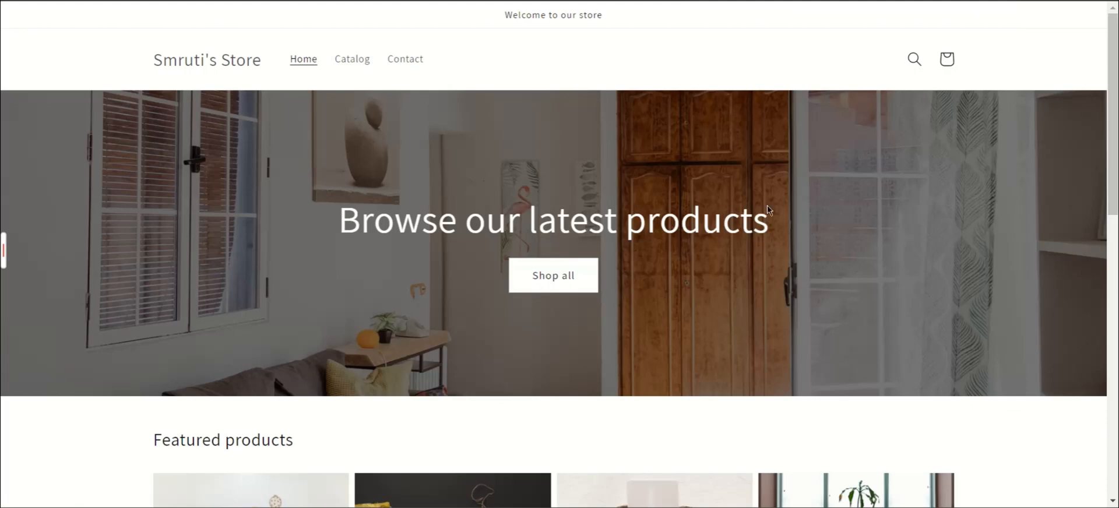
- Open the Antique Drawers product from the featured products and proceed directly to checkout with one item
{"action": "scroll", "coordinate": [733, 288], "scroll_direction": "down", "scroll_amount": 2}
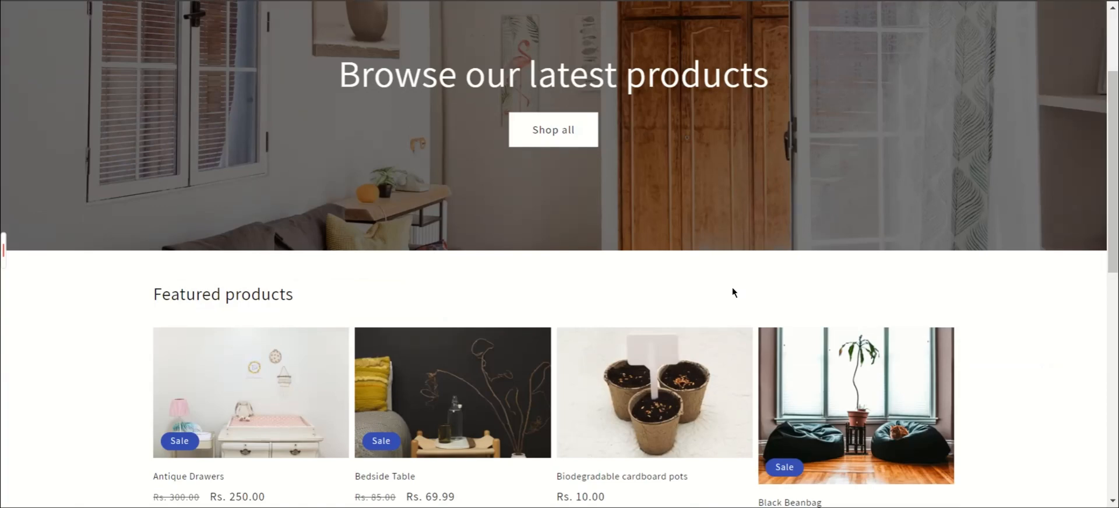
{"action": "scroll", "coordinate": [732, 287], "scroll_direction": "down", "scroll_amount": 2}
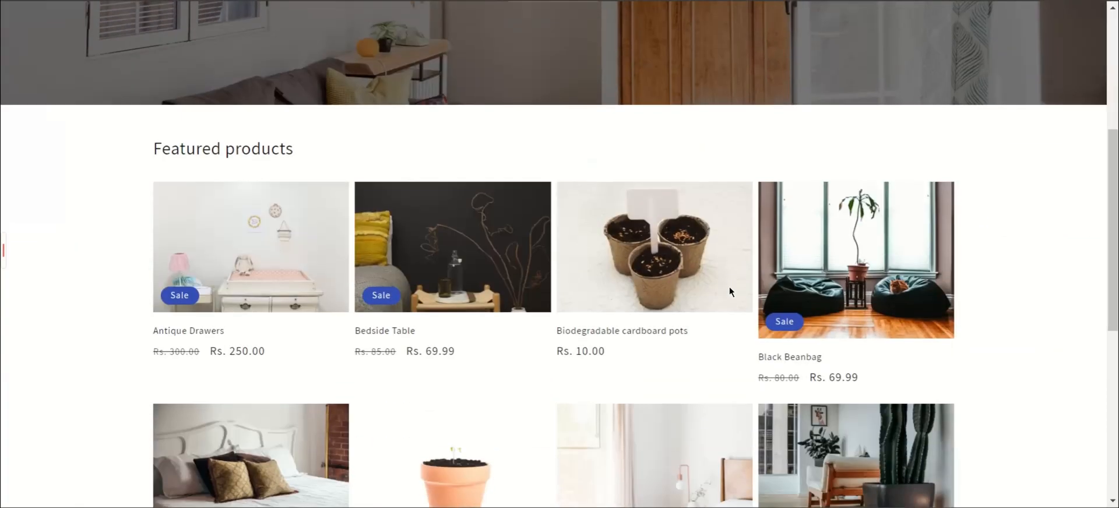
{"action": "left_click", "coordinate": [247, 254]}
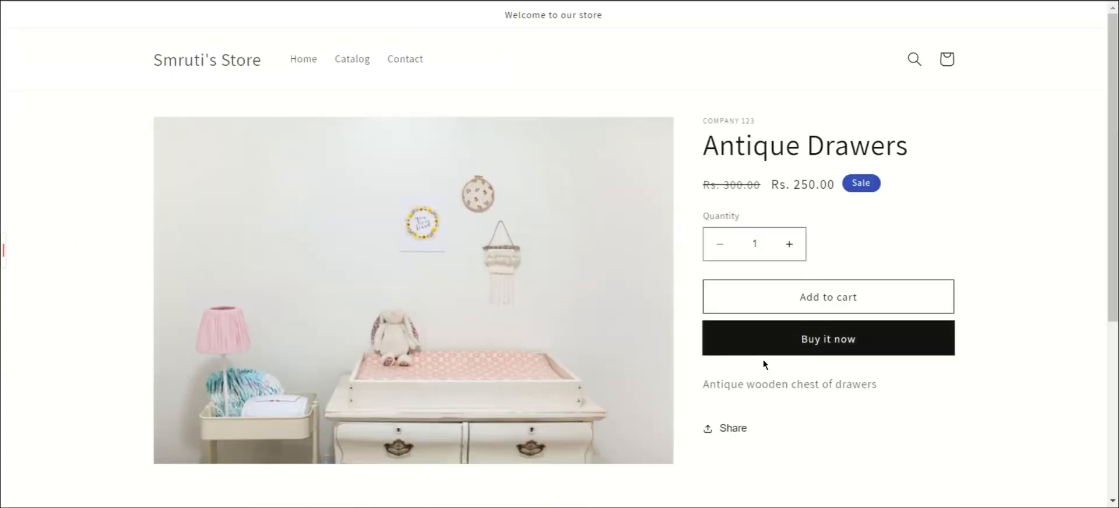
{"action": "left_click", "coordinate": [813, 339]}
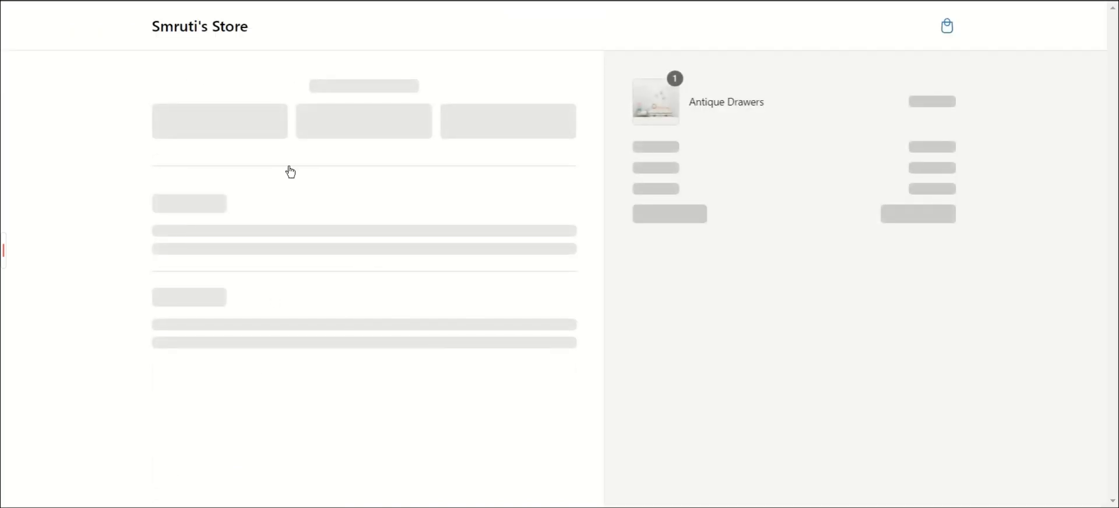
{"action": "left_click", "coordinate": [282, 138]}
- Enter the test card number, expiration date and security code in the credit card payment form and try to pay
{"action": "scroll", "coordinate": [353, 439], "scroll_direction": "down", "scroll_amount": 5}
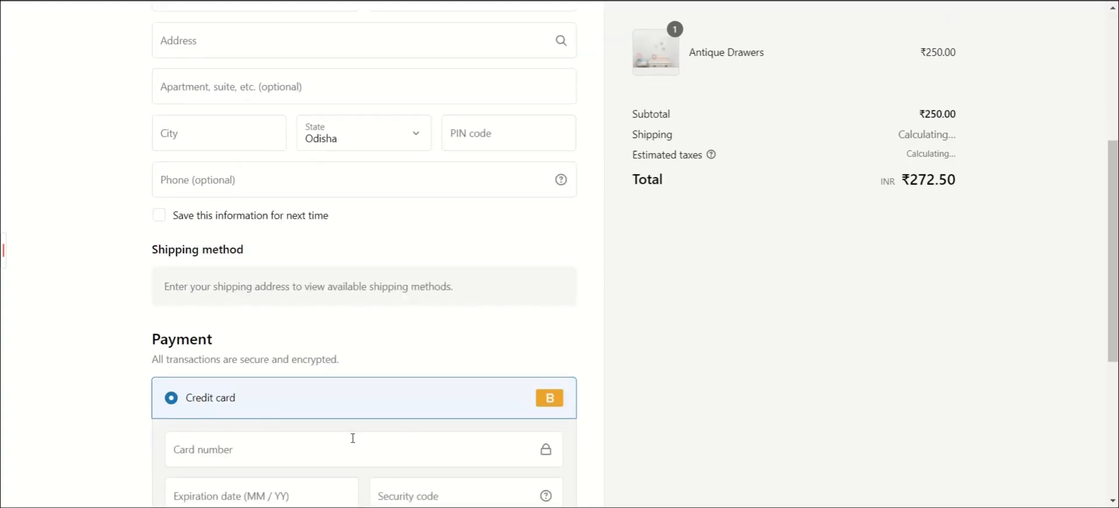
{"action": "scroll", "coordinate": [217, 267], "scroll_direction": "down", "scroll_amount": 4}
{"action": "left_click", "coordinate": [211, 238]}
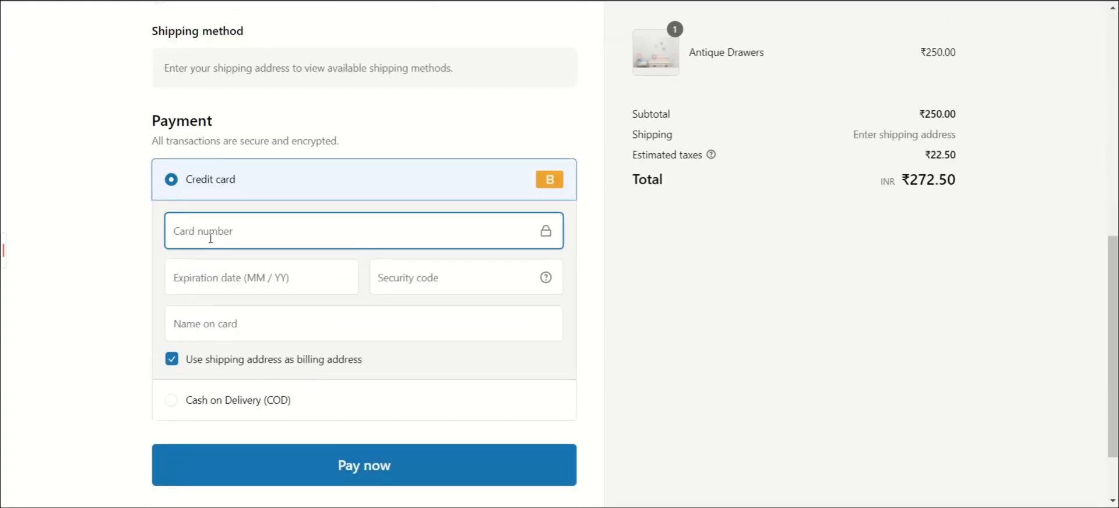
{"action": "type", "text": "1"}
{"action": "left_click", "coordinate": [231, 284]}
{"action": "type", "text": "12 / 3"}
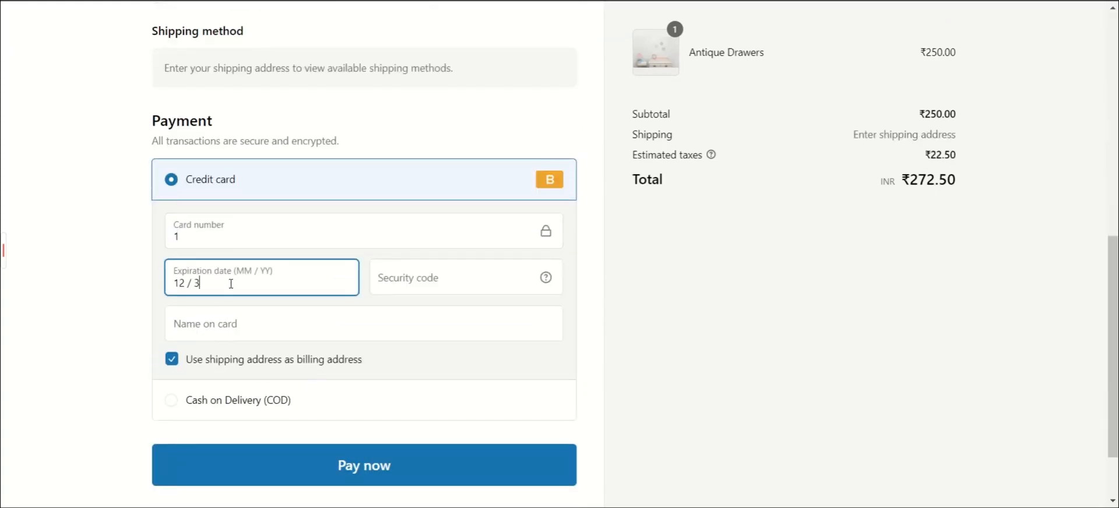
{"action": "type", "text": "4"}
{"action": "left_click", "coordinate": [420, 282]}
{"action": "type", "text": "111"}
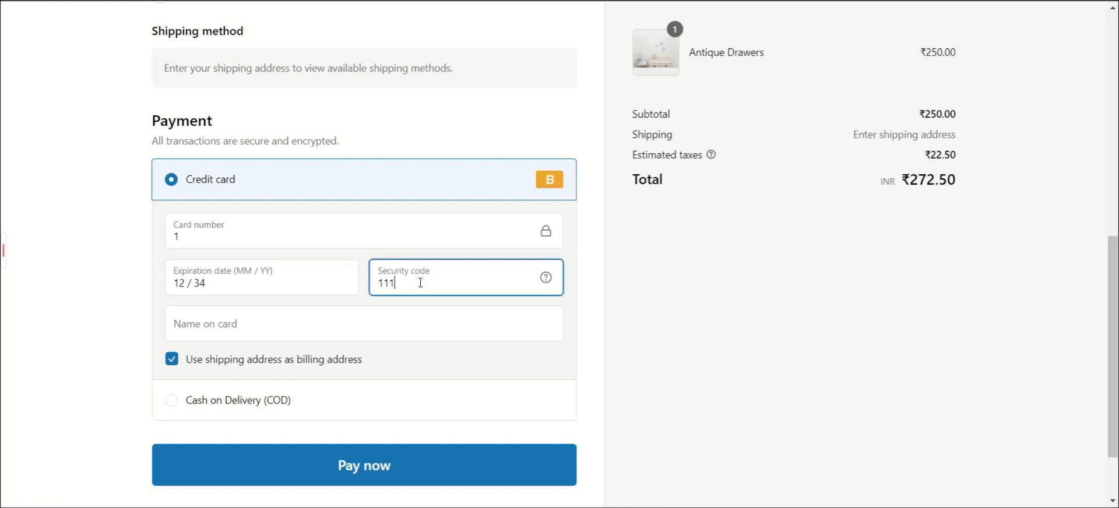
{"action": "left_click", "coordinate": [490, 465]}
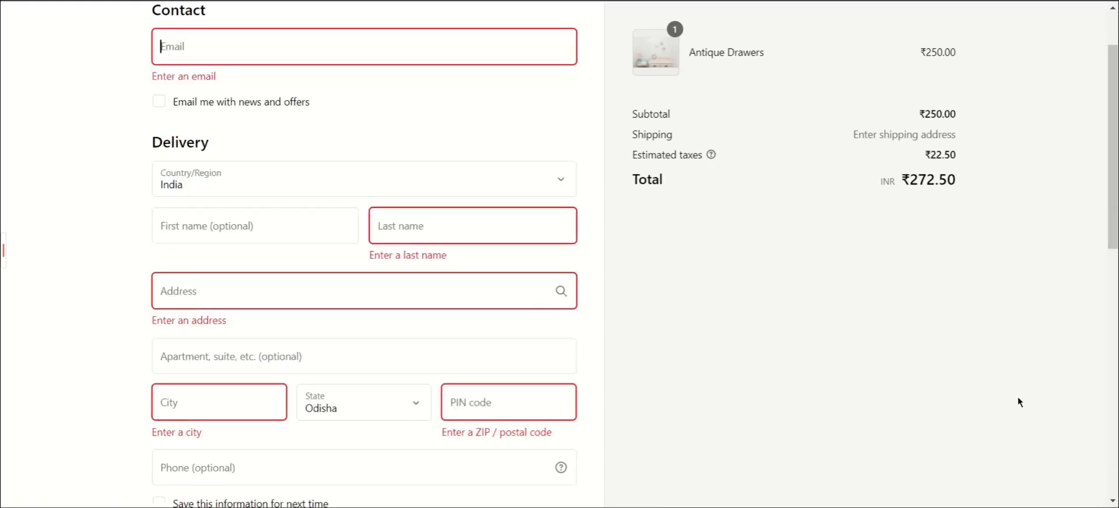
- Fill in the contact email and delivery details at checkout from the saved test address
{"action": "left_click", "coordinate": [245, 39]}
{"action": "left_click", "coordinate": [281, 96]}
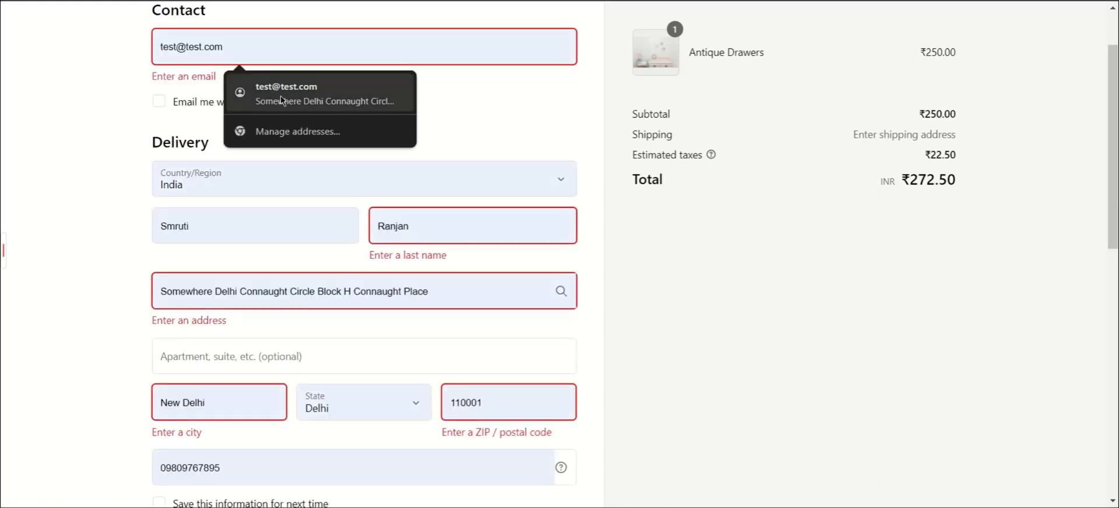
{"action": "scroll", "coordinate": [668, 299], "scroll_direction": "down", "scroll_amount": 9}
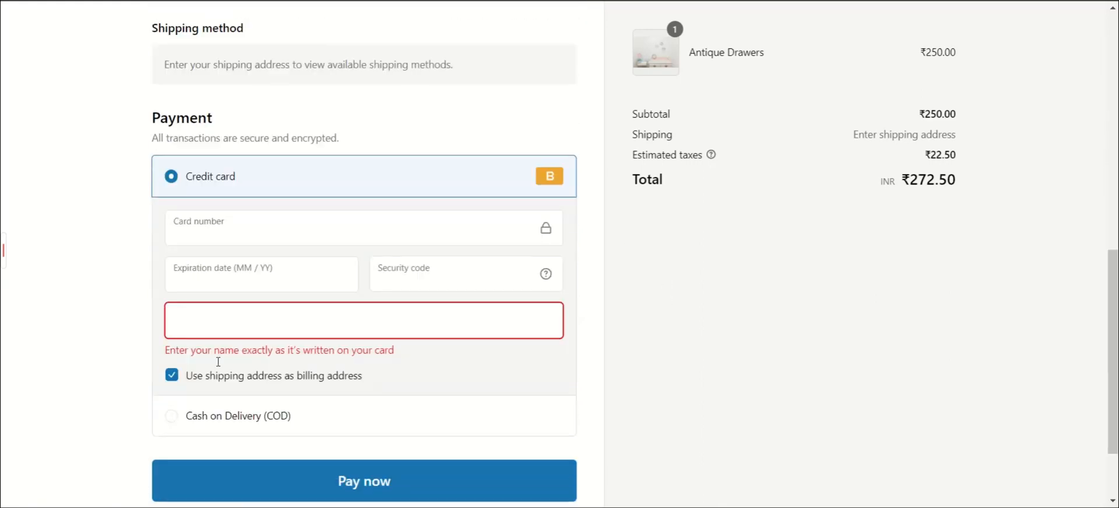
- Submit the credit card payment to place the test order for Antique Drawers
{"action": "scroll", "coordinate": [206, 211], "scroll_direction": "down", "scroll_amount": 1}
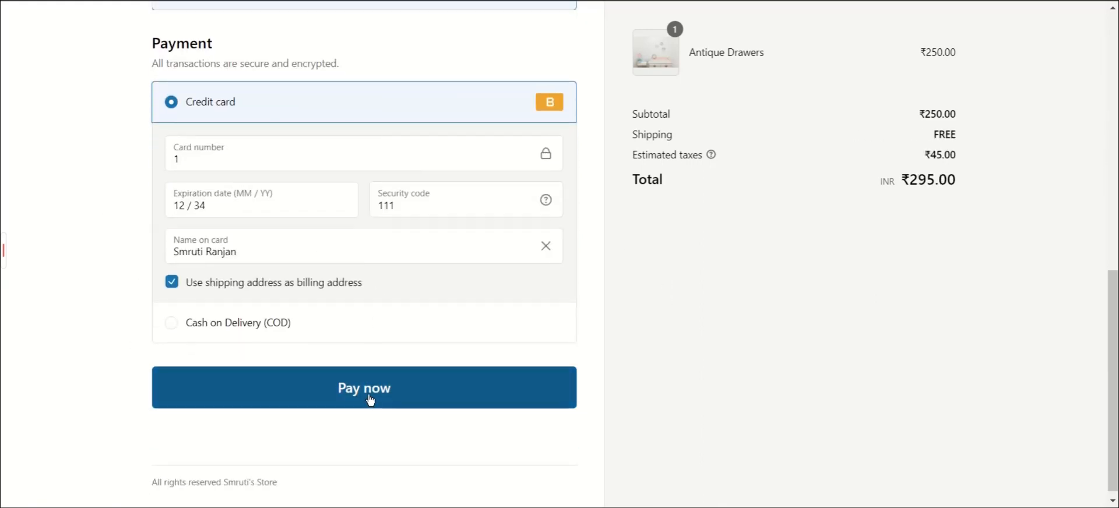
{"action": "left_click", "coordinate": [369, 393]}
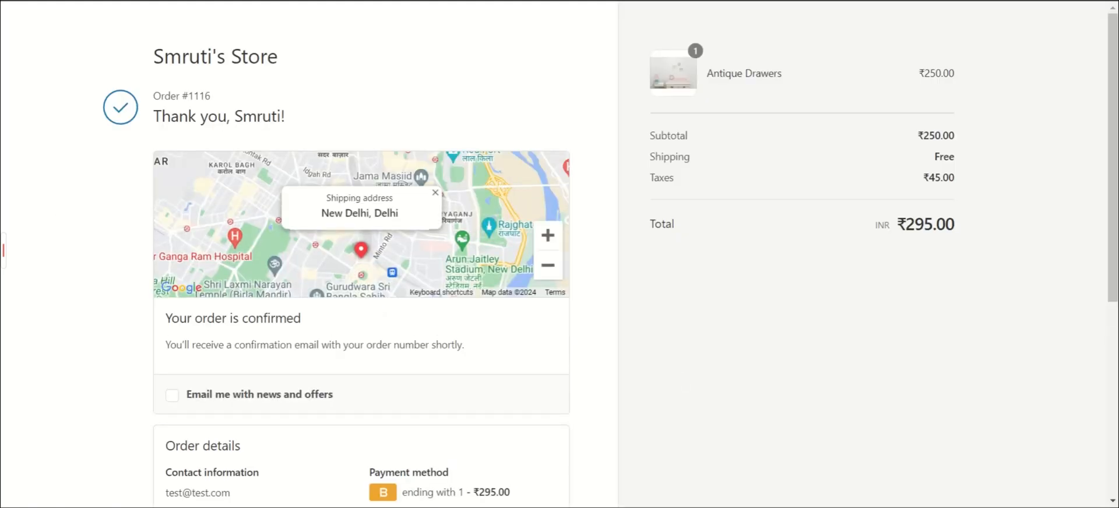
{"action": "scroll", "coordinate": [361, 263], "scroll_direction": "down", "scroll_amount": 1}
- Check the metadata of the third tag, Google Ads Conversion Tracking, in Tag Assistant Legacy on the order confirmation page and close it
{"action": "left_click", "coordinate": [1040, 0]}
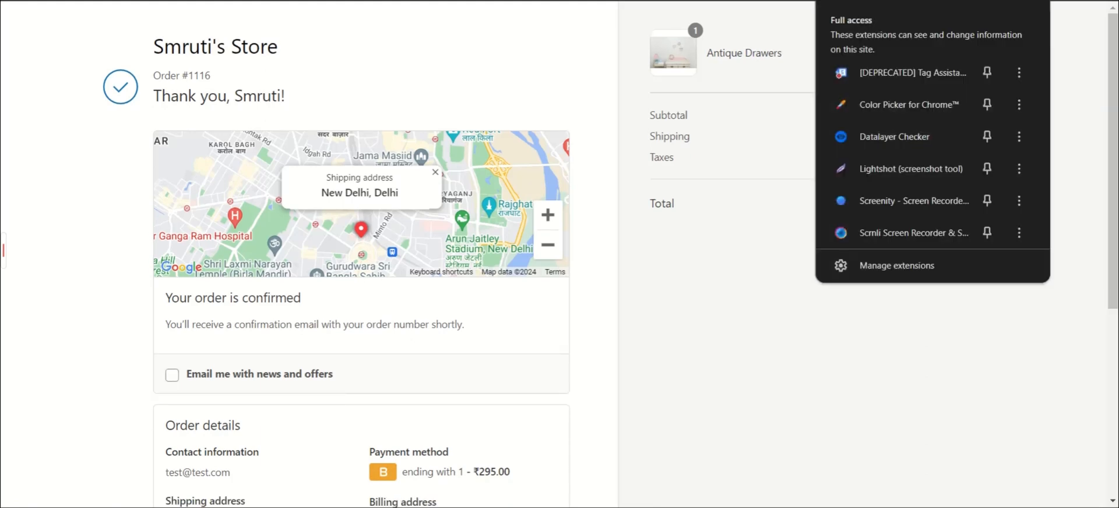
{"action": "left_click", "coordinate": [886, 70]}
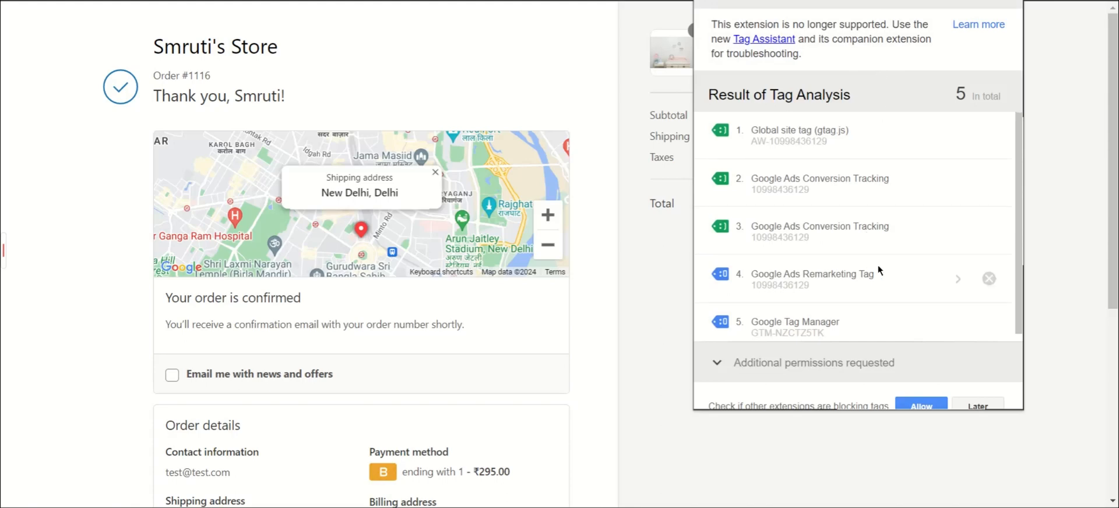
{"action": "scroll", "coordinate": [816, 269], "scroll_direction": "down", "scroll_amount": 1}
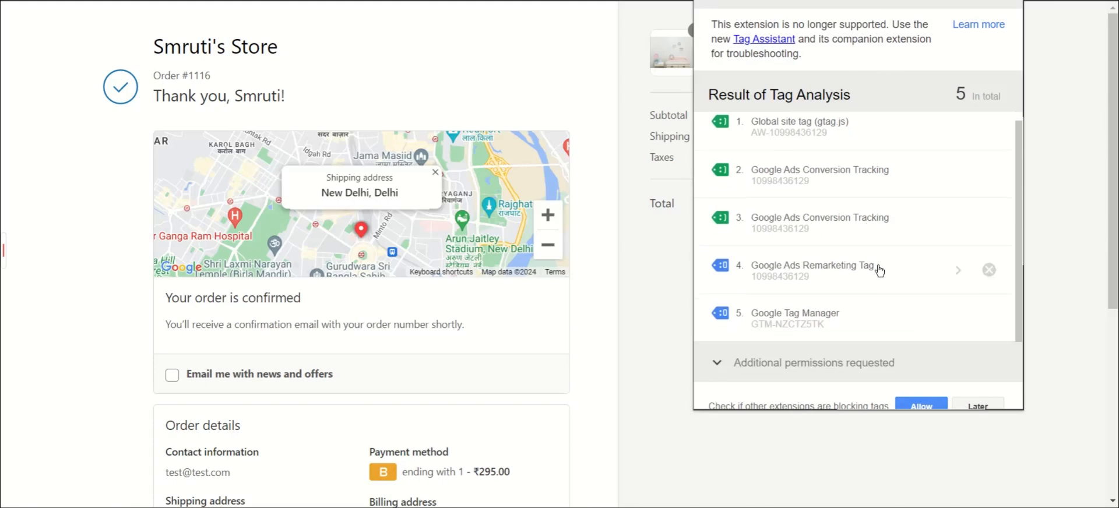
{"action": "left_click", "coordinate": [884, 235]}
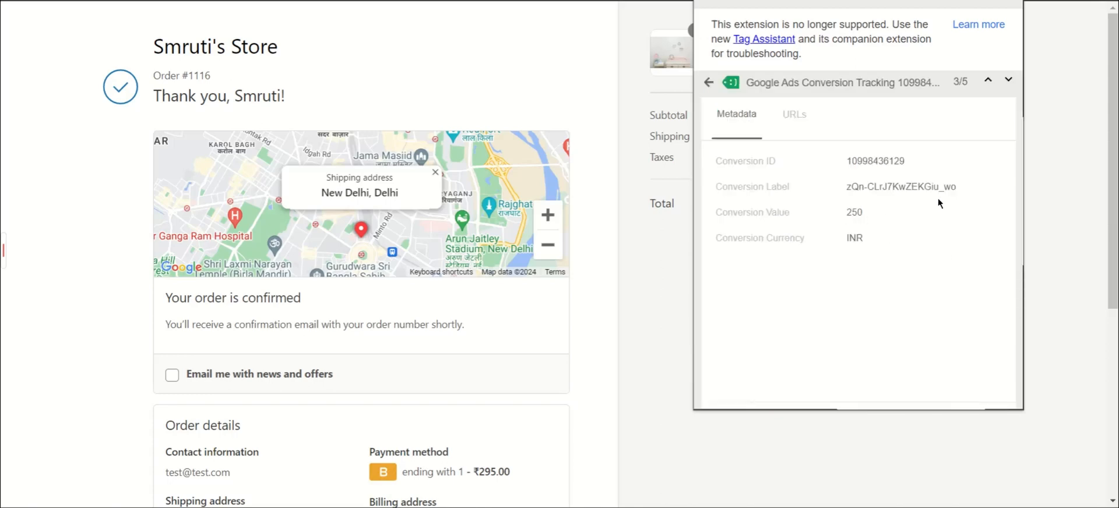
{"action": "left_click", "coordinate": [1061, 258]}
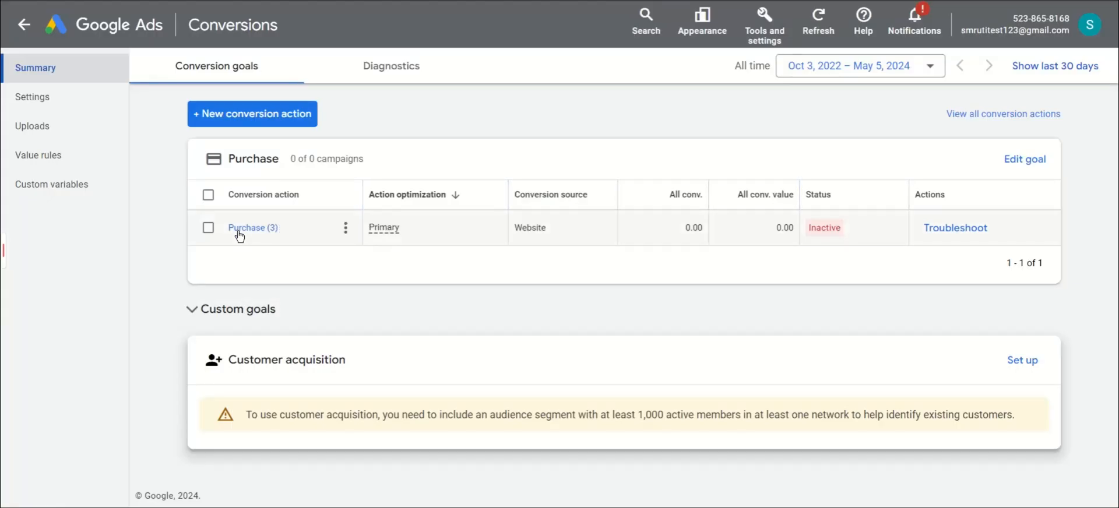
- Open the Purchase (3) conversion action in Google Ads and expand its tag setup to review the tag details
{"action": "left_click", "coordinate": [239, 228]}
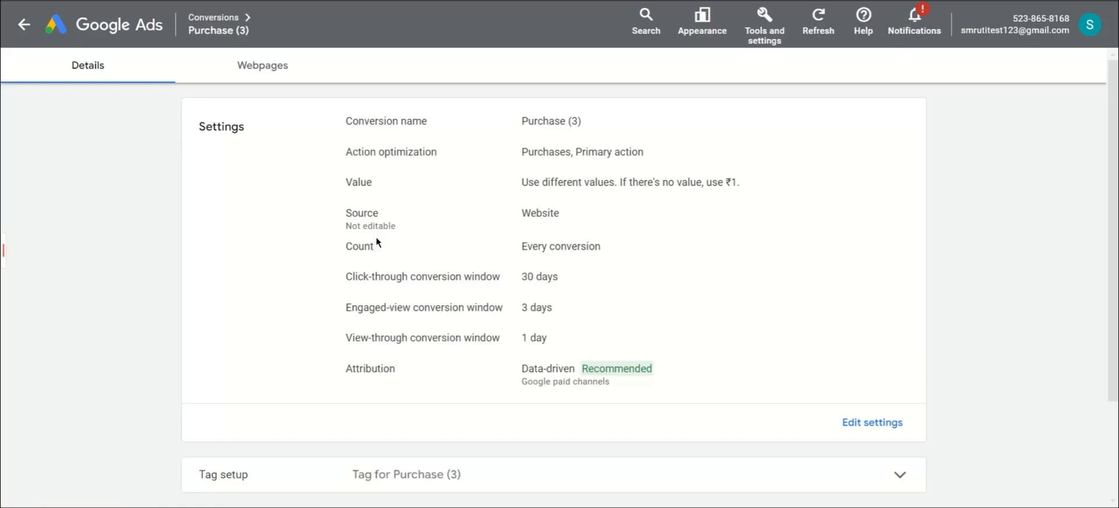
{"action": "scroll", "coordinate": [718, 323], "scroll_direction": "down", "scroll_amount": 3}
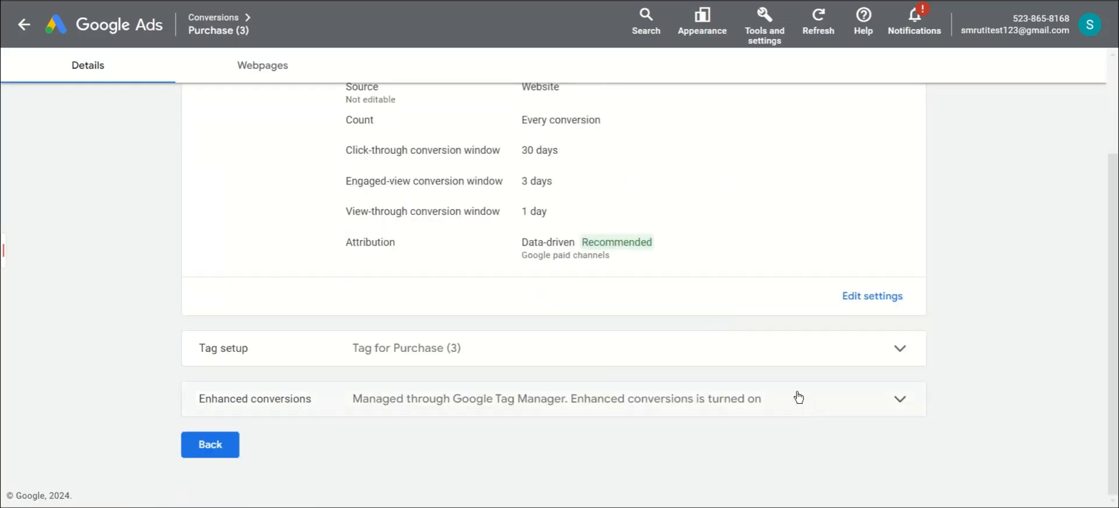
{"action": "left_click", "coordinate": [803, 352]}
{"action": "left_click", "coordinate": [629, 245]}
{"action": "scroll", "coordinate": [887, 338], "scroll_direction": "down", "scroll_amount": 3}
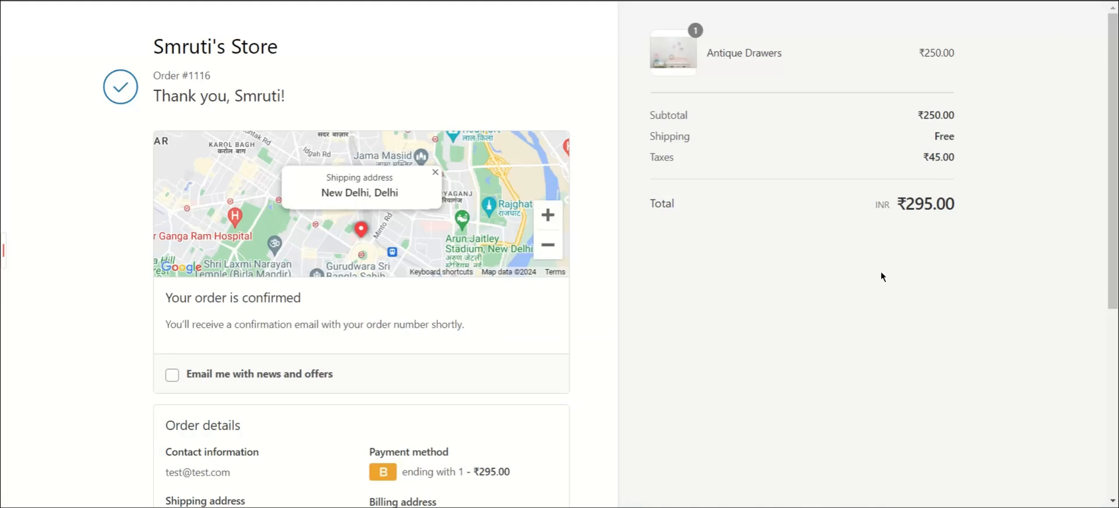
- Examine the Google Ads Conversion Tracking tag's URL parameters as a table in Tag Assistant Legacy, down to em, return to its metadata and close the extension
{"action": "left_click", "coordinate": [1038, 0]}
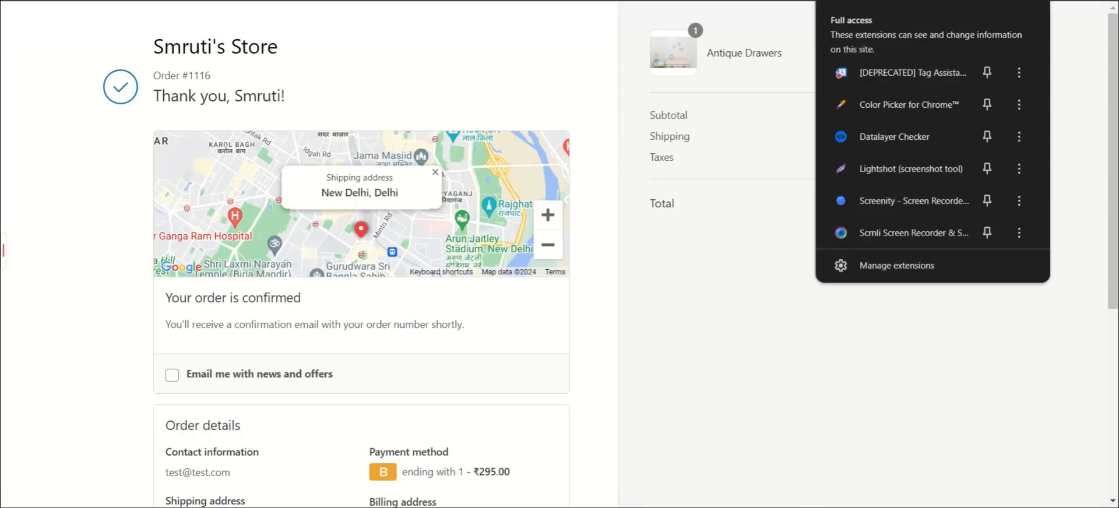
{"action": "left_click", "coordinate": [879, 72]}
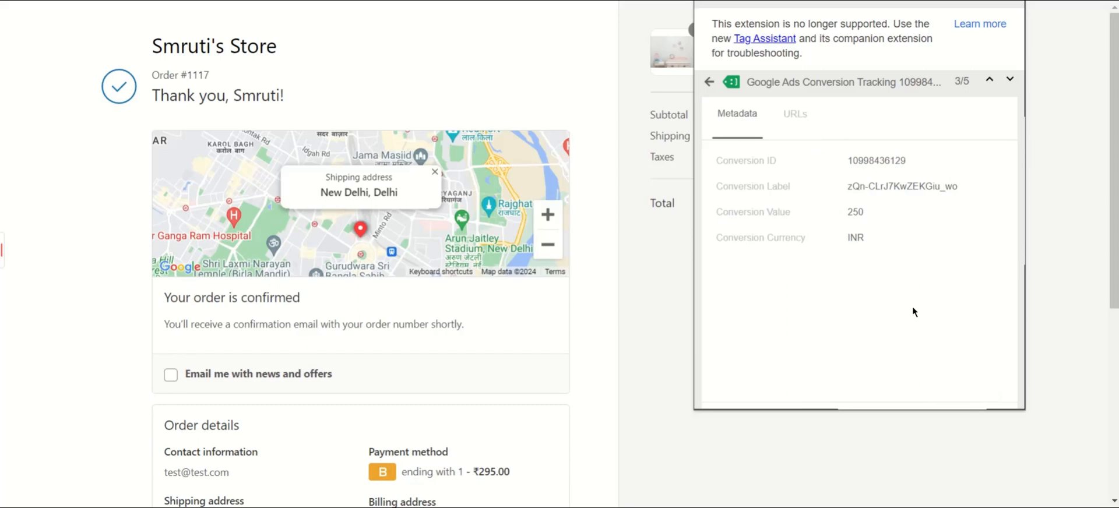
{"action": "left_click", "coordinate": [791, 117]}
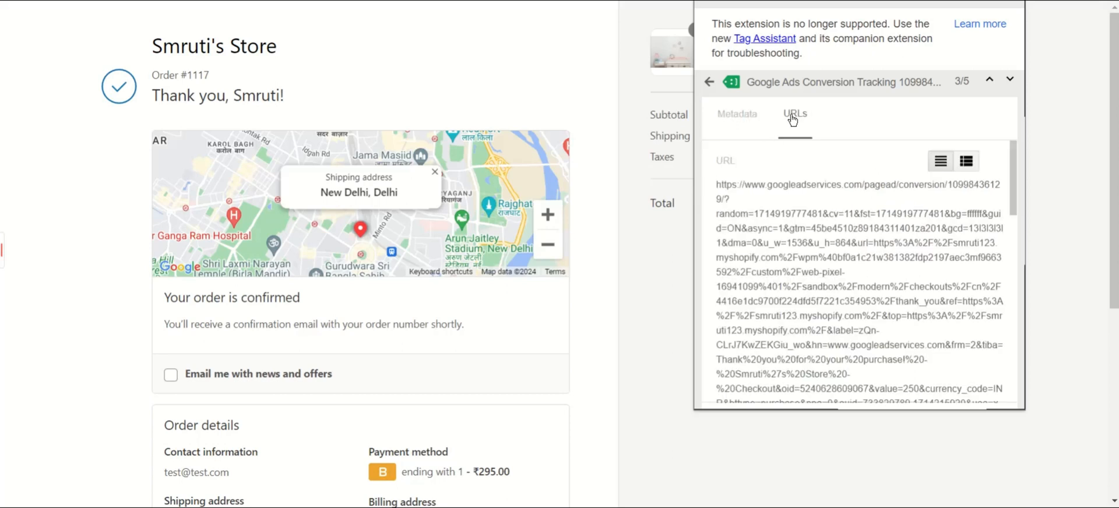
{"action": "left_click", "coordinate": [964, 163]}
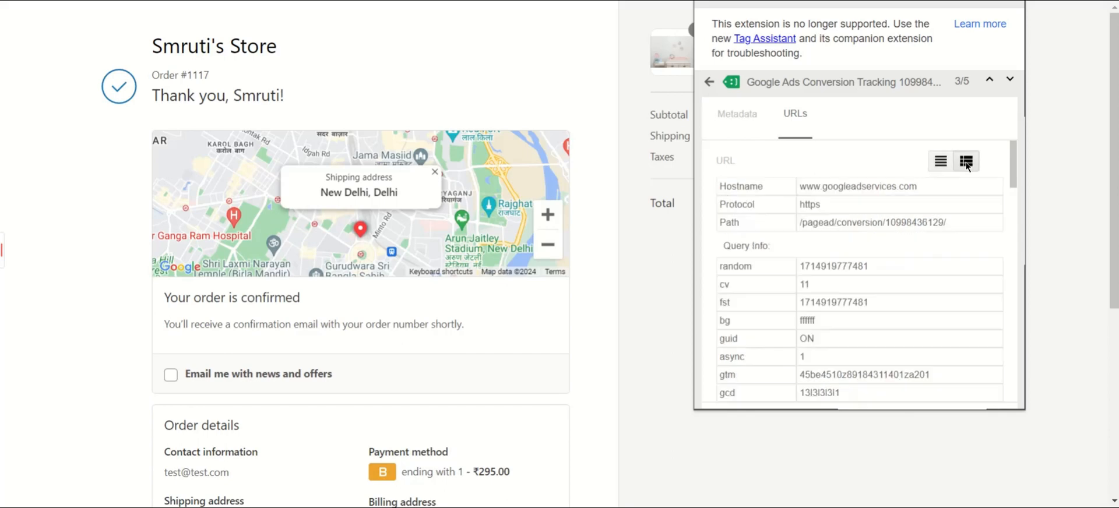
{"action": "scroll", "coordinate": [893, 282], "scroll_direction": "down", "scroll_amount": 10}
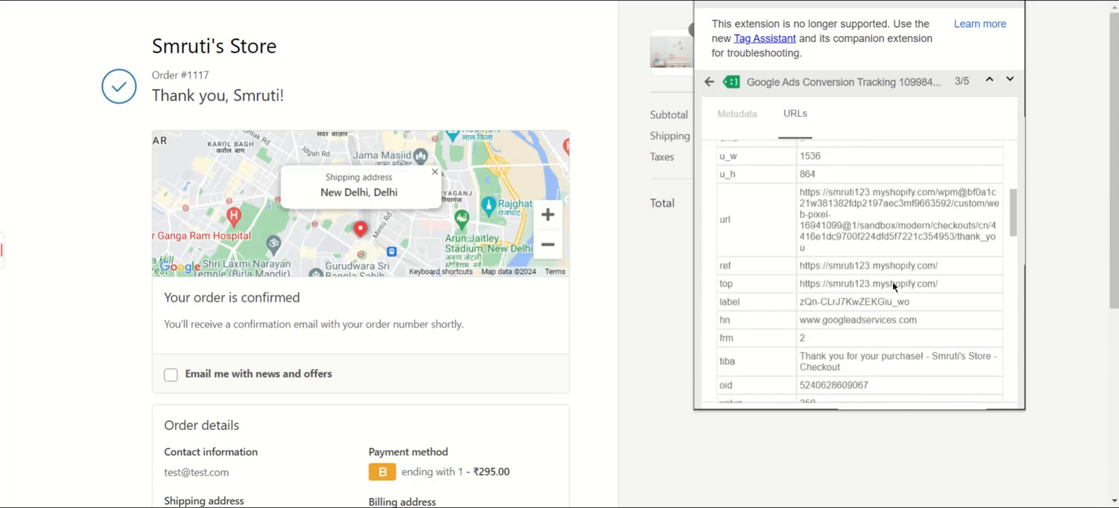
{"action": "scroll", "coordinate": [893, 282], "scroll_direction": "down", "scroll_amount": 5}
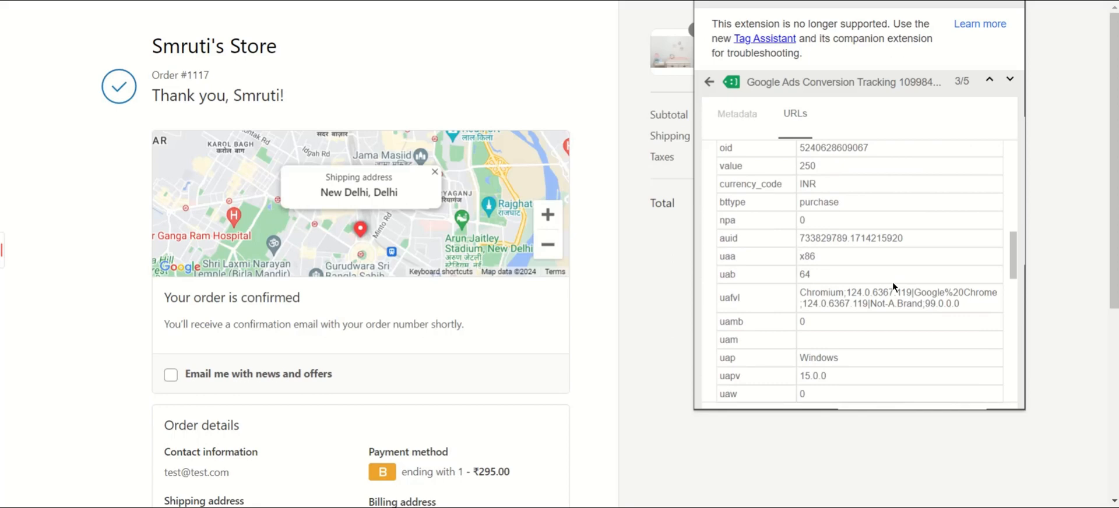
{"action": "scroll", "coordinate": [893, 281], "scroll_direction": "down", "scroll_amount": 5}
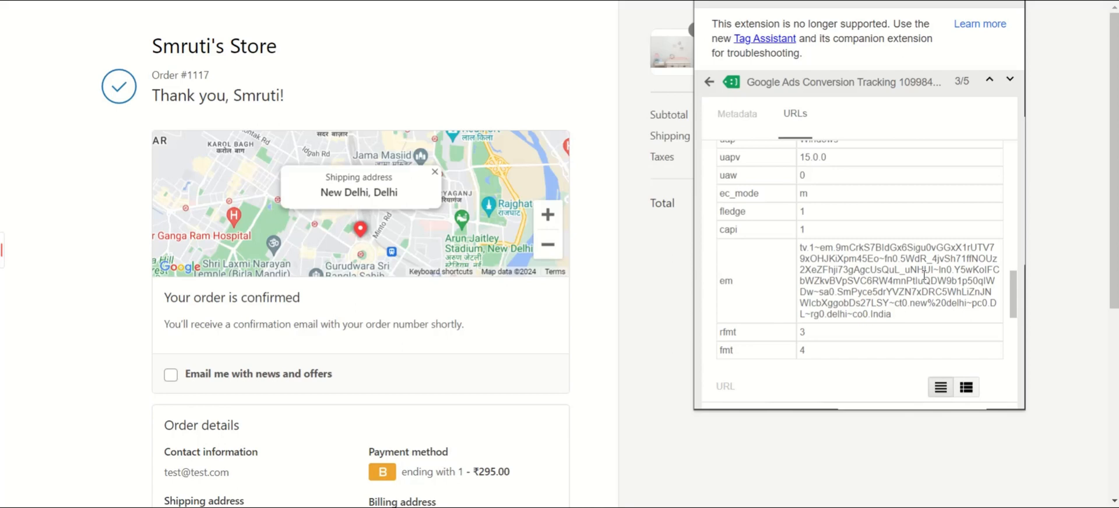
{"action": "left_click", "coordinate": [749, 118]}
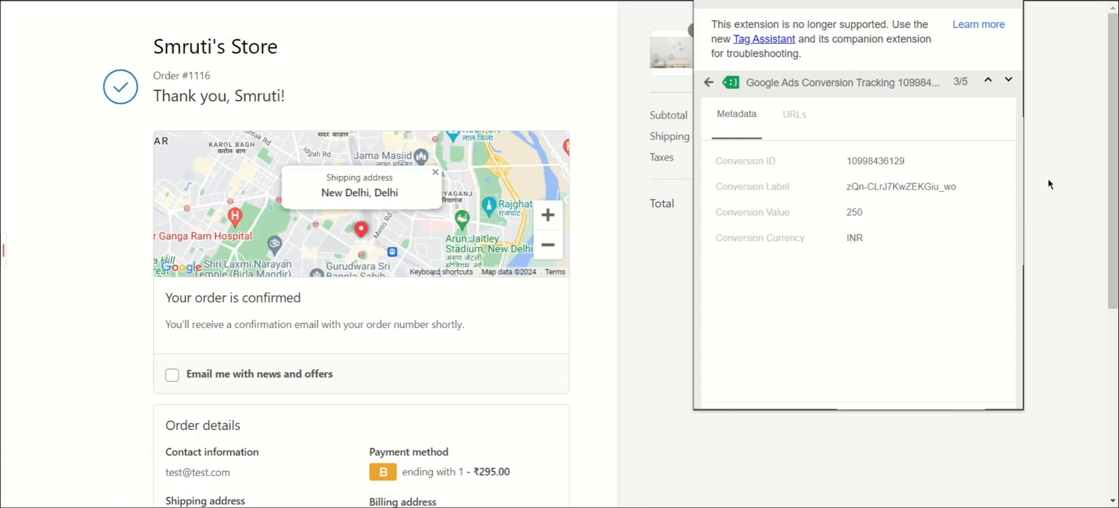
{"action": "left_click", "coordinate": [1048, 178]}
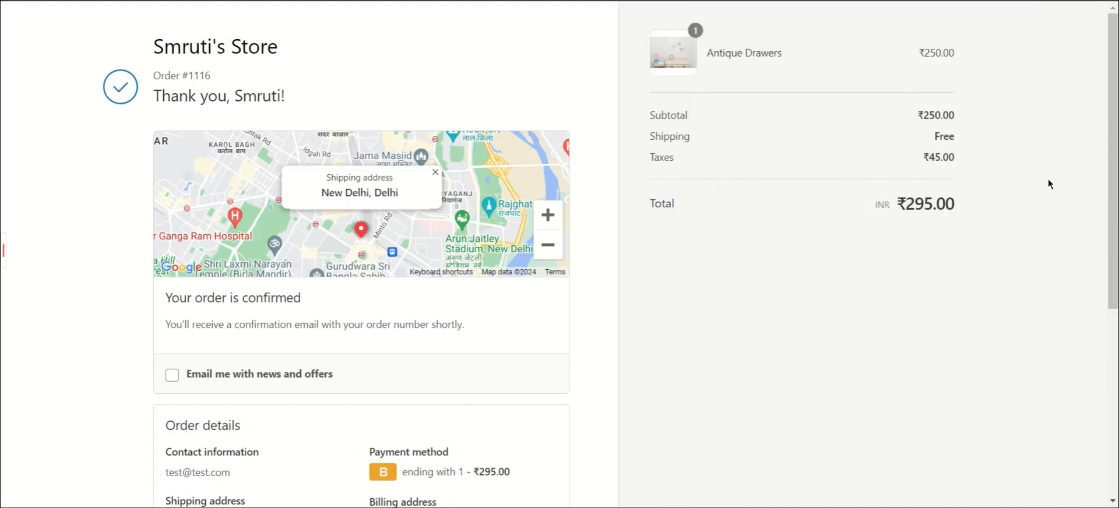